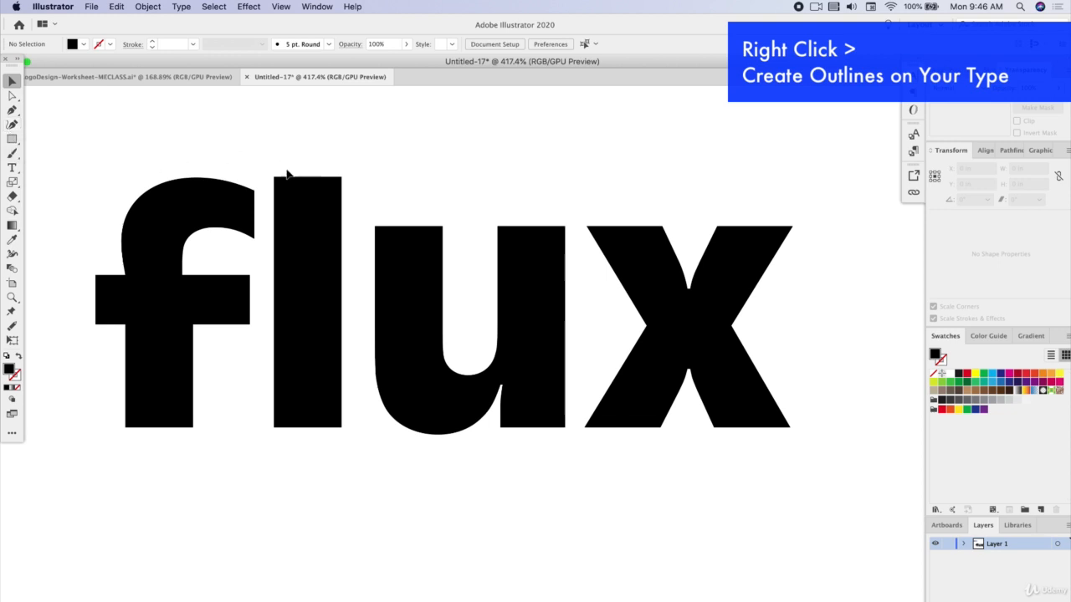
# Reduce the flat end of the x's upper notch to one centred anchor with the Curvature tool, and make it a sharp point
pyautogui.scroll(5, 736, 284)
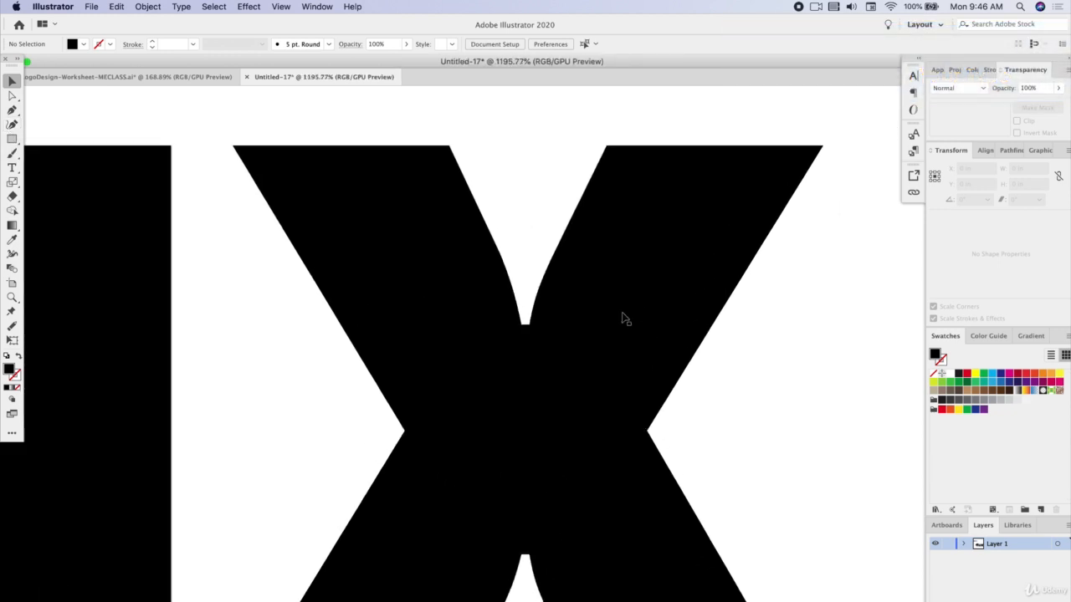
pyautogui.click(444, 270)
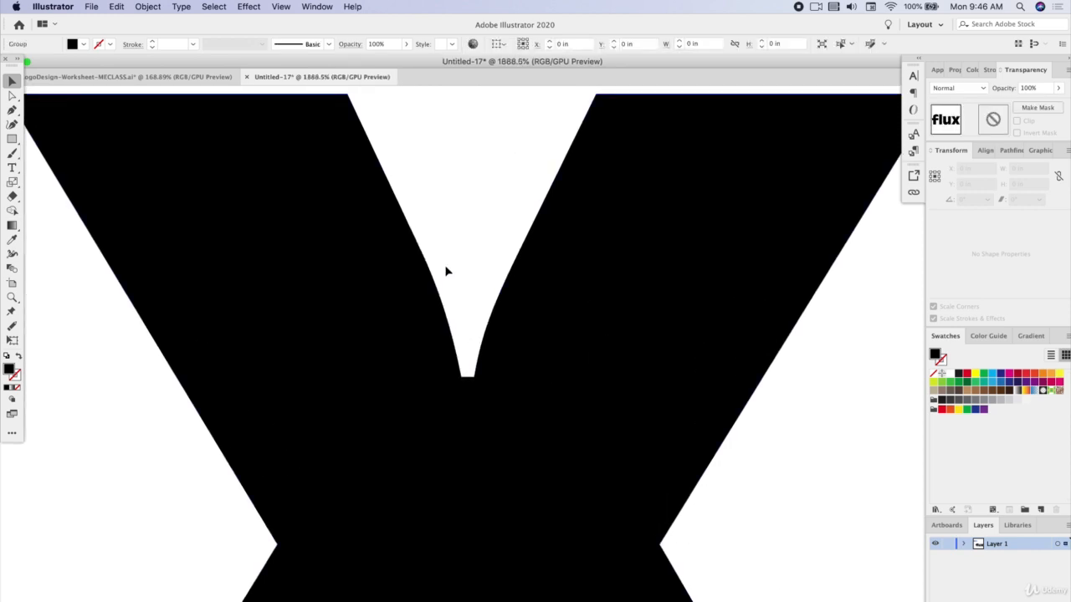
pyautogui.click(12, 96)
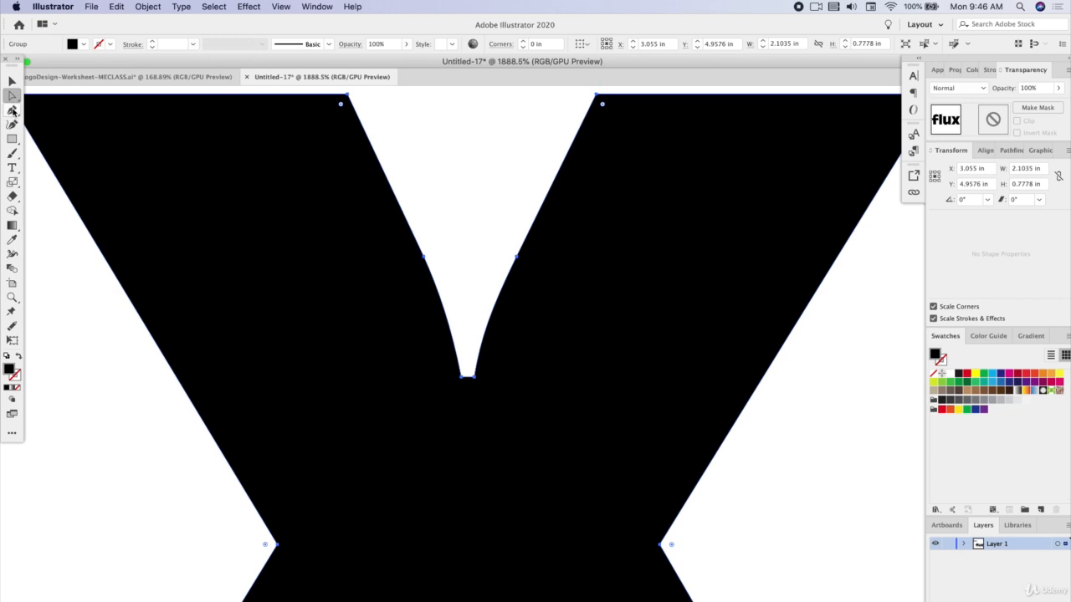
pyautogui.moveTo(13, 110); pyautogui.dragTo(72, 154)
pyautogui.click(461, 377)
pyautogui.click(475, 378)
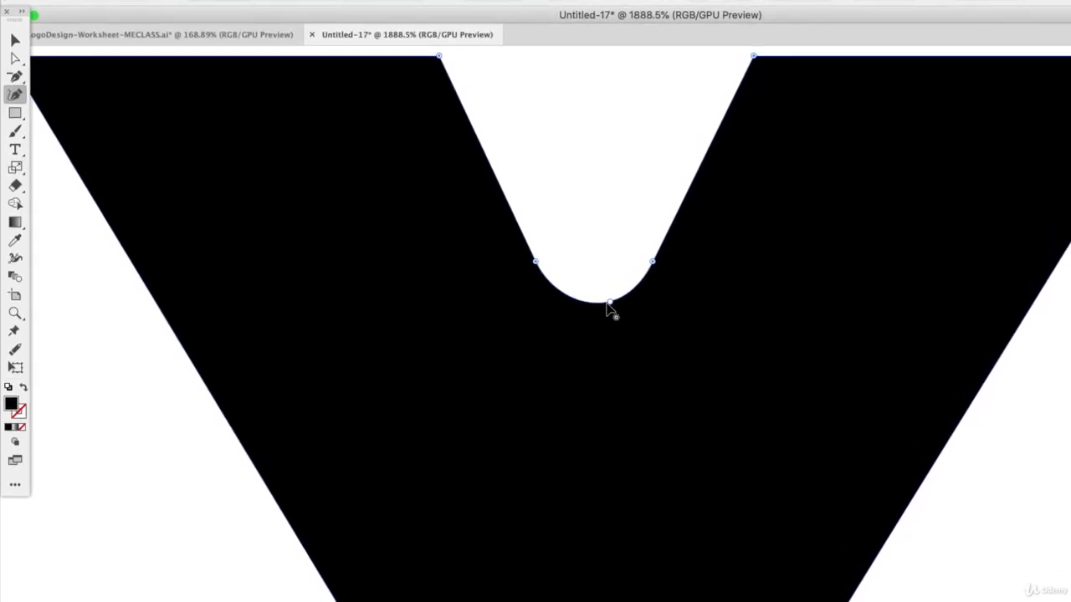
pyautogui.moveTo(613, 305); pyautogui.dragTo(597, 390)
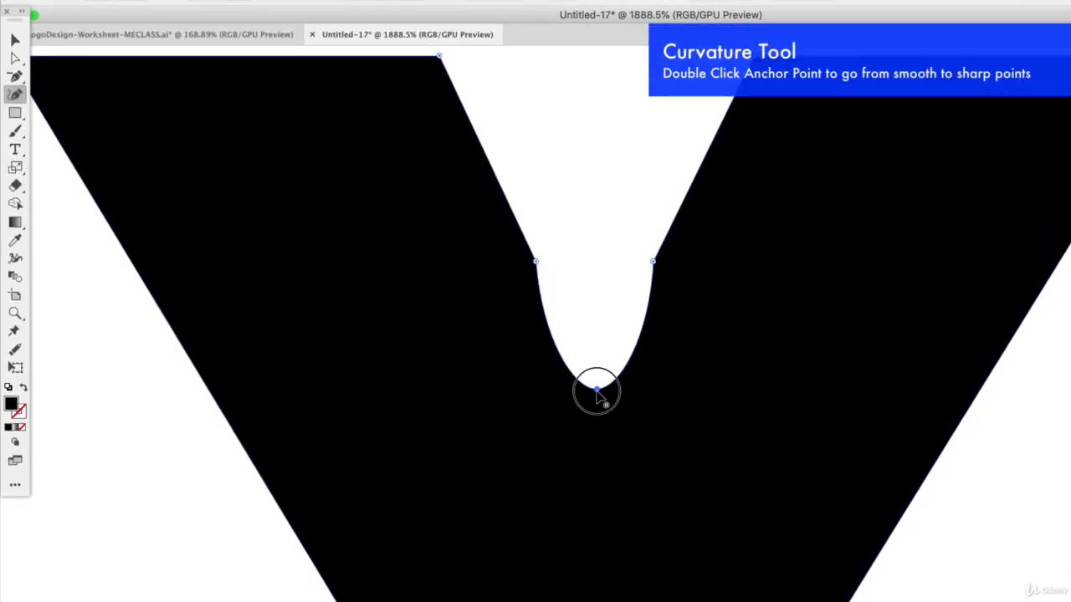
pyautogui.doubleClick(596, 390)
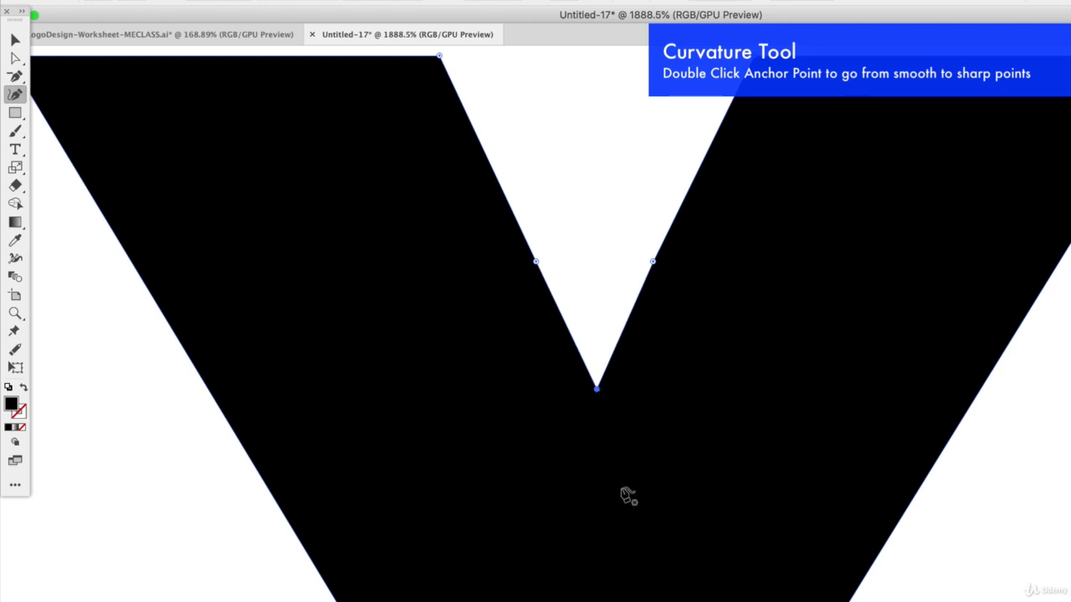
# Raise and centre the apex of the x's lower notch, and adjust the curve handles on both of its sides
pyautogui.scroll(-5, 628, 496)
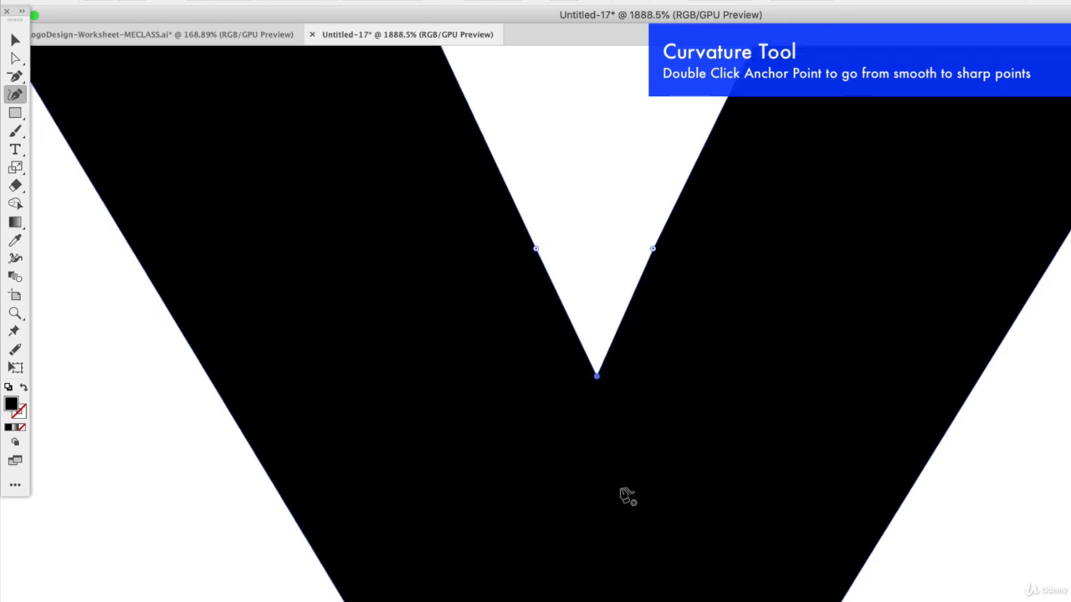
pyautogui.scroll(-8, 618, 494)
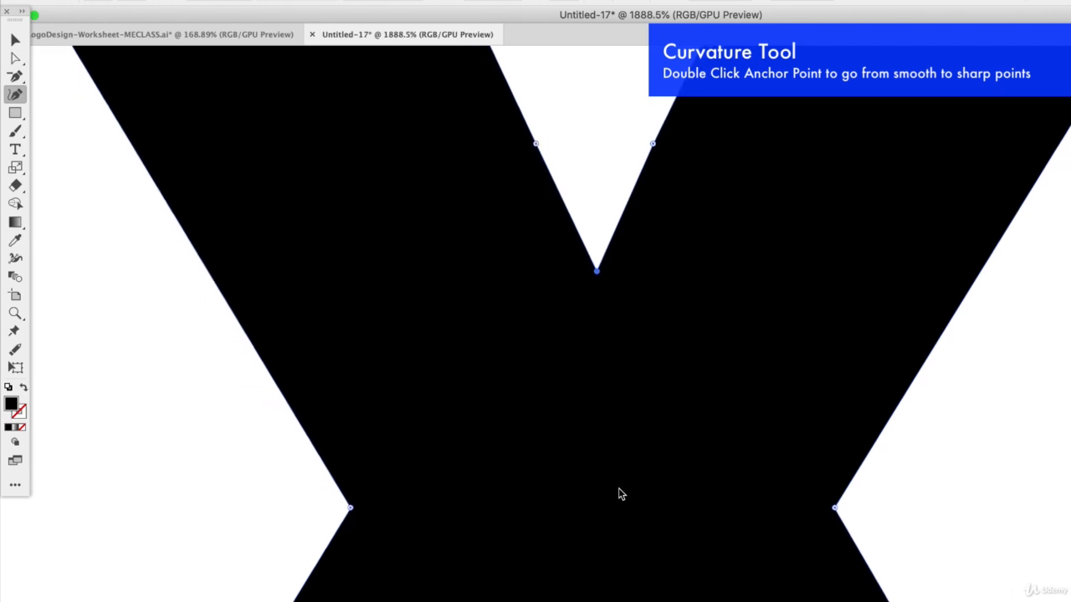
pyautogui.click(13, 60)
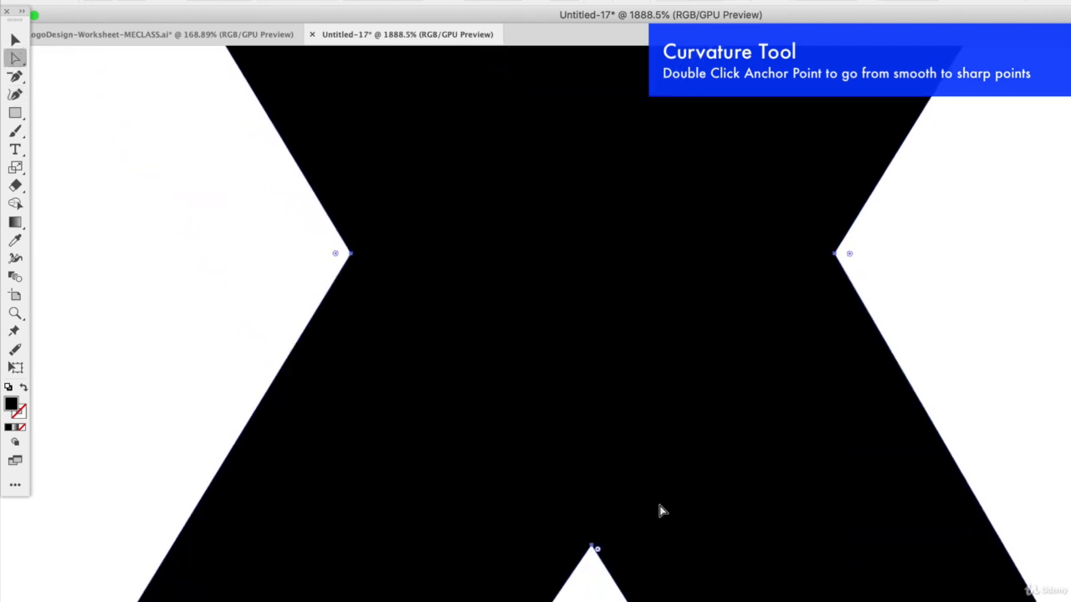
pyautogui.scroll(5, 646, 599)
pyautogui.scroll(-7, 643, 593)
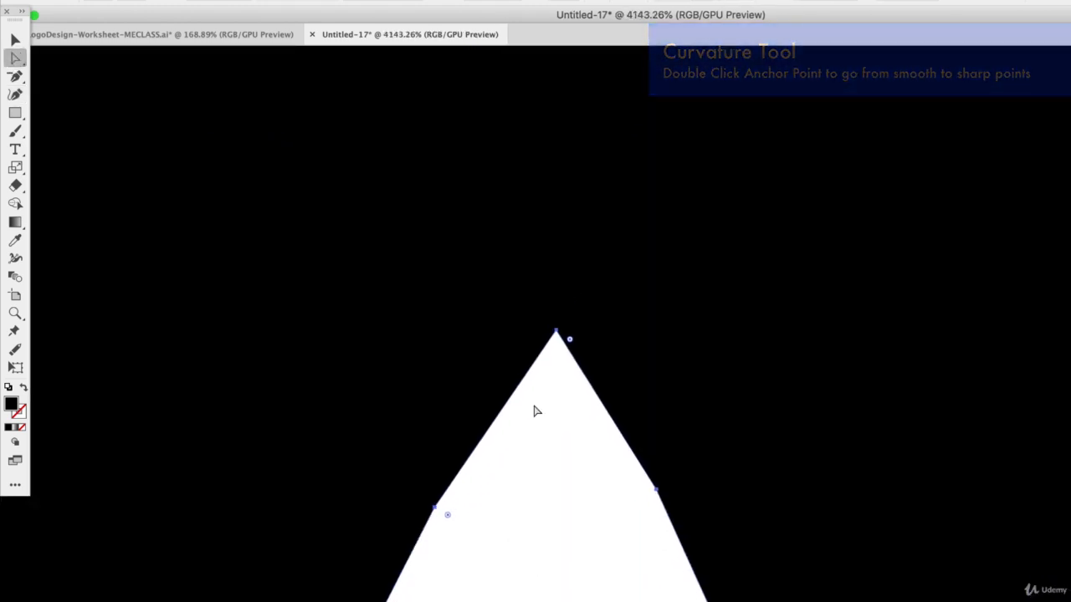
pyautogui.moveTo(557, 332); pyautogui.dragTo(552, 298)
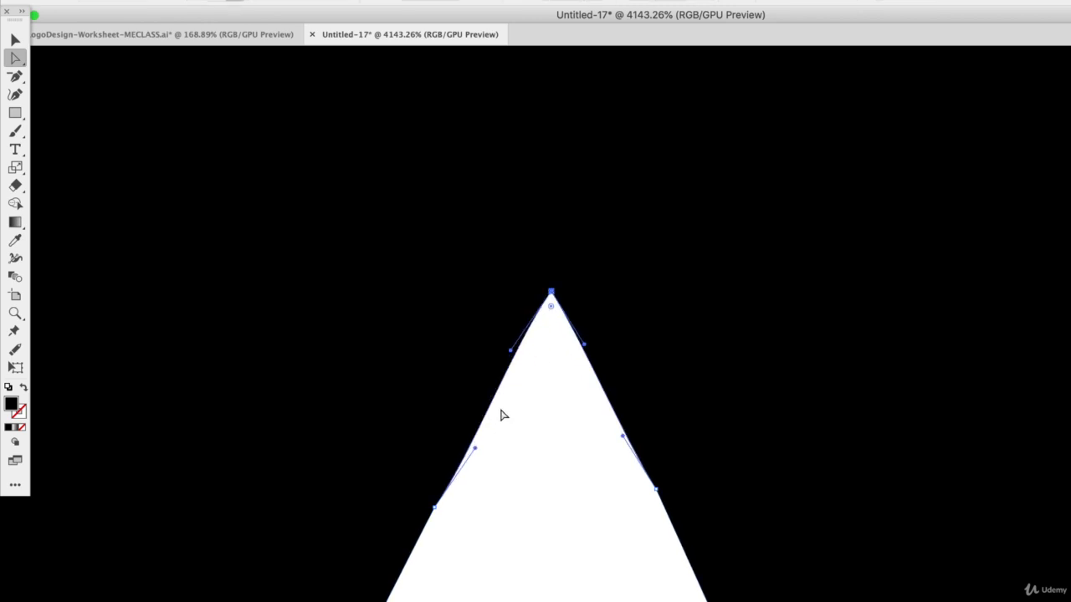
pyautogui.moveTo(476, 450); pyautogui.dragTo(470, 445)
pyautogui.moveTo(622, 436); pyautogui.dragTo(624, 426)
pyautogui.click(593, 570)
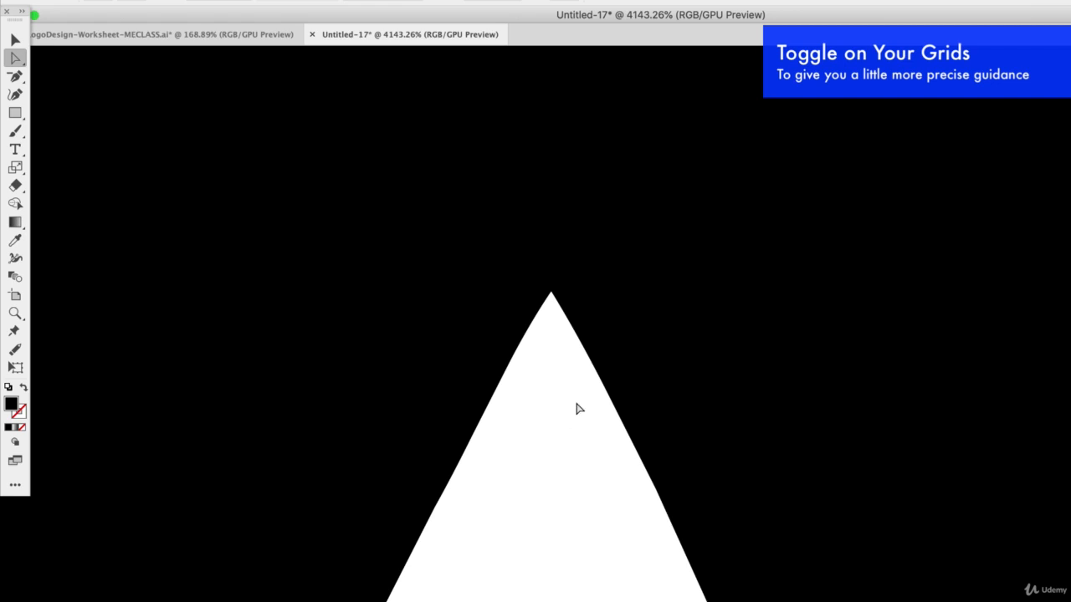
# Show the document grid behind the flux lettering
pyautogui.scroll(-10, 577, 408)
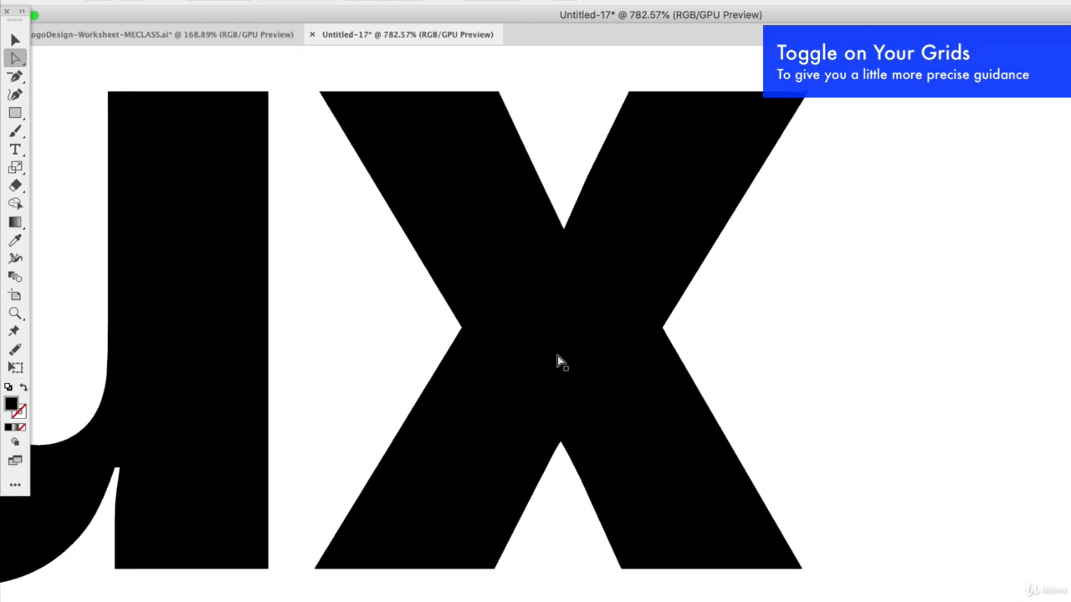
pyautogui.scroll(2, 559, 354)
pyautogui.press('super+apostrophe')
pyautogui.press('v')
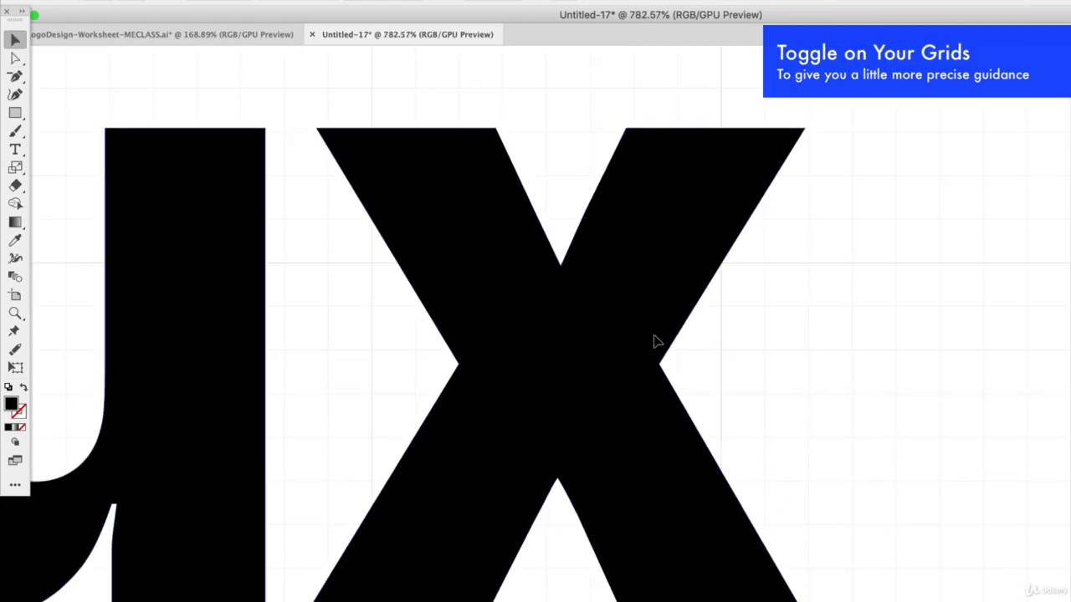
# Swap the fill and stroke of the flux lettering to get unfilled black outlines, and thin the stroke
pyautogui.click(655, 337)
pyautogui.click(24, 389)
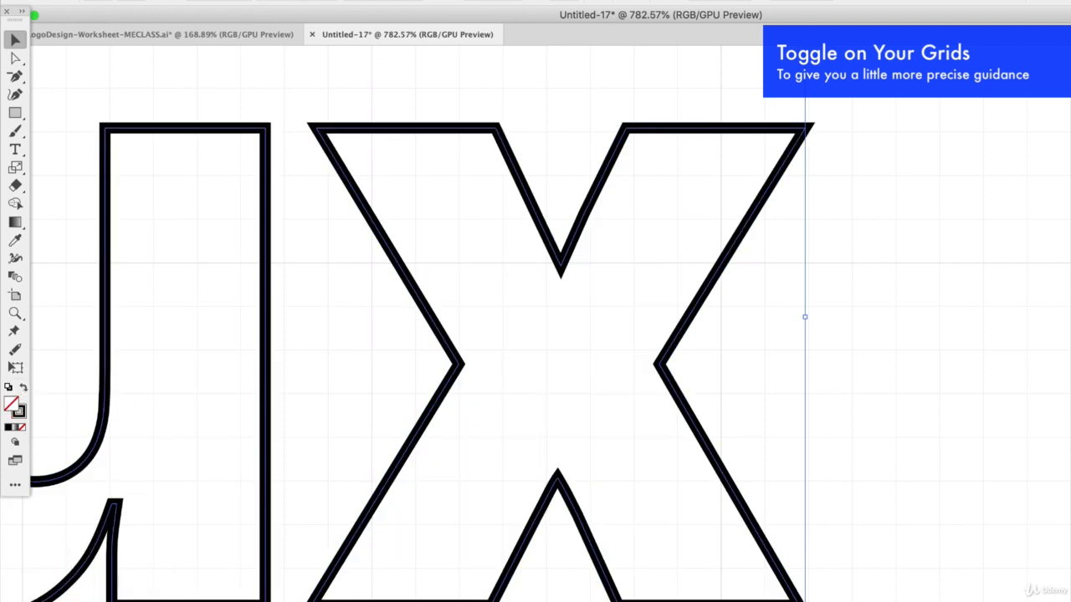
pyautogui.press('/')
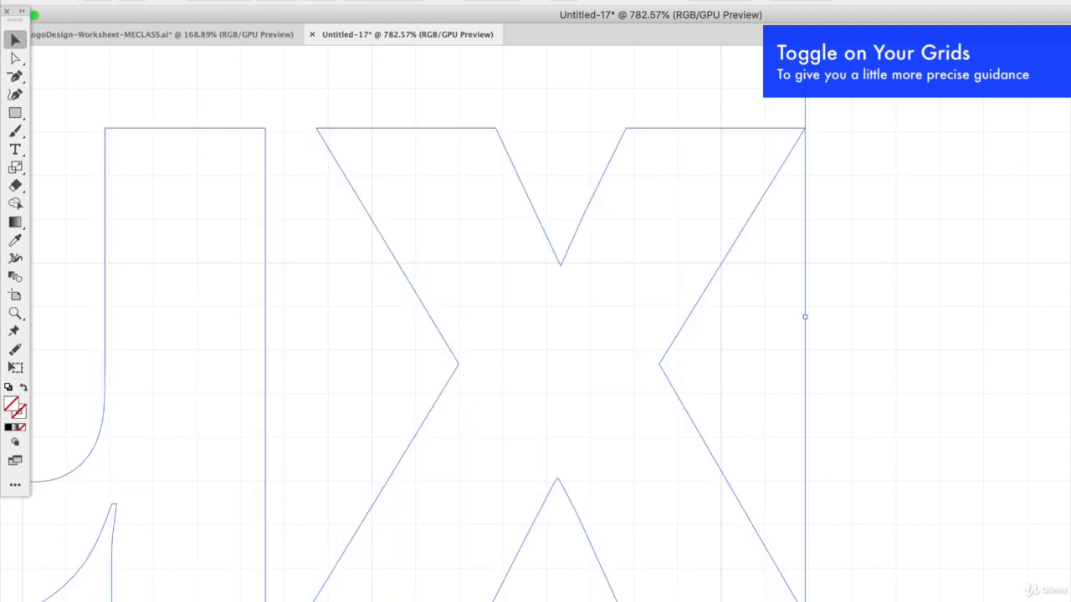
pyautogui.press('super+z')
pyautogui.click(1031, 152)
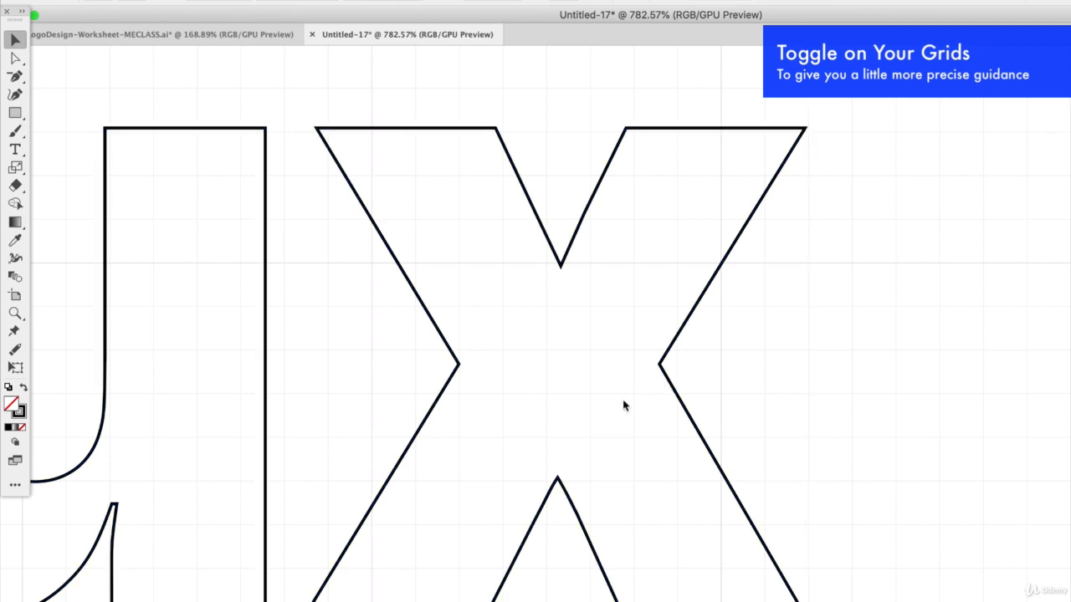
# Move the whole flux lettering so its baseline sits on a major horizontal grid line
pyautogui.scroll(-10, 550, 246)
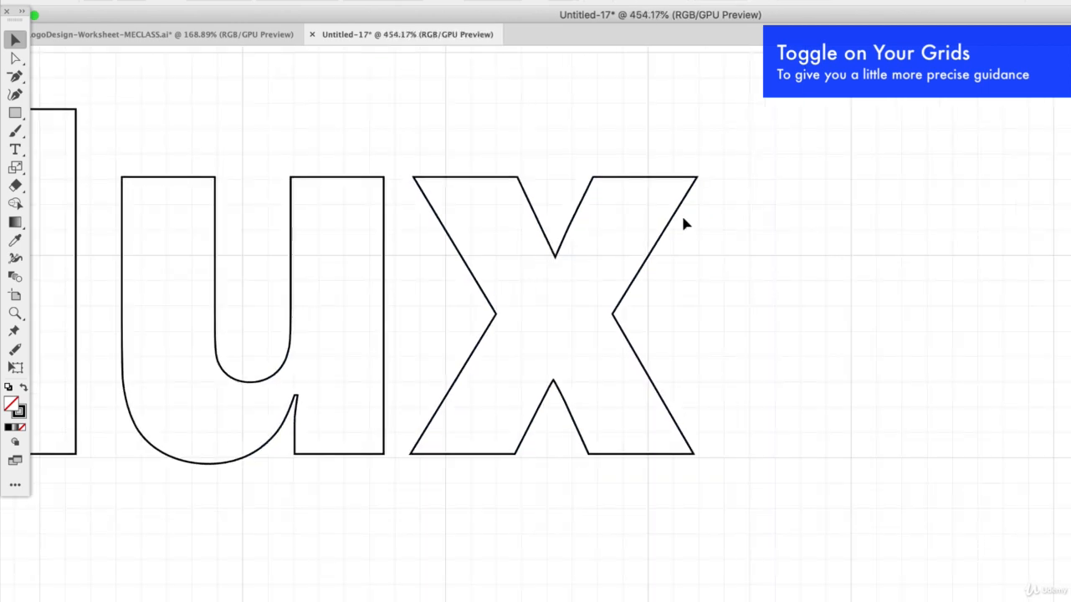
pyautogui.moveTo(106, 383); pyautogui.dragTo(106, 384)
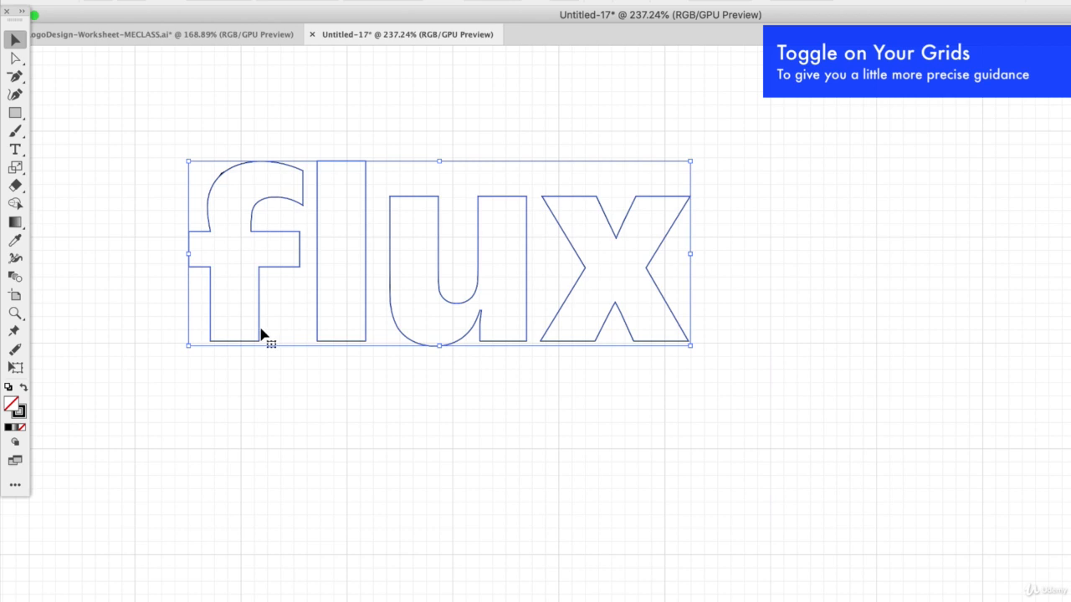
pyautogui.moveTo(261, 332); pyautogui.dragTo(258, 338)
pyautogui.click(421, 418)
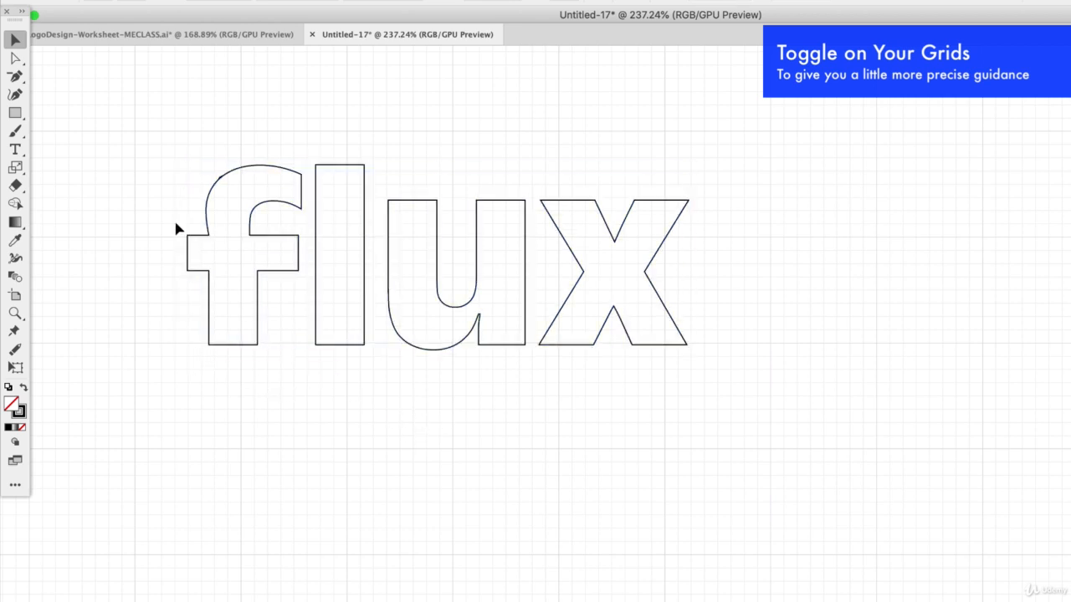
pyautogui.moveTo(131, 131); pyautogui.dragTo(726, 369)
pyautogui.moveTo(677, 328); pyautogui.dragTo(710, 340)
pyautogui.click(559, 345)
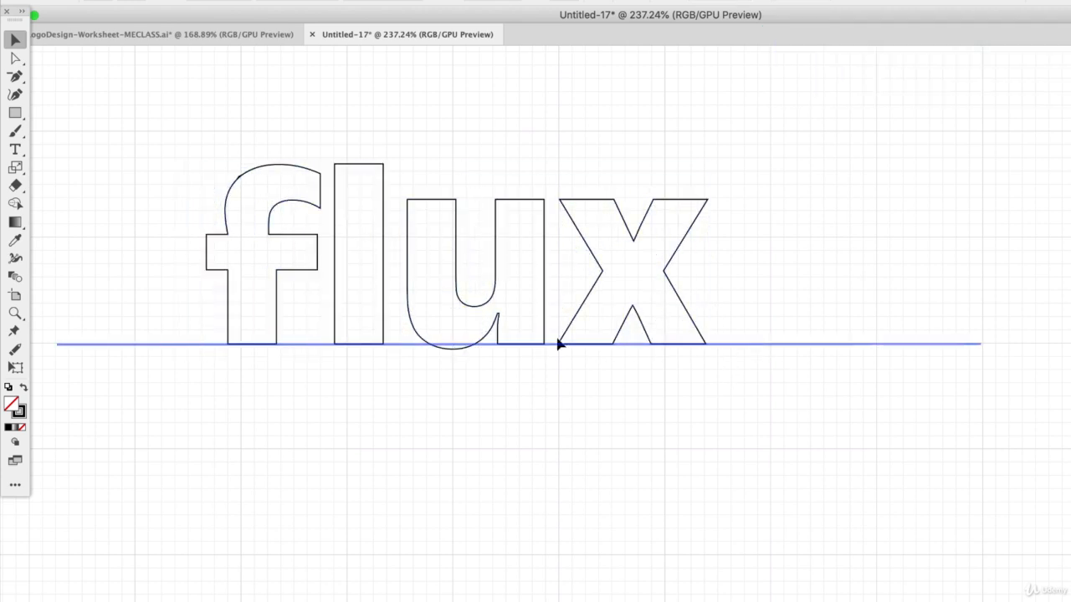
# Fine-tune the position of the flux lettering so the x's lower-left corner meets a major grid intersection
pyautogui.moveTo(770, 164); pyautogui.dragTo(209, 362)
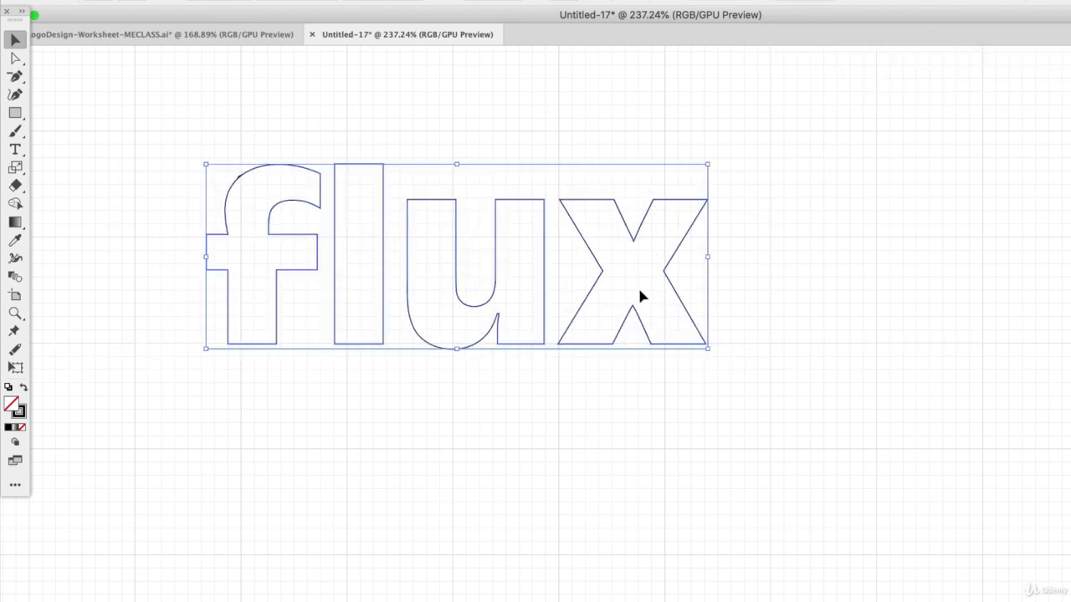
pyautogui.scroll(5, 641, 291)
pyautogui.moveTo(618, 329); pyautogui.dragTo(620, 326)
pyautogui.click(913, 309)
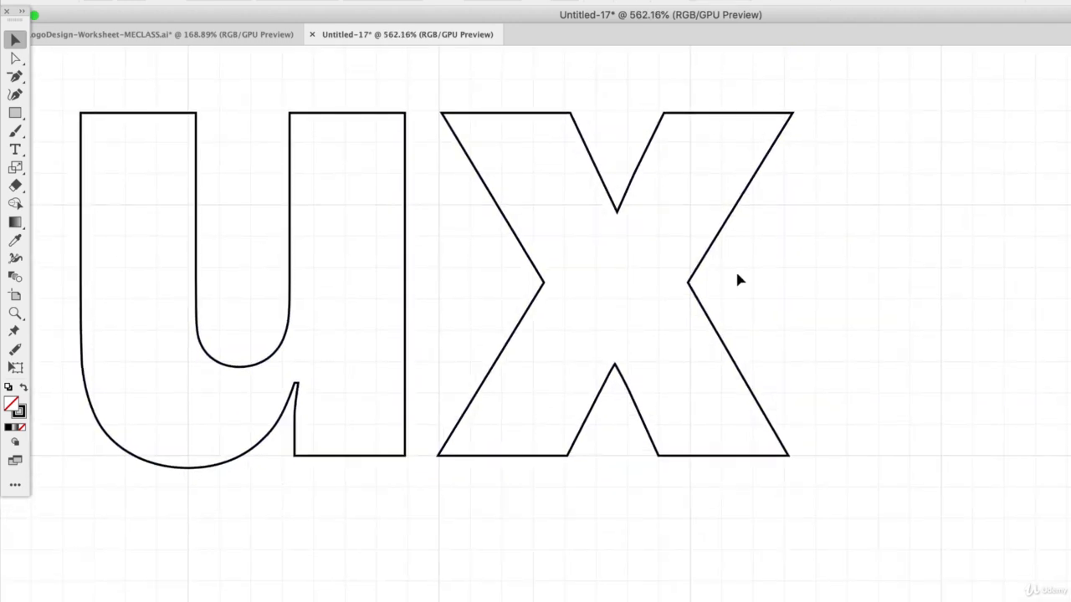
# Raise the apex anchor of the x's lower notch slightly with the Direct Selection tool and refine its left edge
pyautogui.scroll(3, 734, 268)
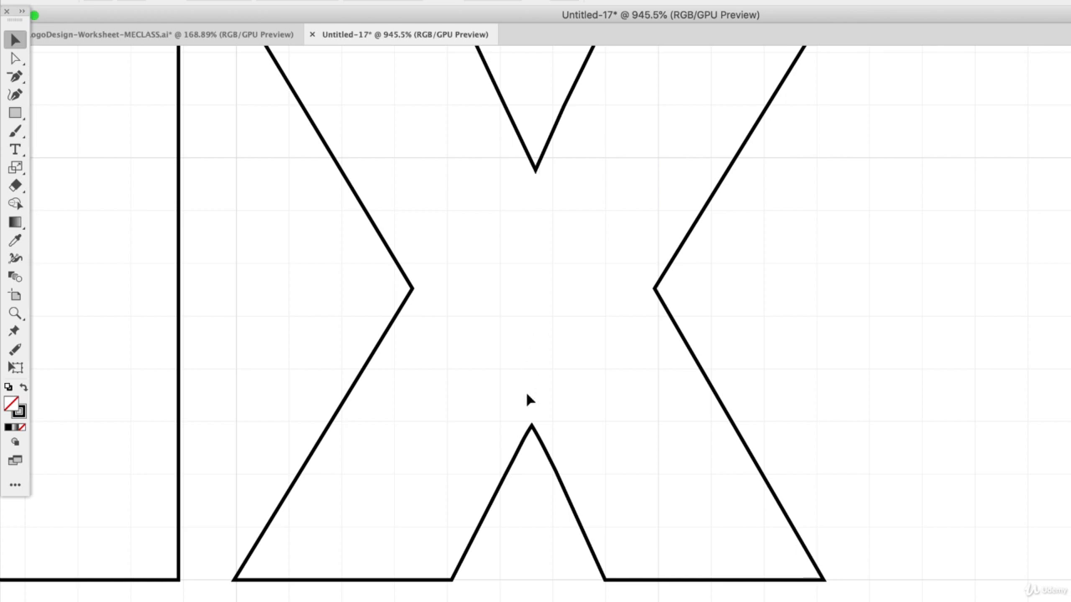
pyautogui.click(532, 428)
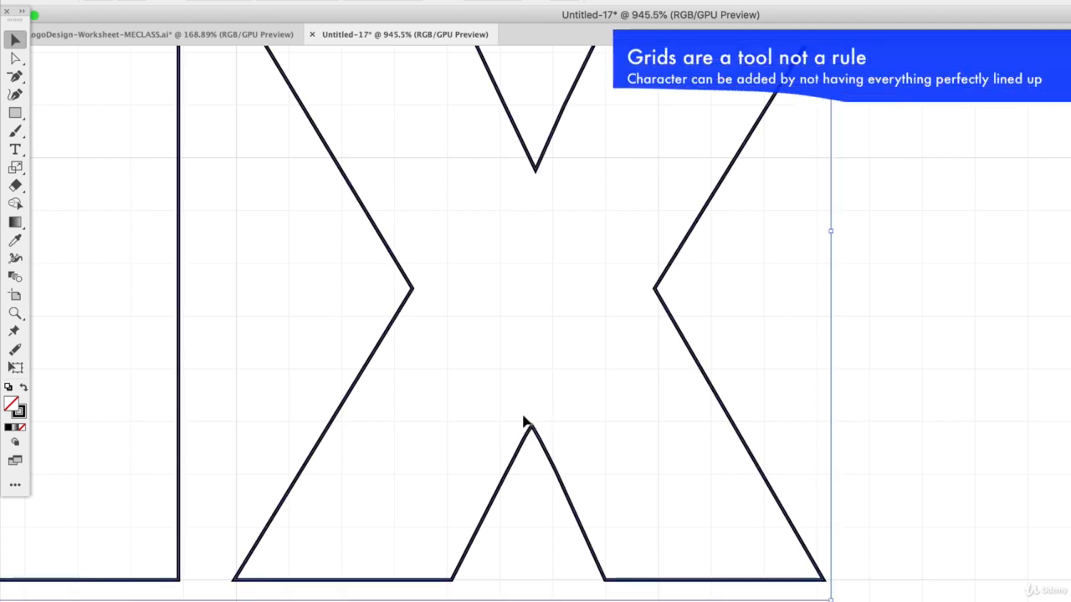
pyautogui.click(15, 58)
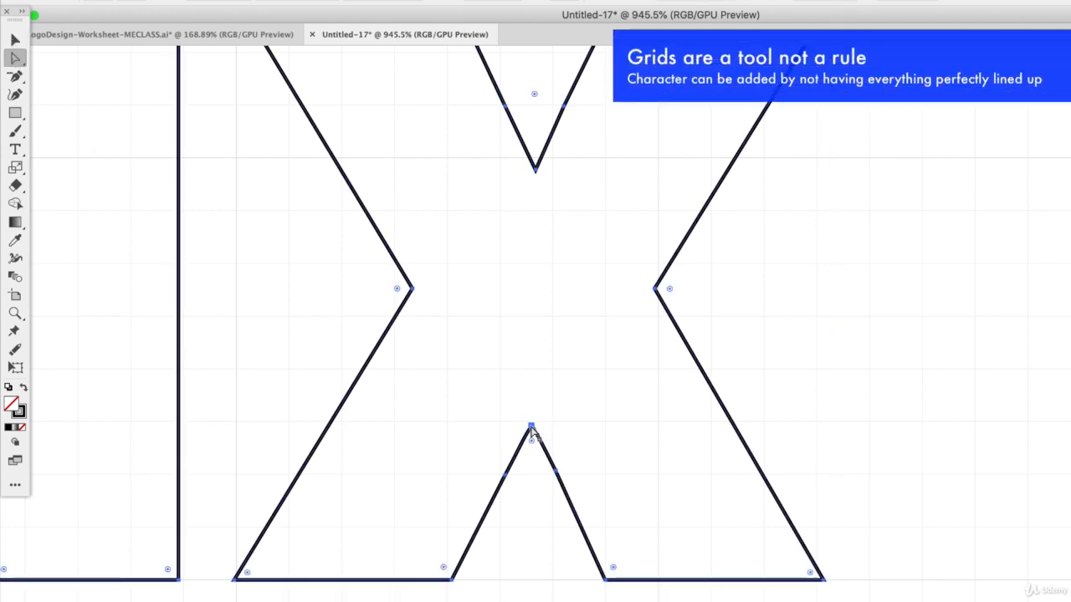
pyautogui.moveTo(532, 428); pyautogui.dragTo(532, 417)
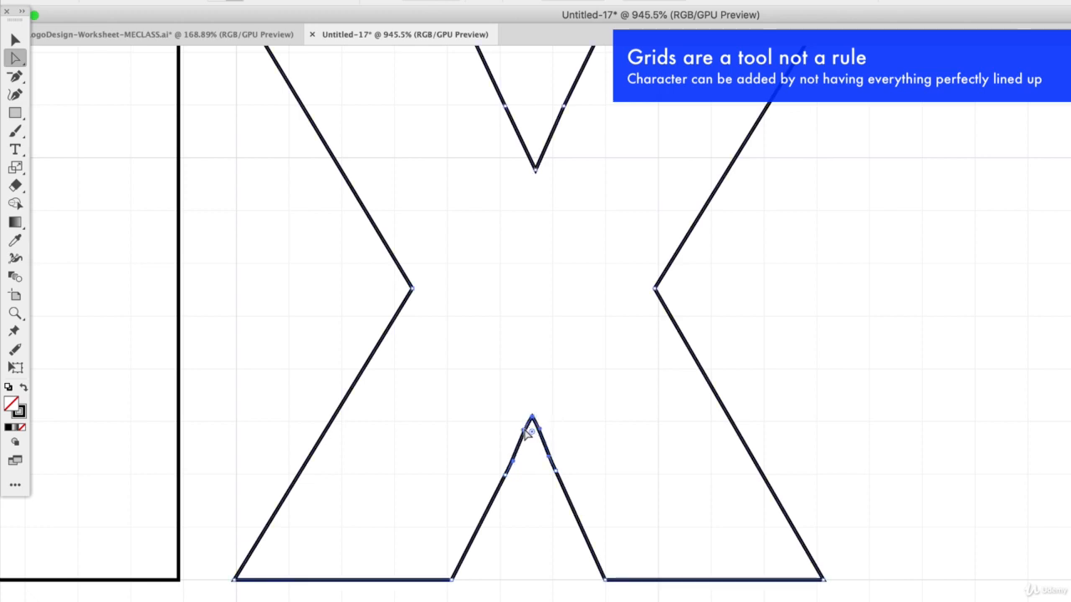
pyautogui.click(528, 431)
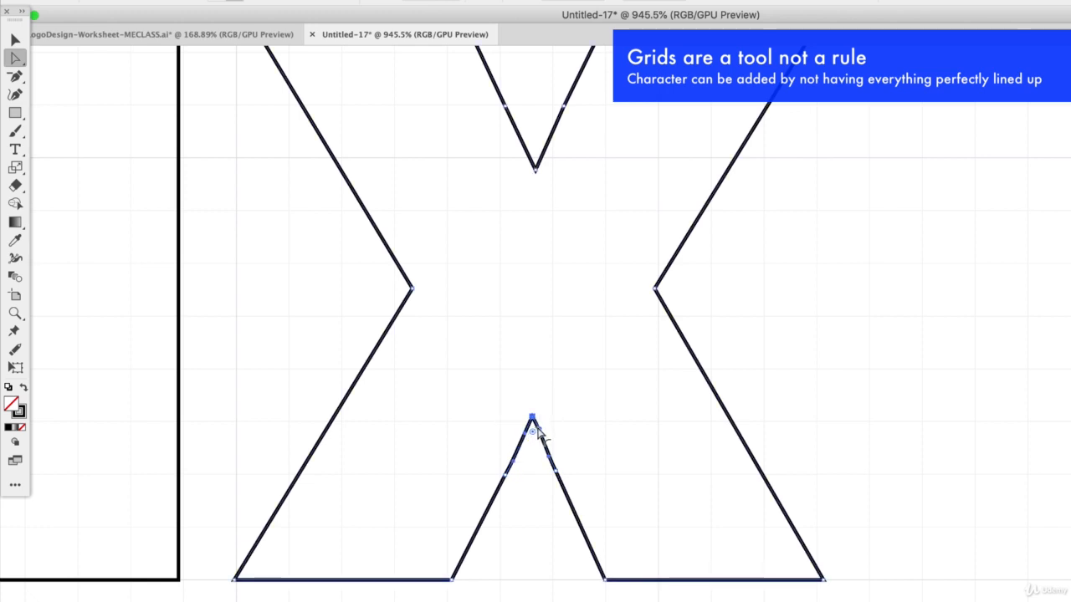
pyautogui.click(565, 458)
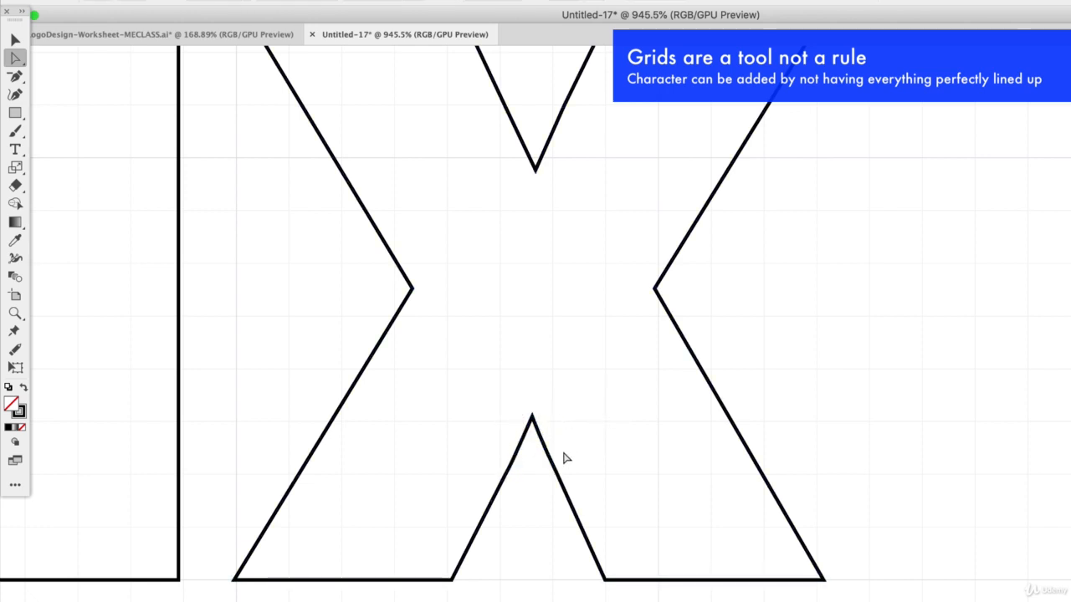
# Adjust the curve handle on the right edge of the x's lower notch to straighten that edge
pyautogui.scroll(2, 636, 592)
pyautogui.click(540, 448)
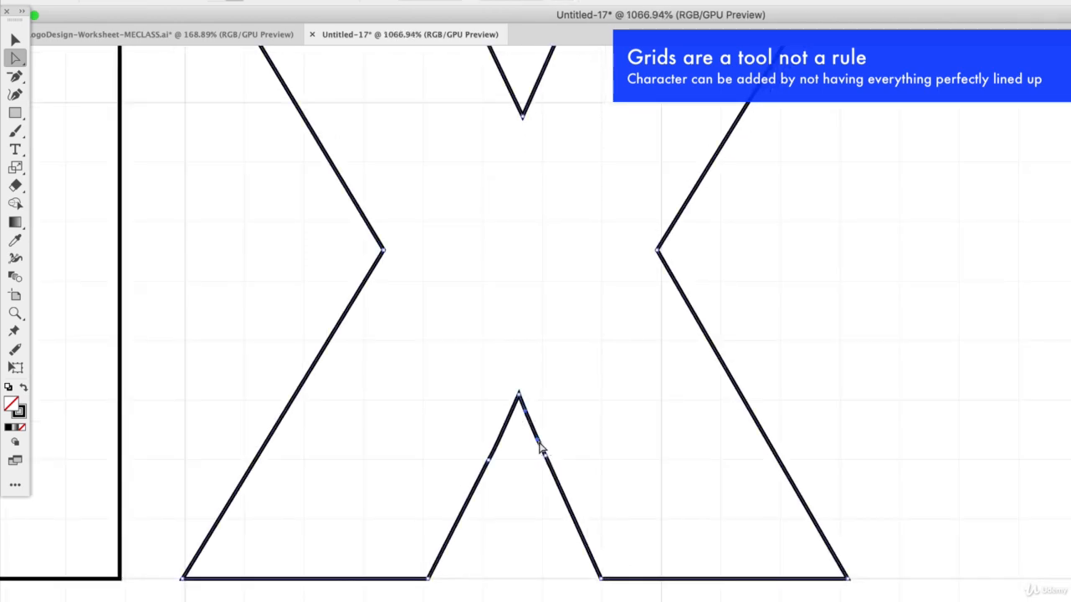
pyautogui.moveTo(538, 440); pyautogui.dragTo(538, 432)
pyautogui.click(556, 425)
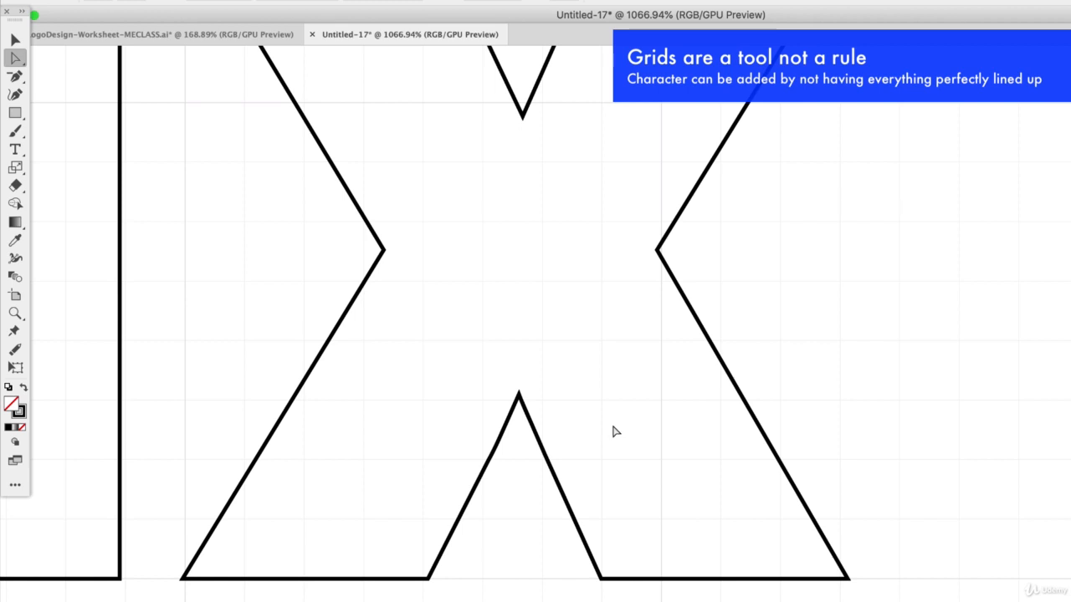
# Remove the extra anchor point from the blunt tip of the u's lower notch with the Delete Anchor Point tool
pyautogui.scroll(-5, 613, 432)
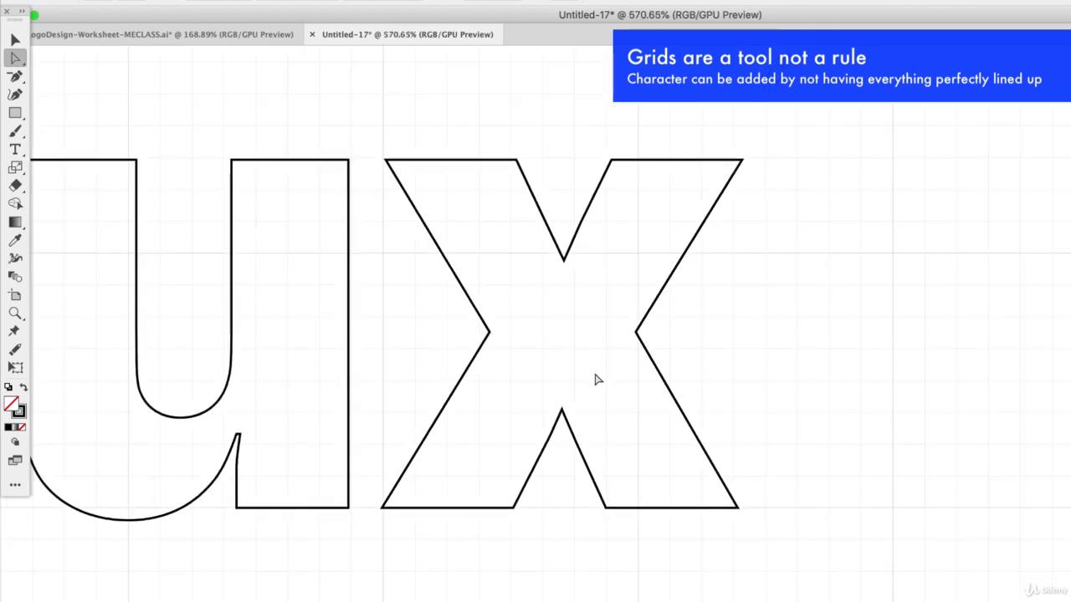
pyautogui.hscroll(-5, 458, 346)
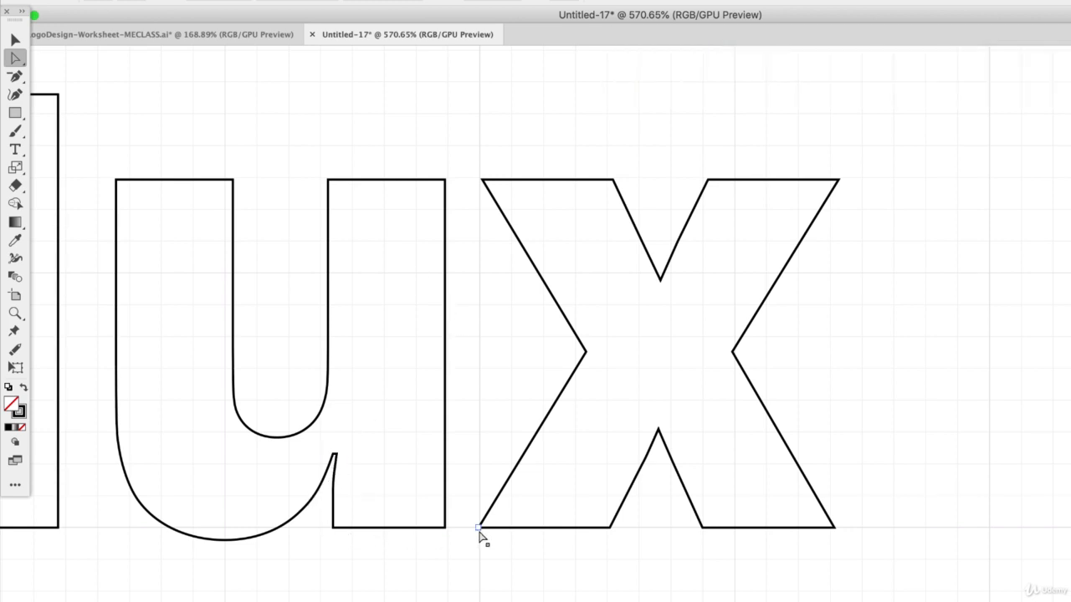
pyautogui.scroll(8, 317, 490)
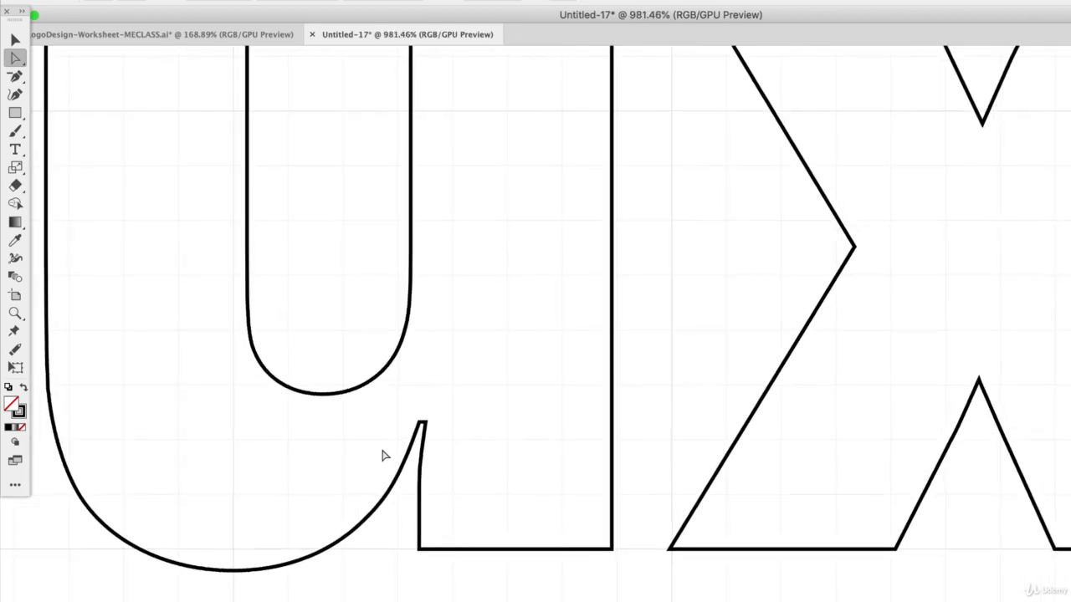
pyautogui.hscroll(-3, 385, 452)
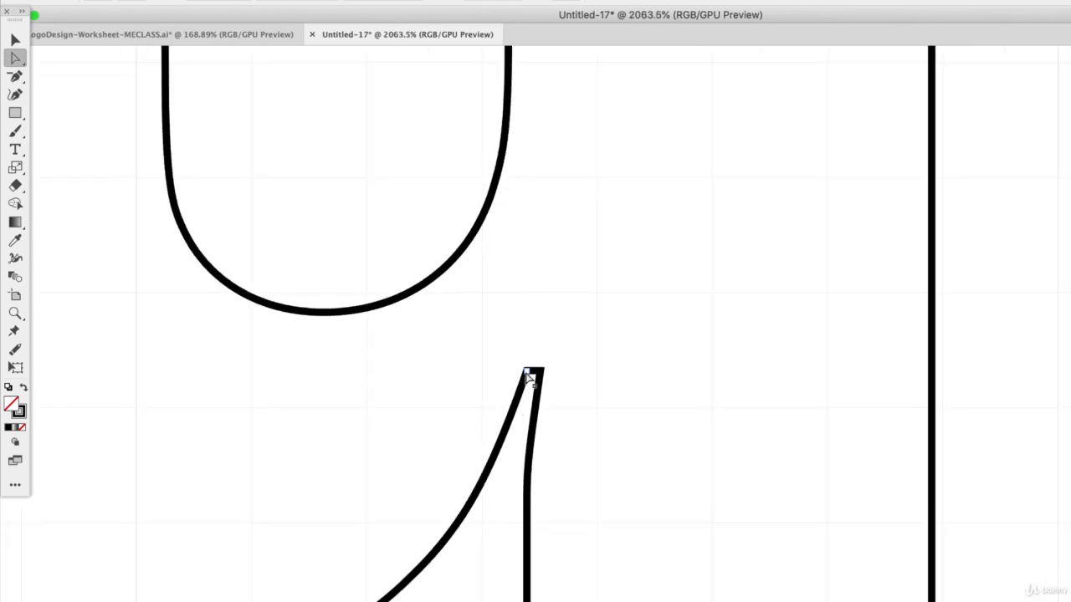
pyautogui.hscroll(-5, 507, 418)
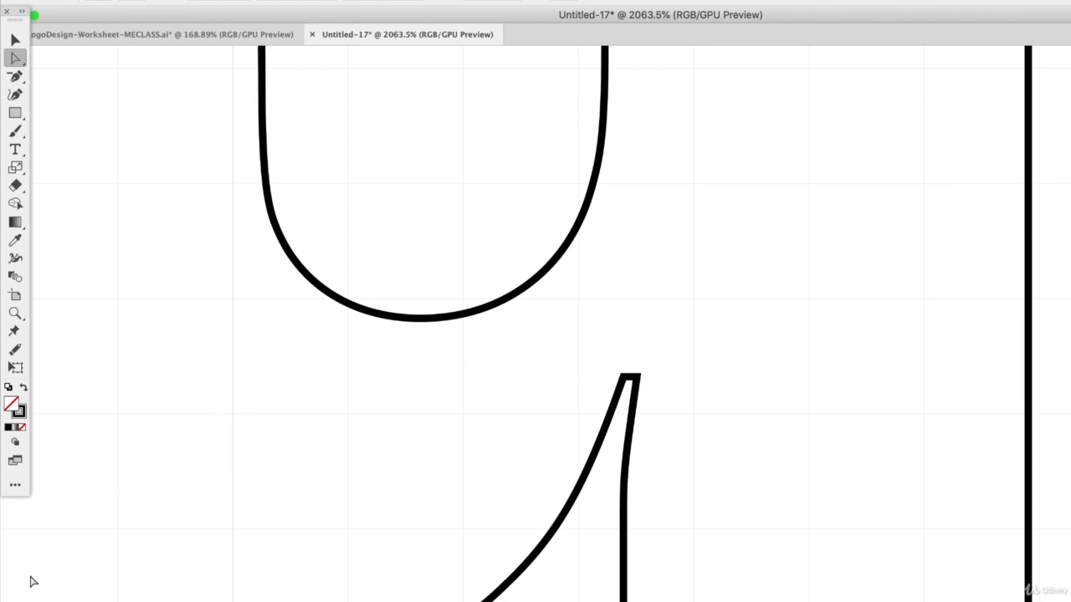
pyautogui.scroll(-3, 440, 474)
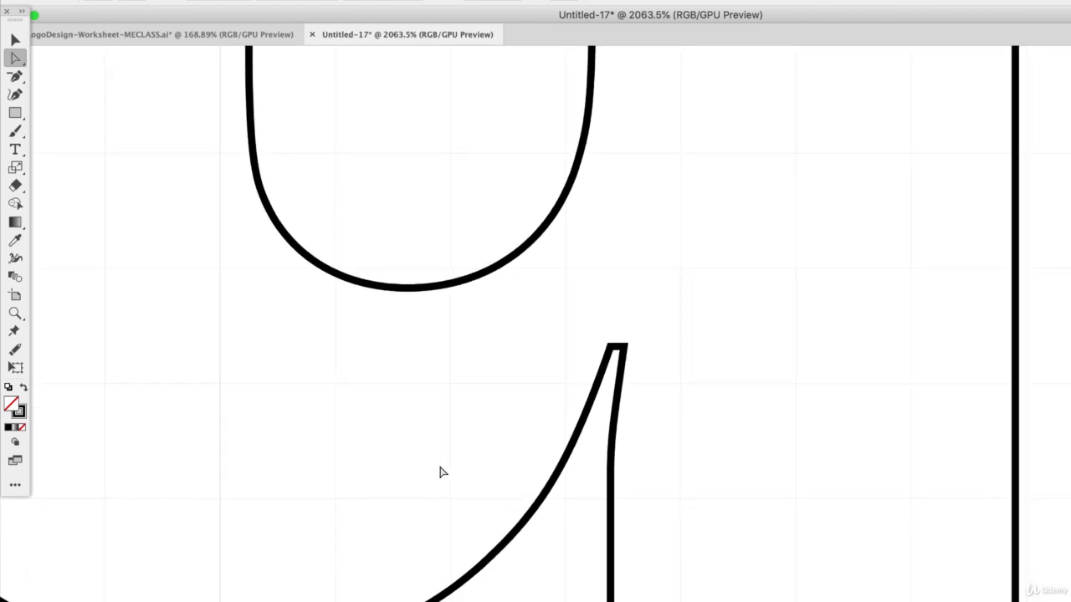
pyautogui.hscroll(4, 515, 446)
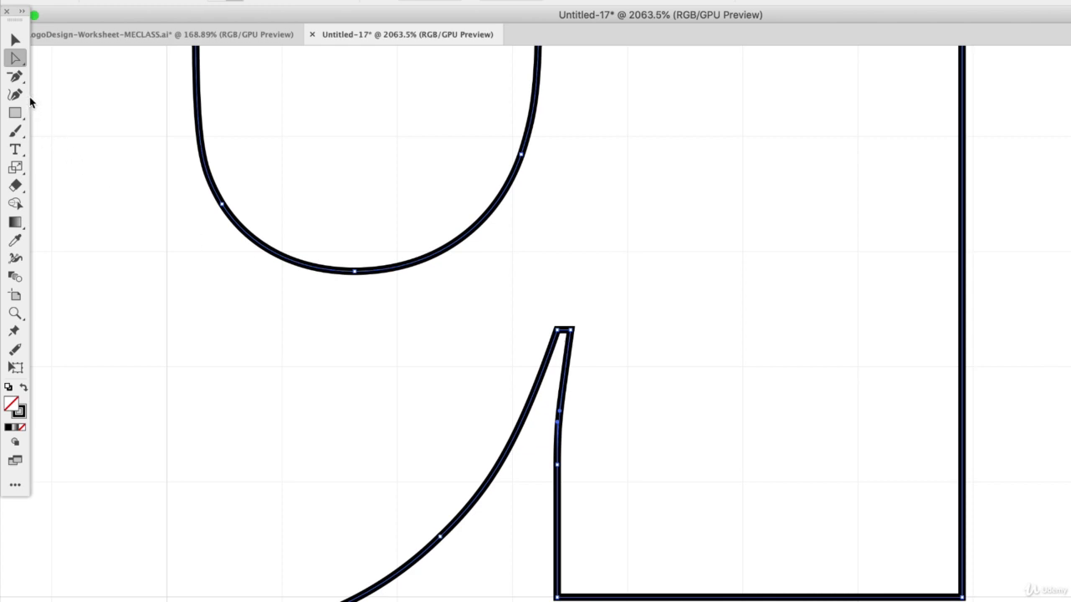
pyautogui.click(15, 75)
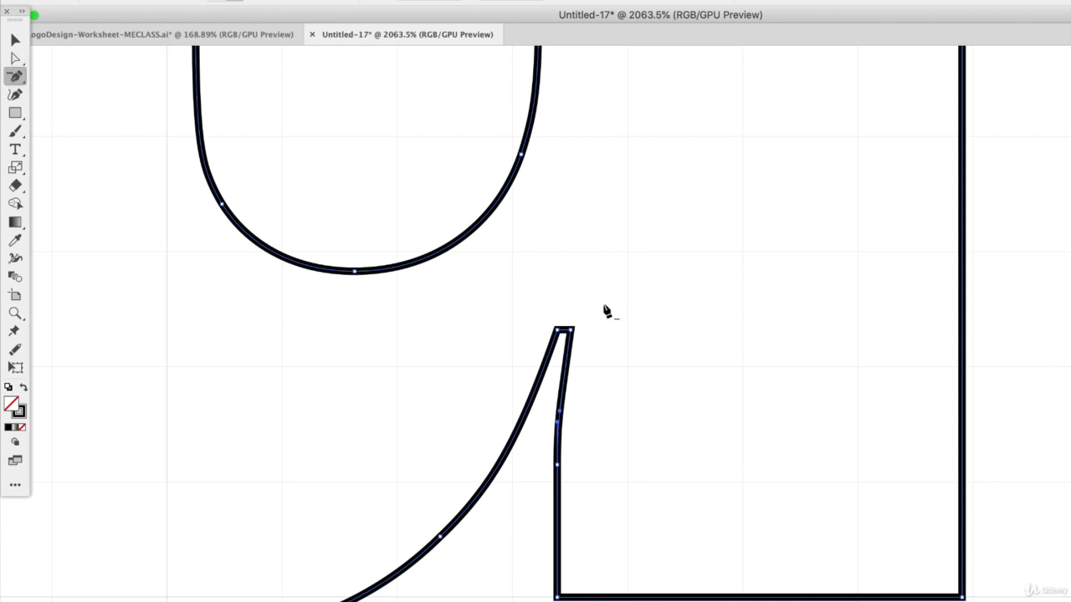
pyautogui.click(570, 332)
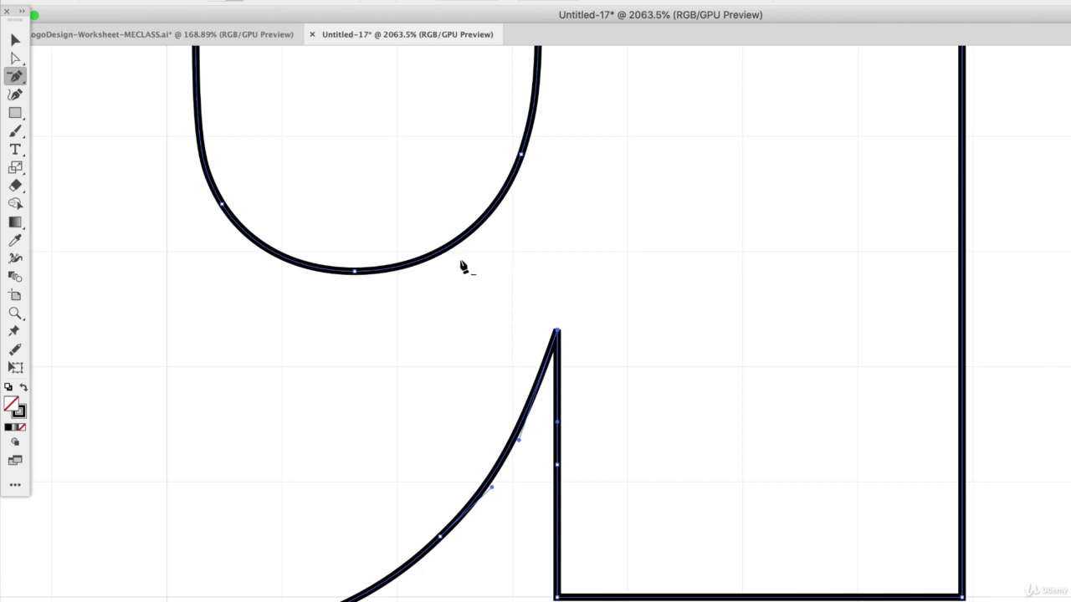
# Lower the tip of the u's notch with the Direct Selection tool and reshape the curve leading into it
pyautogui.click(15, 58)
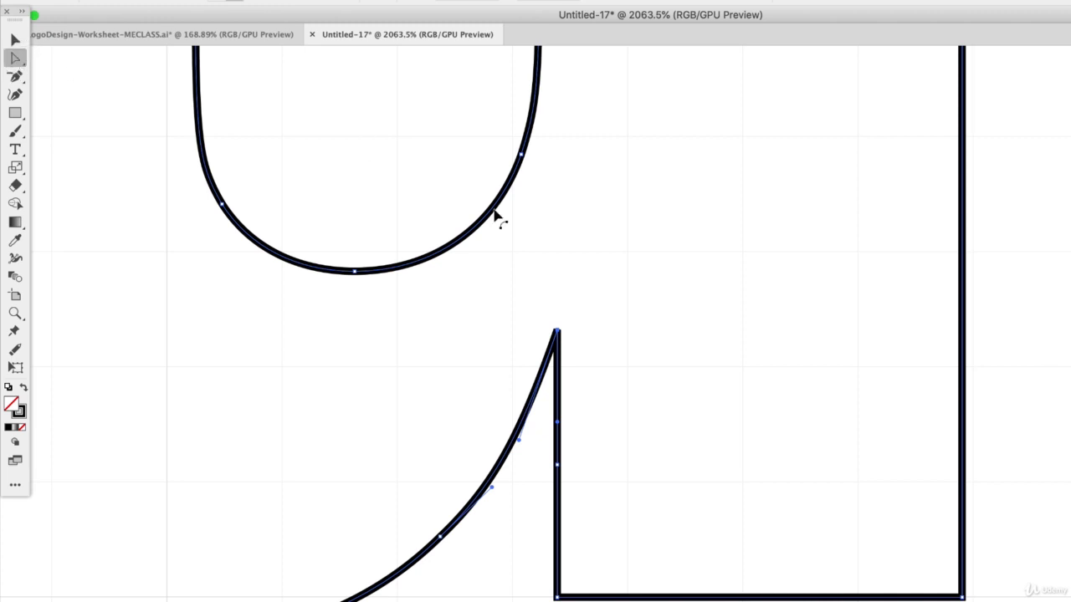
pyautogui.moveTo(557, 332); pyautogui.dragTo(558, 405)
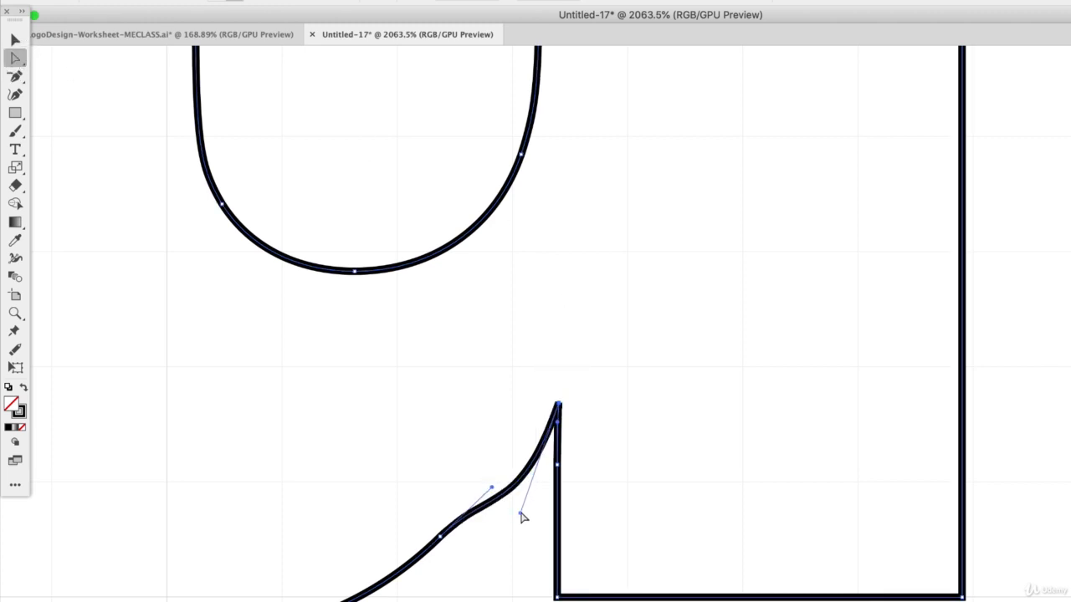
pyautogui.moveTo(520, 513); pyautogui.dragTo(468, 490)
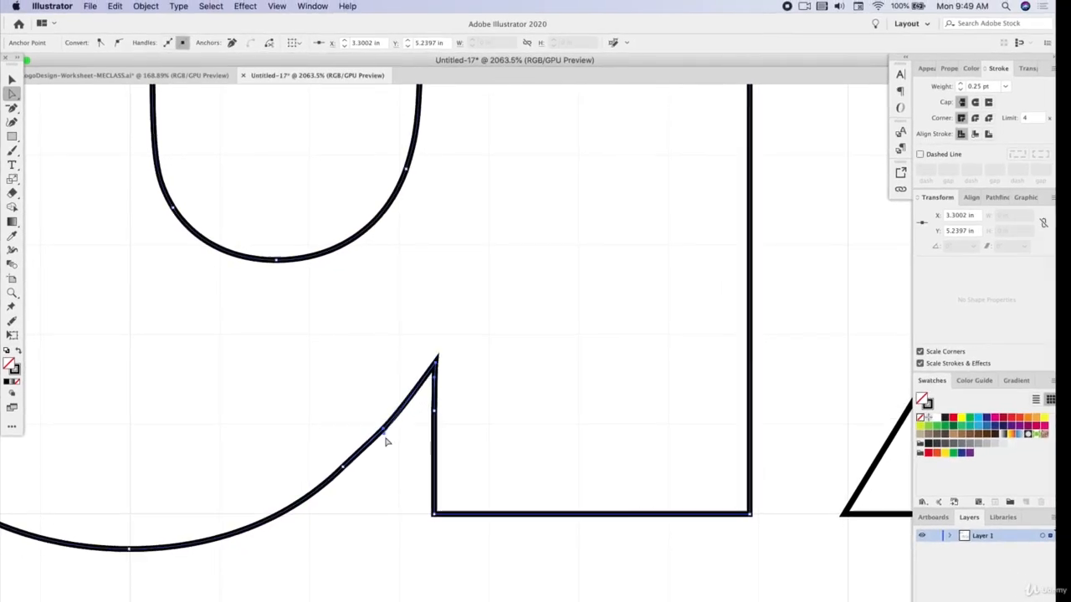
pyautogui.moveTo(342, 469); pyautogui.dragTo(385, 440)
pyautogui.moveTo(436, 366); pyautogui.dragTo(432, 390)
pyautogui.moveTo(380, 469); pyautogui.dragTo(387, 477)
# Raise the bottom anchor of the u's bowl to the baseline and adjust the curve points on both sides of it
pyautogui.scroll(-5, 398, 426)
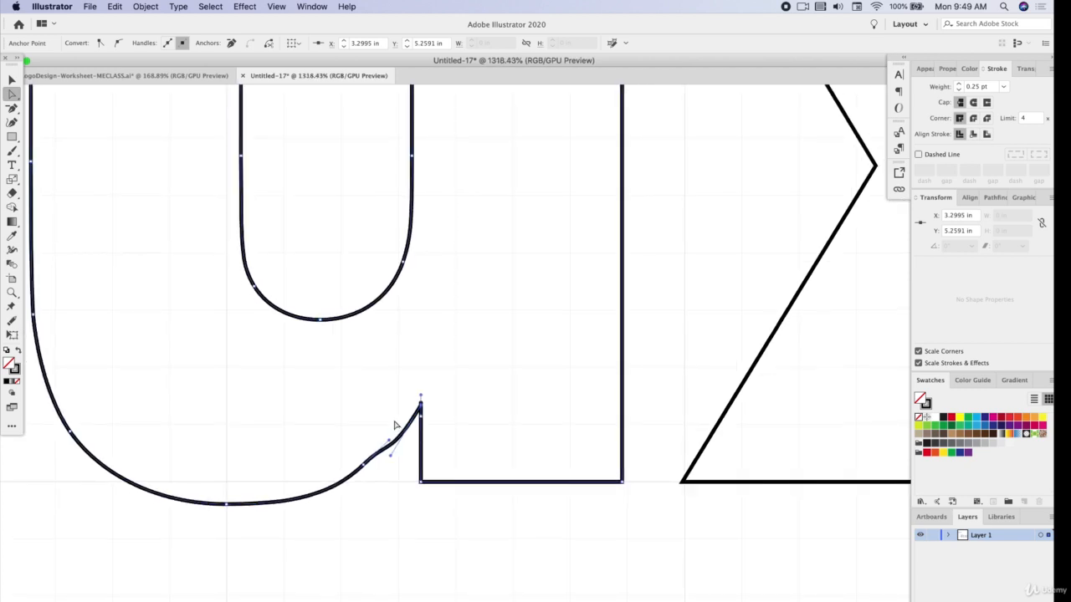
pyautogui.hscroll(-1, 398, 426)
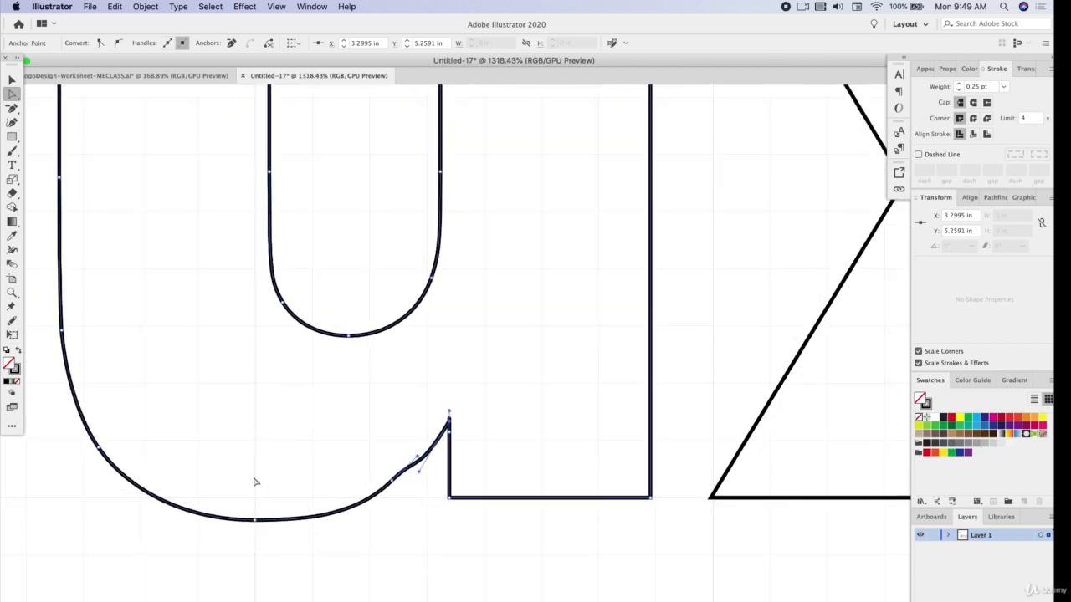
pyautogui.moveTo(257, 524); pyautogui.dragTo(257, 507)
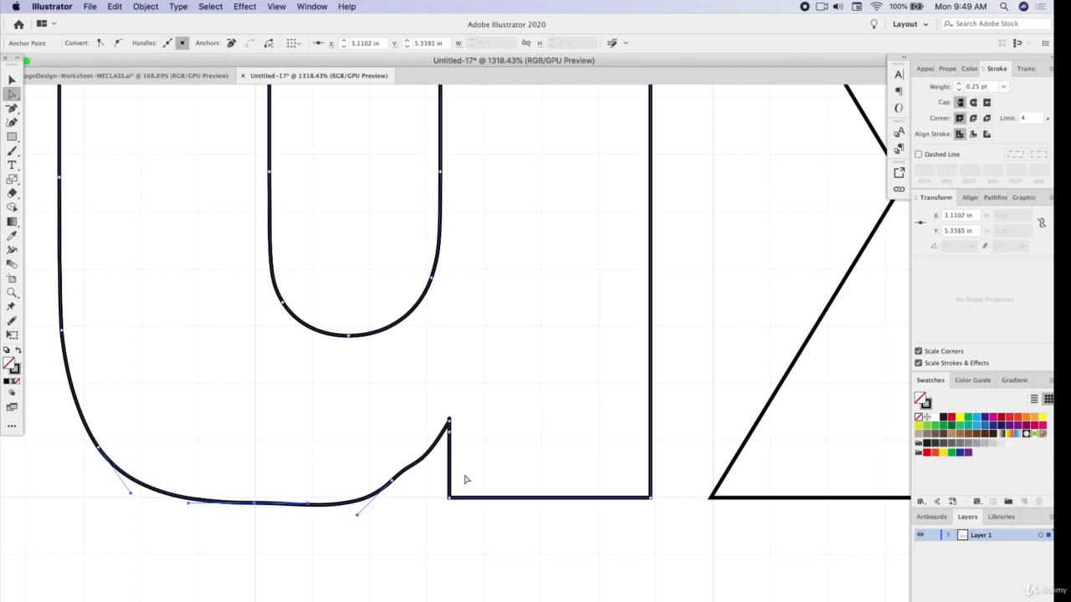
pyautogui.moveTo(99, 452); pyautogui.dragTo(91, 430)
pyautogui.moveTo(254, 504); pyautogui.dragTo(252, 497)
pyautogui.moveTo(359, 513)
pyautogui.mouseDown()
pyautogui.moveTo(342, 501)
pyautogui.moveTo(351, 507)
pyautogui.mouseUp()
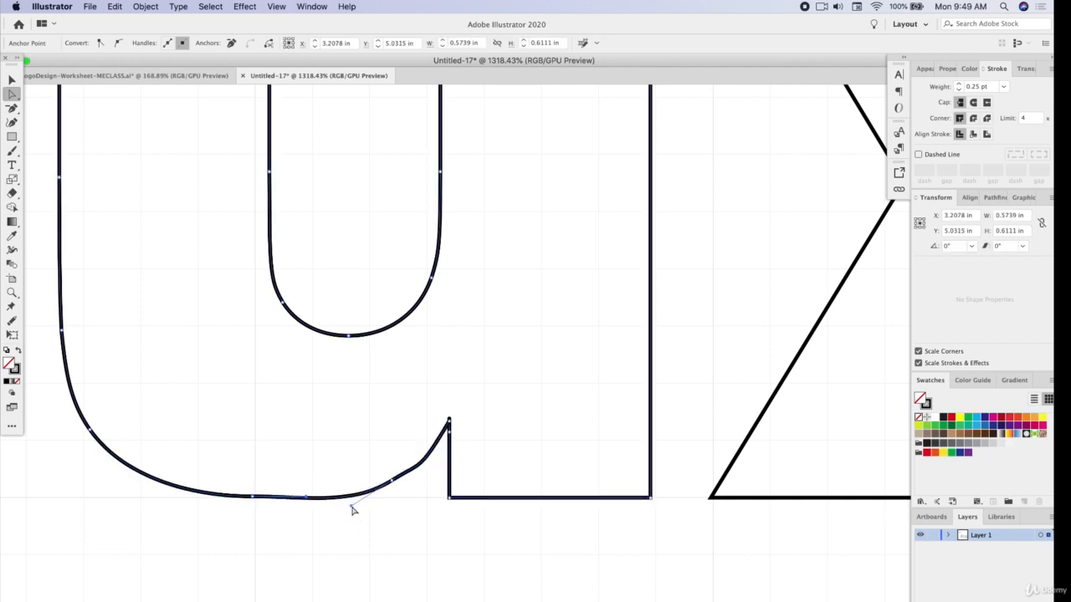
# Adjust the curve just left of the u's notch and delete the surplus anchor points around the notch tip
pyautogui.click(415, 479)
pyautogui.moveTo(420, 465); pyautogui.dragTo(417, 466)
pyautogui.scroll(5, 470, 424)
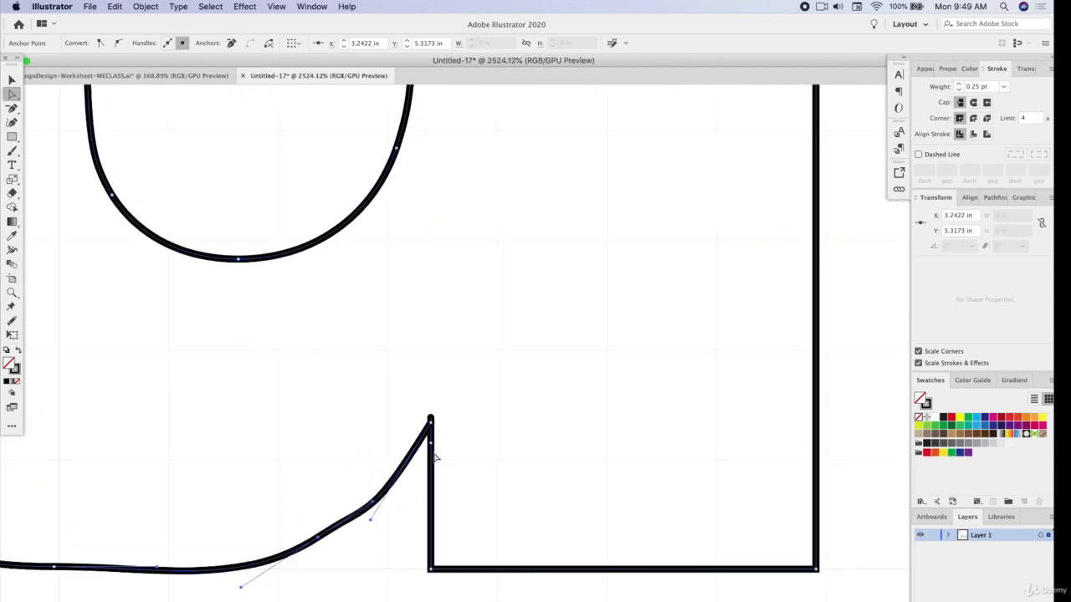
pyautogui.scroll(-1, 434, 455)
pyautogui.click(12, 107)
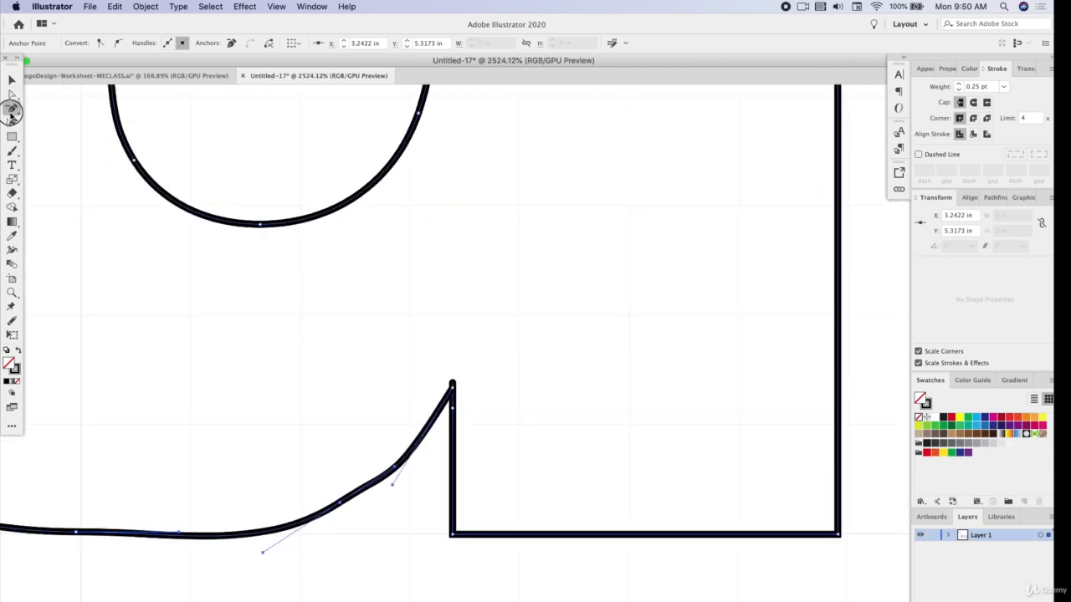
pyautogui.moveTo(453, 389); pyautogui.dragTo(474, 443)
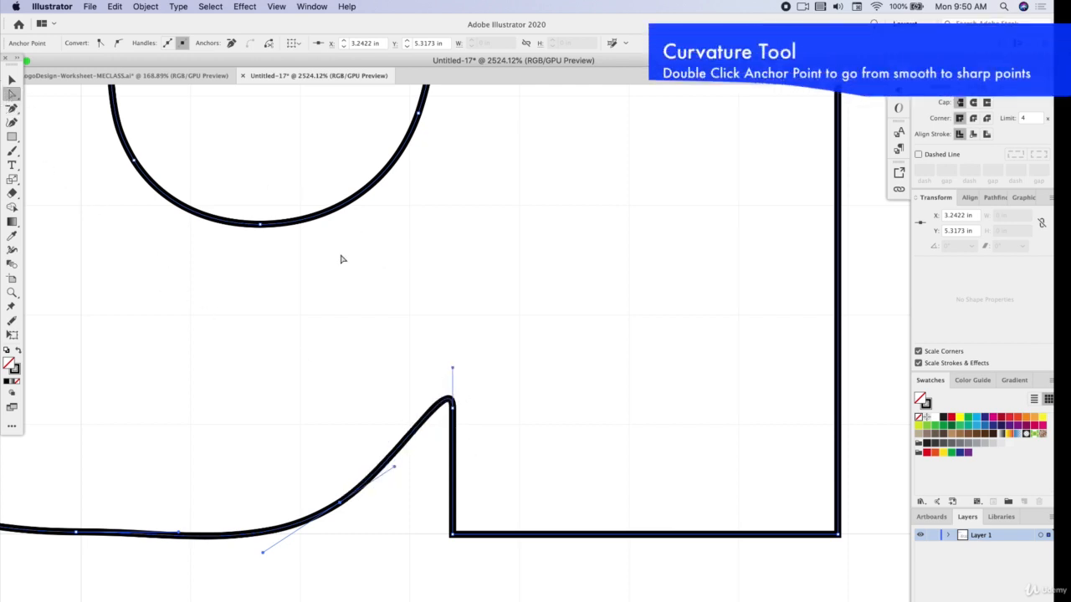
# Reposition the anchors on both sides of the u's notch with the Curvature tool and toggle the tip between sharp and smooth
pyautogui.hotkey('shift', '`')
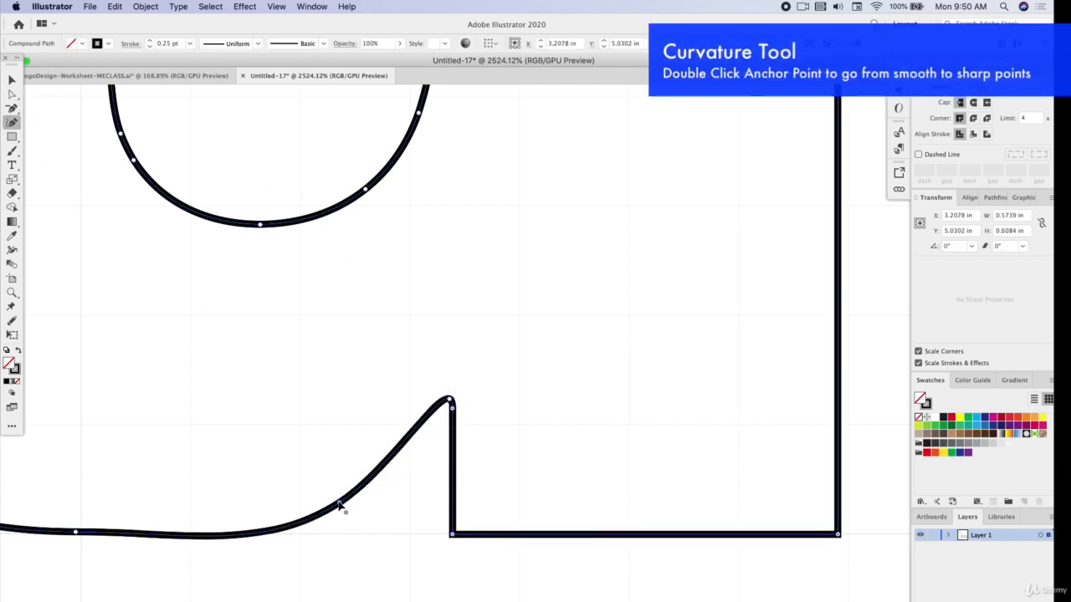
pyautogui.moveTo(339, 505); pyautogui.dragTo(346, 495)
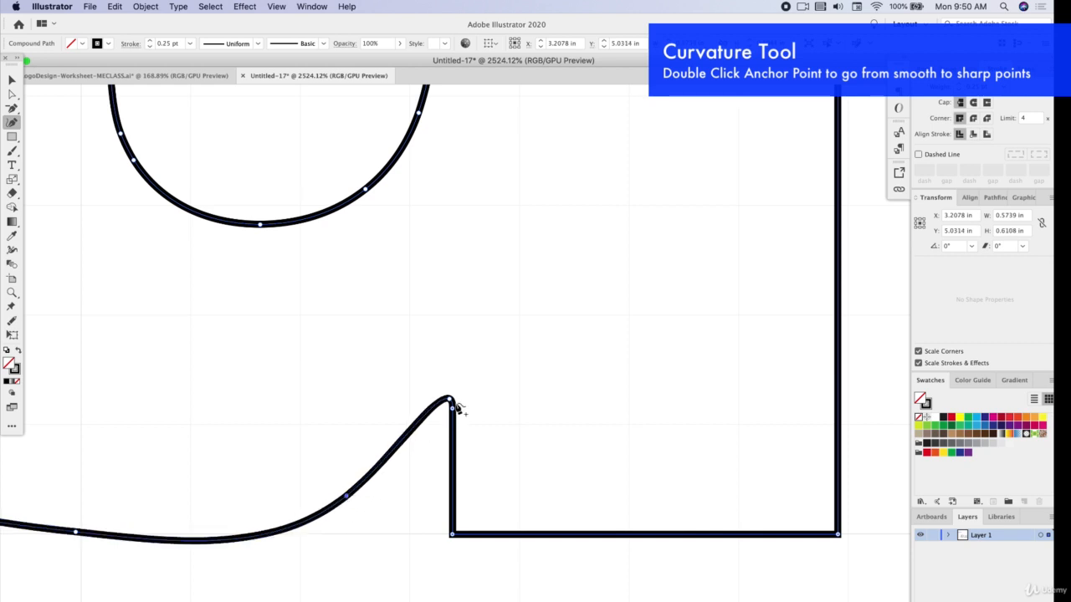
pyautogui.moveTo(453, 409); pyautogui.dragTo(452, 460)
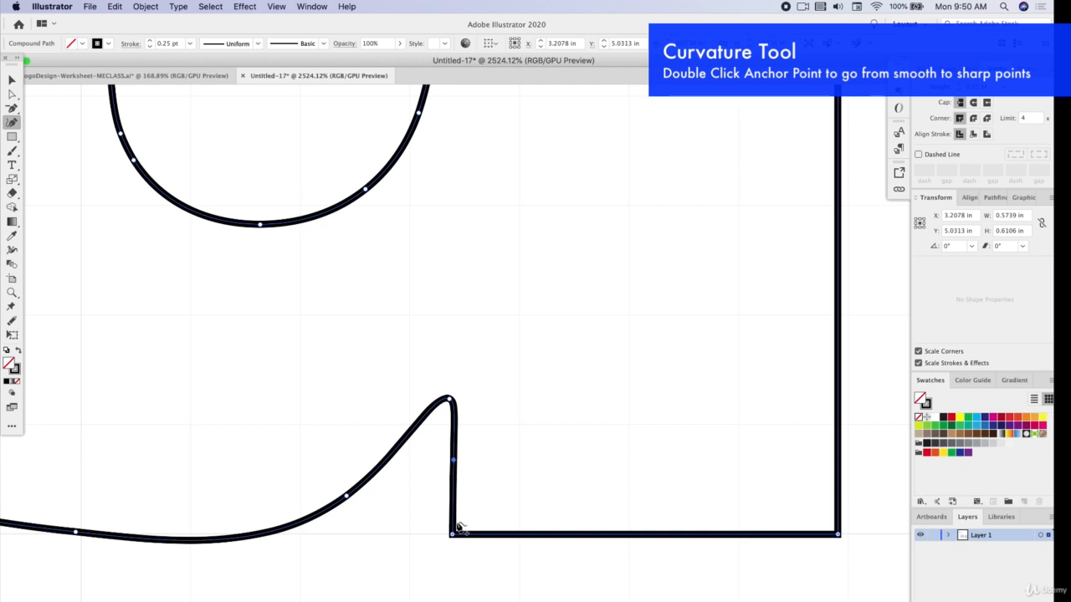
pyautogui.doubleClick(451, 401)
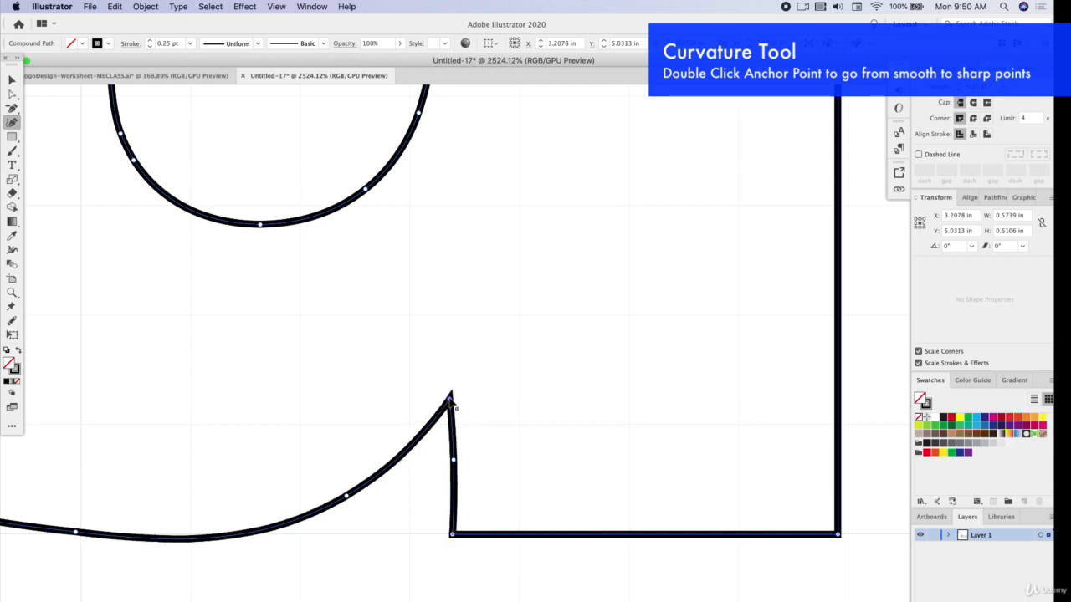
pyautogui.doubleClick(451, 400)
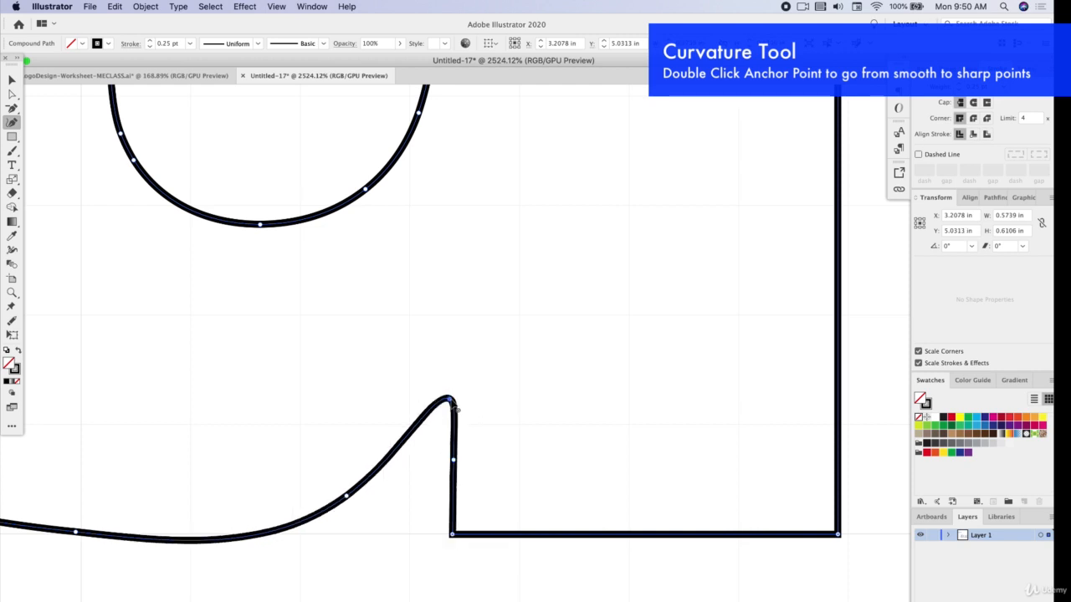
# Lower the u's notch tip, shift the neighbouring curve anchor towards it, and move the bowl's bottom anchor outward with the Curvature tool
pyautogui.moveTo(348, 499); pyautogui.dragTo(364, 495)
pyautogui.moveTo(450, 403); pyautogui.dragTo(450, 433)
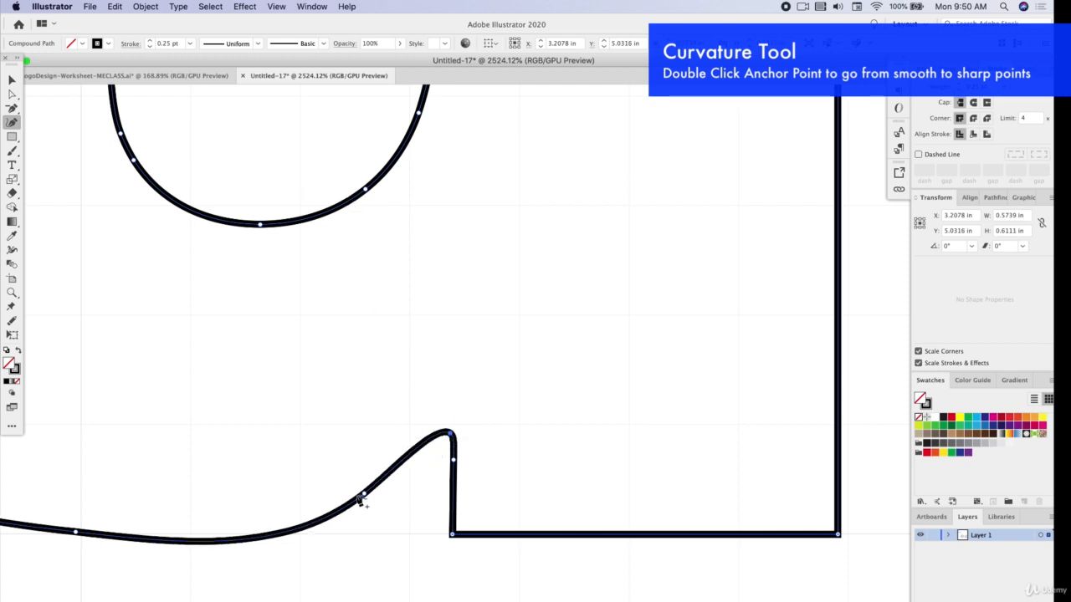
pyautogui.scroll(-5, 359, 497)
pyautogui.moveTo(256, 520); pyautogui.dragTo(244, 522)
pyautogui.click(246, 523)
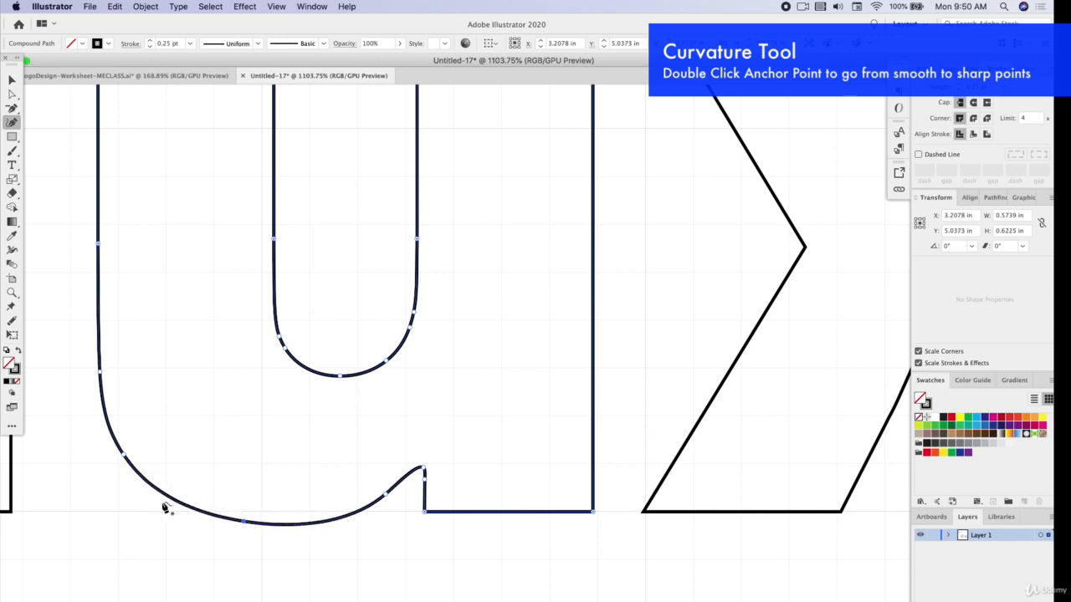
# Convert the tip of the u's notch to a sharp corner with the Curvature tool and deselect the letter
pyautogui.doubleClick(385, 494)
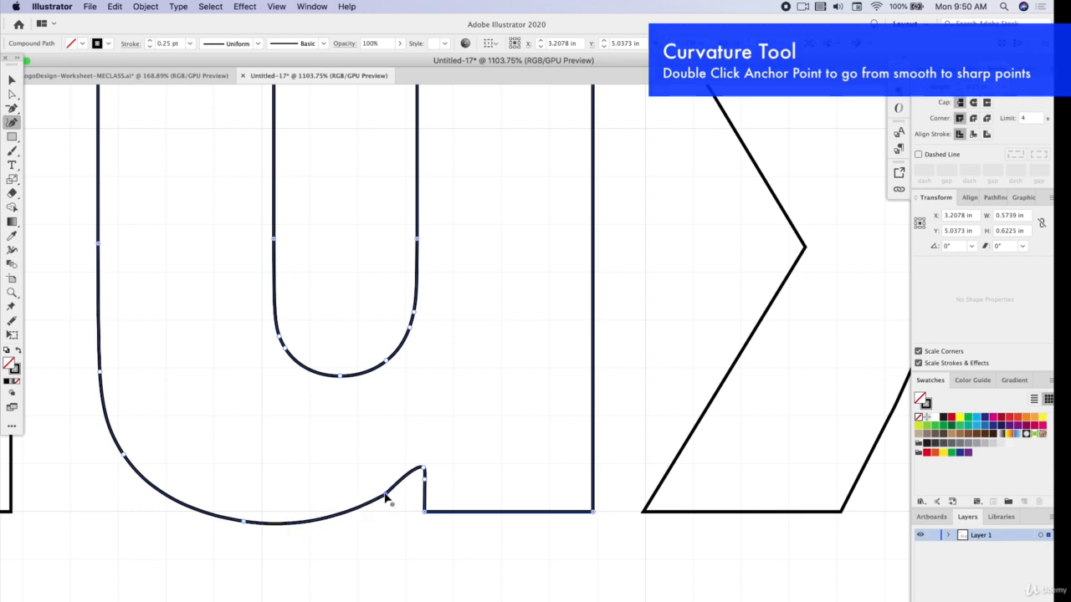
pyautogui.scroll(2, 390, 500)
pyautogui.scroll(-5, 477, 459)
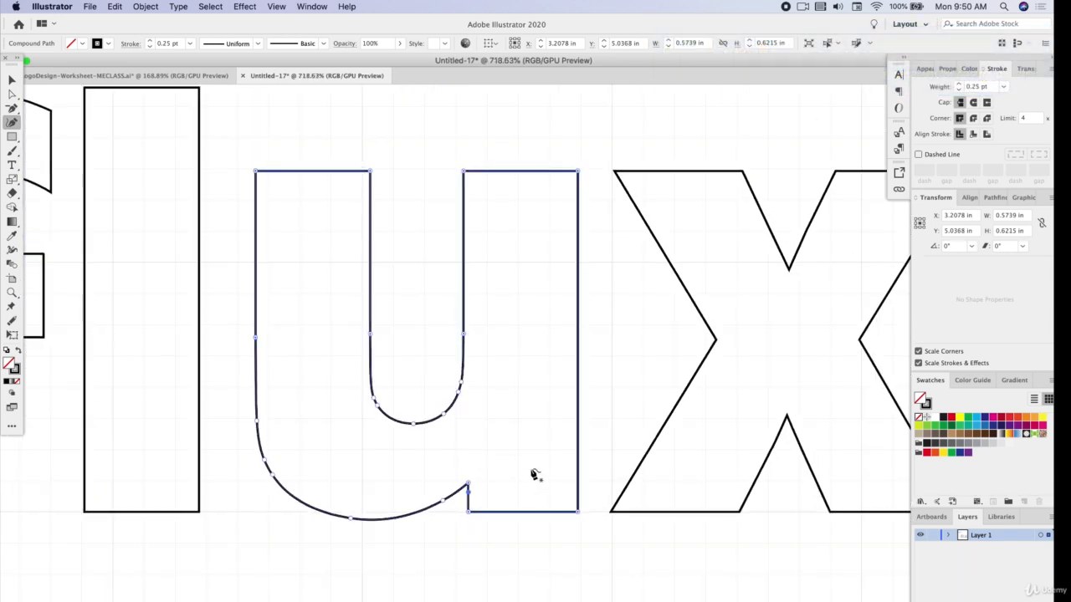
pyautogui.click(495, 540)
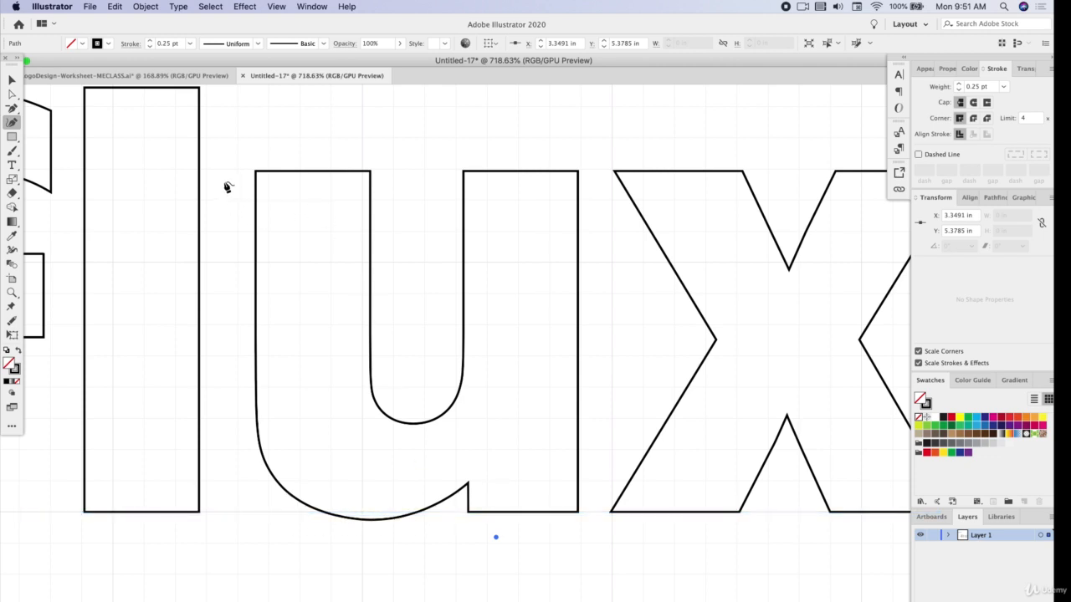
pyautogui.hscroll(-3, 318, 181)
pyautogui.press('v')
pyautogui.click(357, 397)
# Straighten the outer left side of the f above the crossbar by moving its curve anchors inward with the Curvature tool
pyautogui.hscroll(-2, 357, 397)
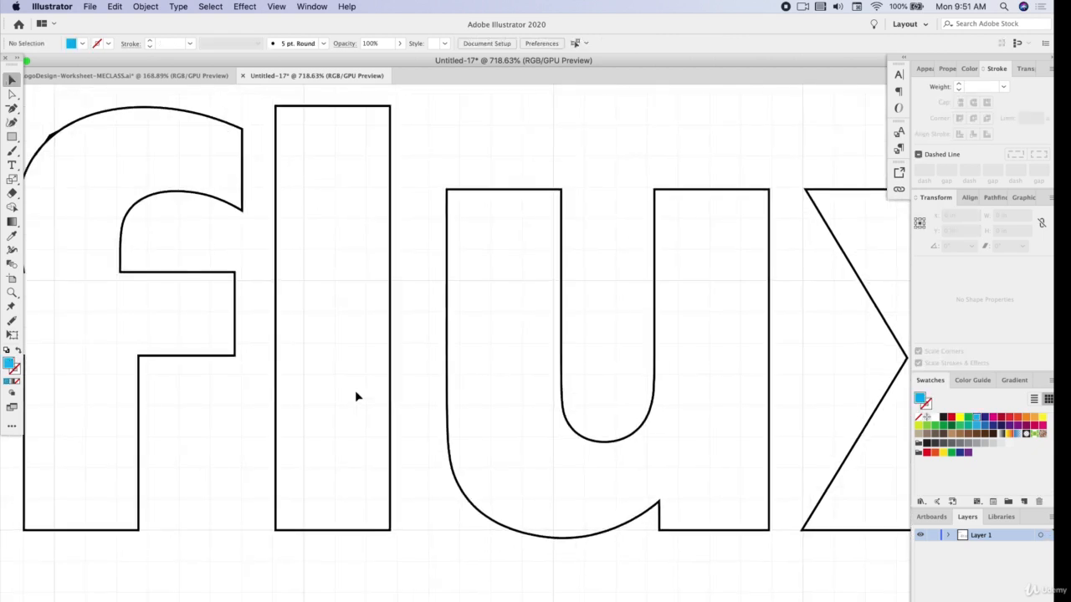
pyautogui.hscroll(-5, 355, 390)
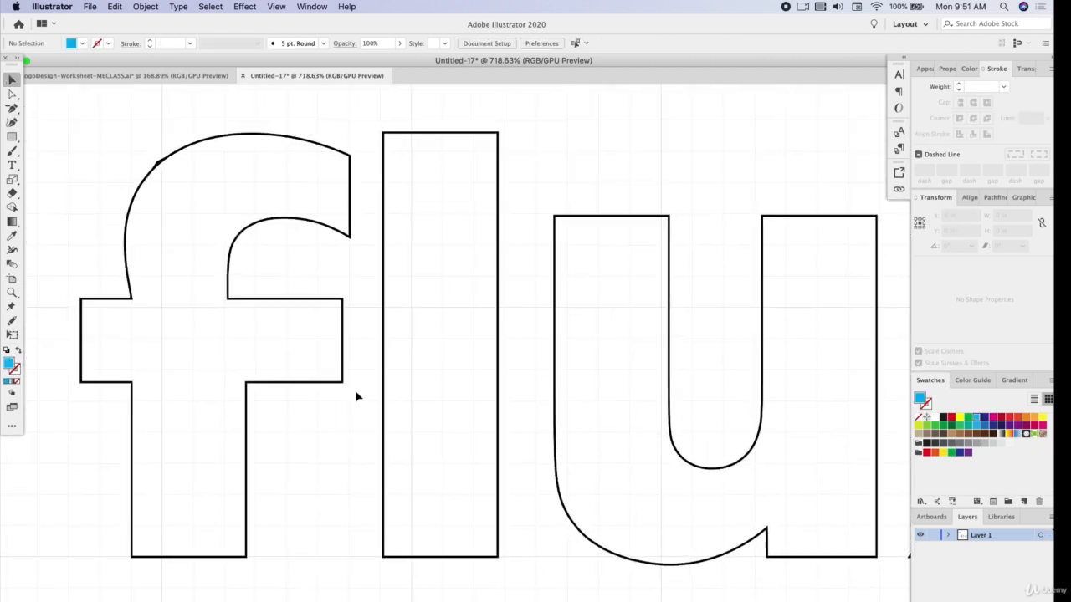
pyautogui.hscroll(-2, 355, 390)
pyautogui.scroll(2, 355, 390)
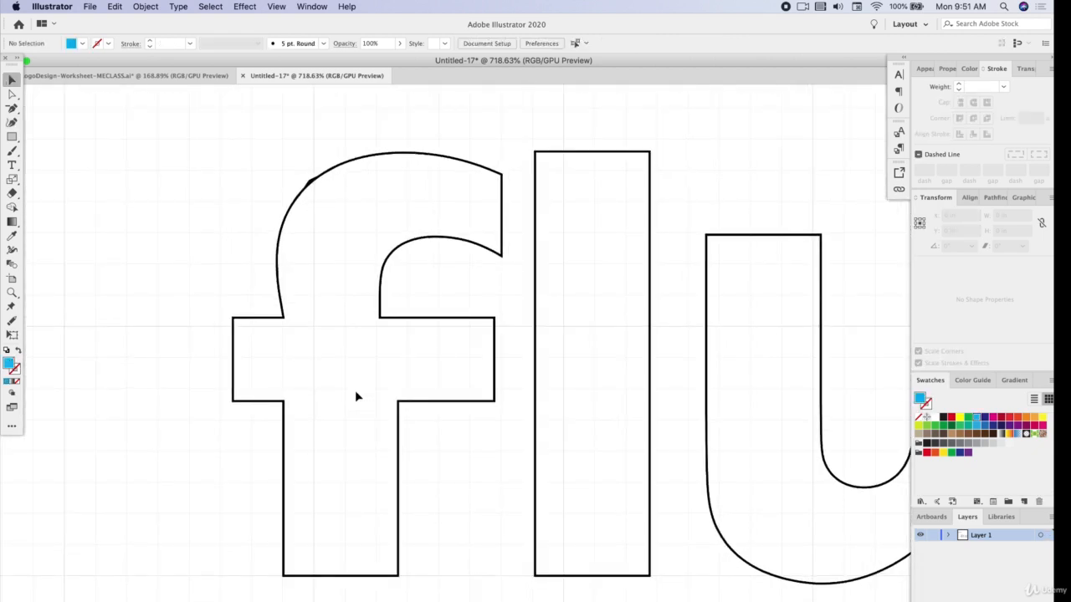
pyautogui.keyDown('alt'); pyautogui.scroll(5, 355, 390); pyautogui.keyUp('alt')
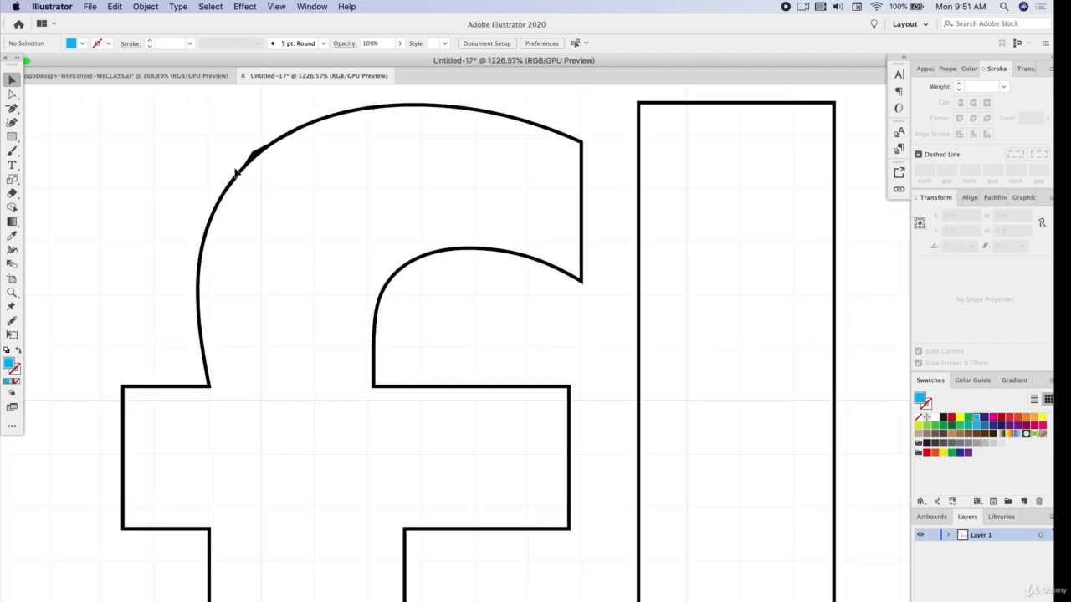
pyautogui.click(254, 154)
pyautogui.click(12, 94)
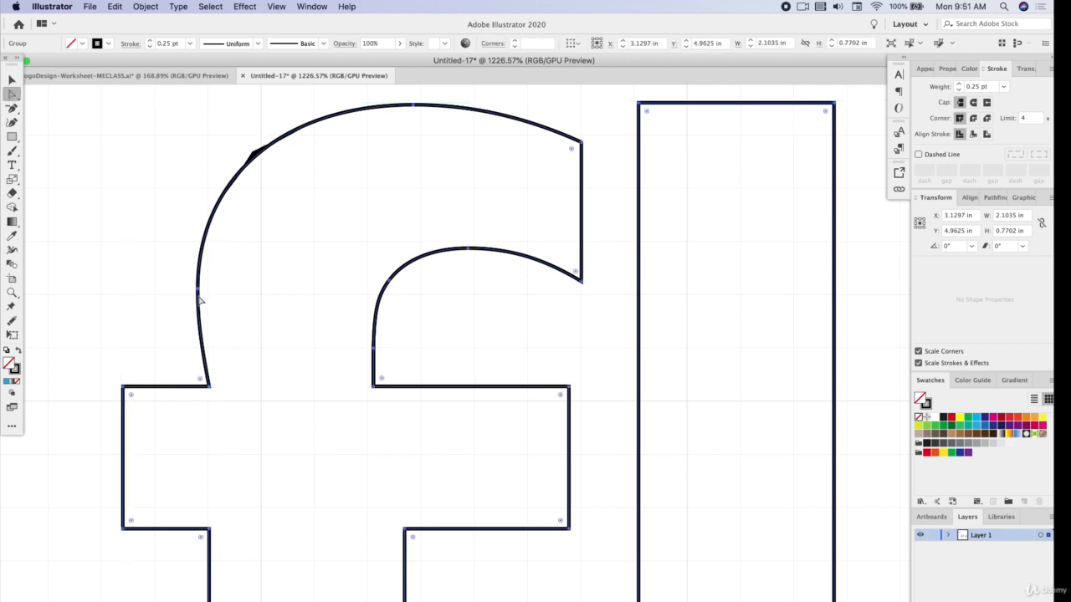
pyautogui.click(13, 124)
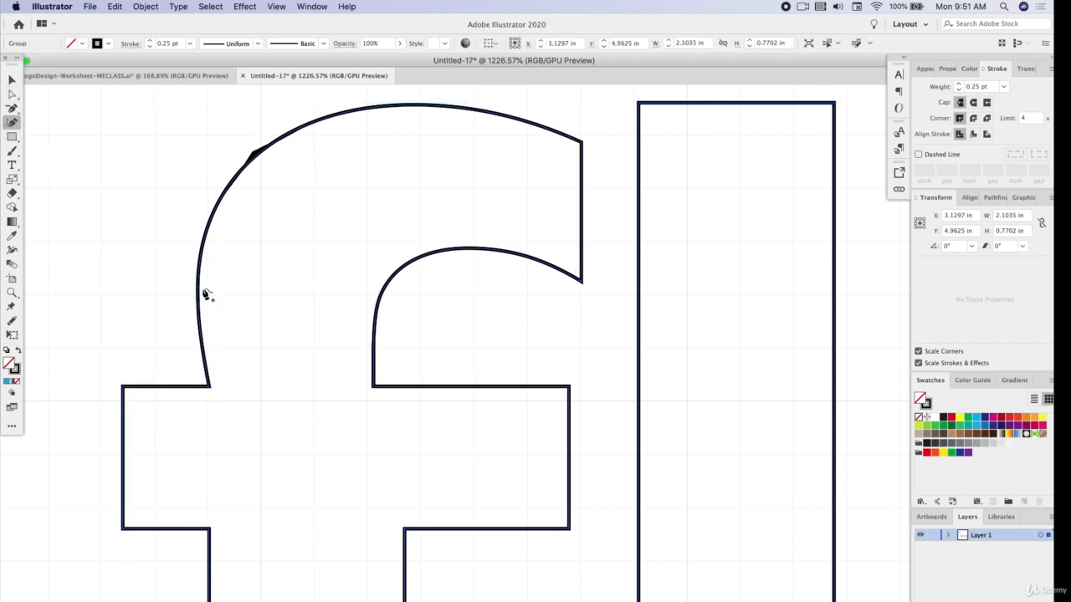
pyautogui.click(197, 288)
pyautogui.moveTo(198, 288); pyautogui.dragTo(207, 281)
pyautogui.moveTo(198, 312); pyautogui.dragTo(208, 316)
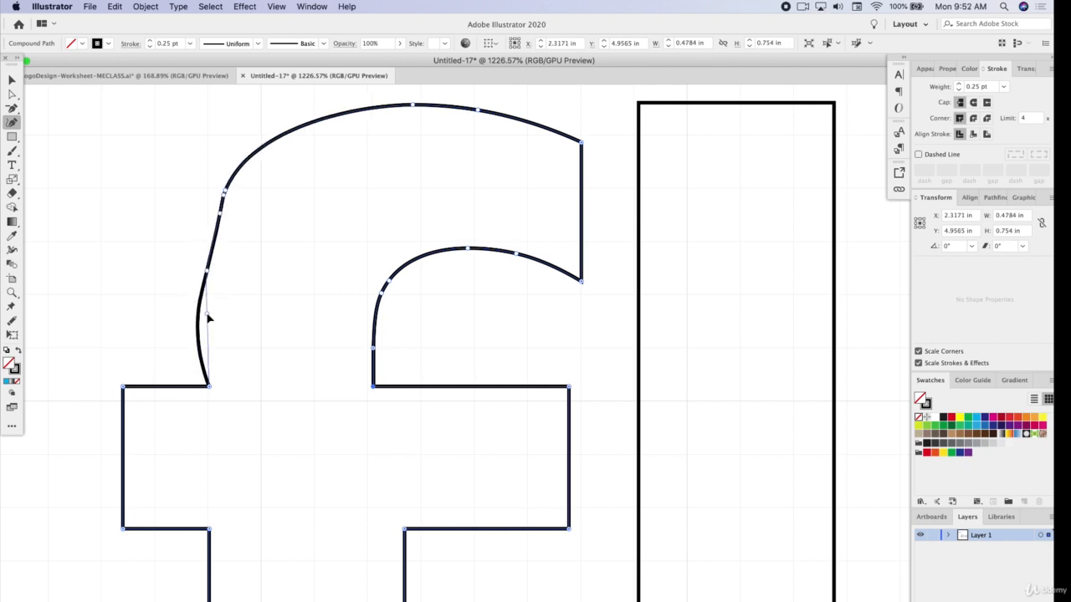
pyautogui.moveTo(207, 271); pyautogui.dragTo(208, 265)
pyautogui.moveTo(221, 214); pyautogui.dragTo(215, 212)
# Delete the surplus anchor on the f's outer shoulder and bow the segment outward with a new Curvature tool point
pyautogui.click(12, 108)
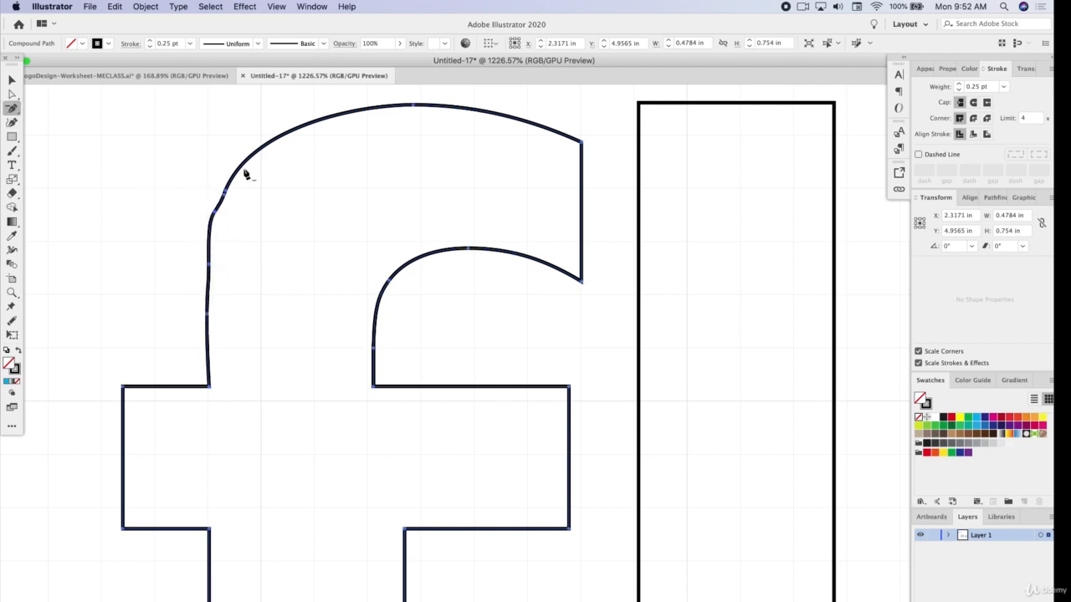
pyautogui.click(226, 200)
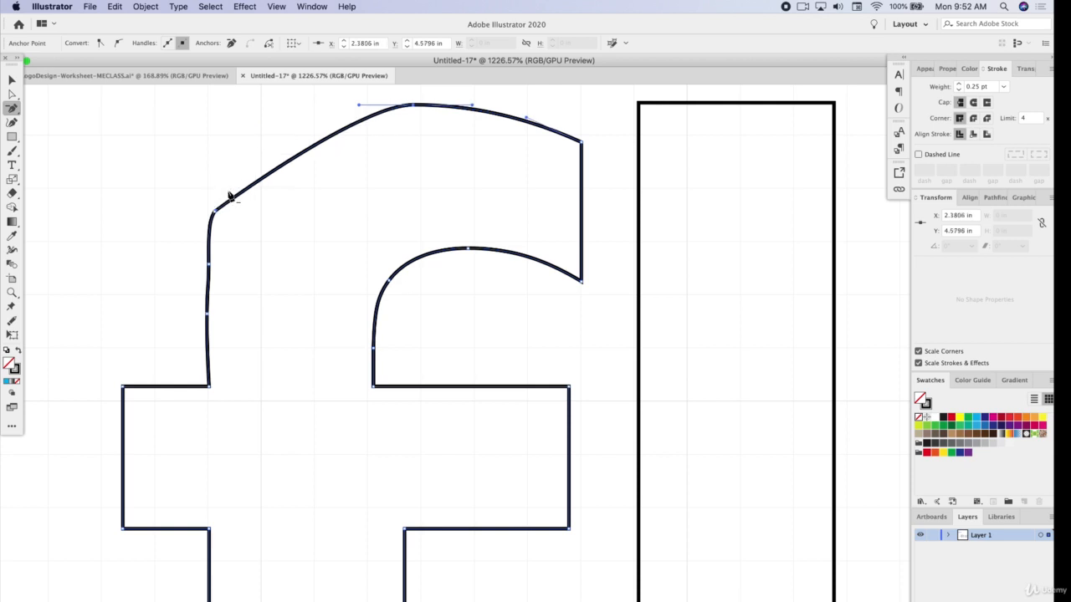
pyautogui.click(12, 123)
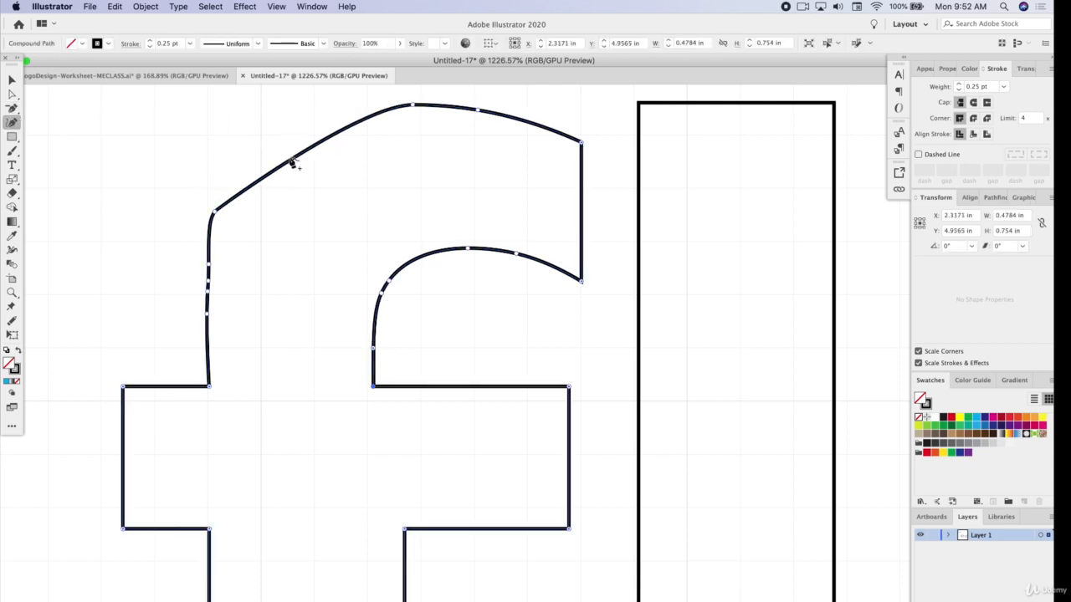
pyautogui.moveTo(292, 163); pyautogui.dragTo(265, 134)
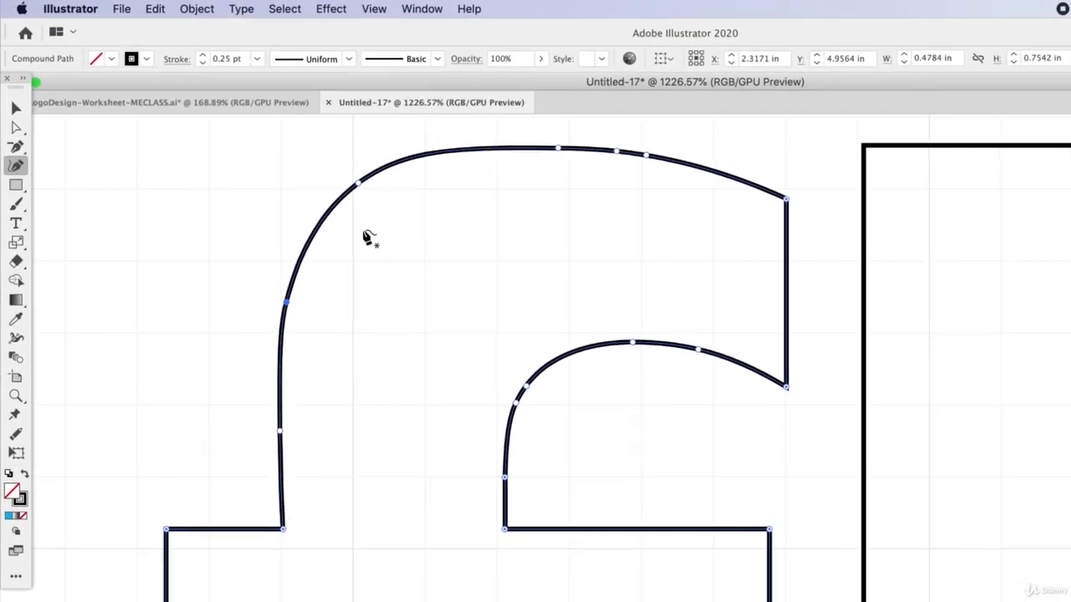
pyautogui.moveTo(358, 184); pyautogui.dragTo(356, 192)
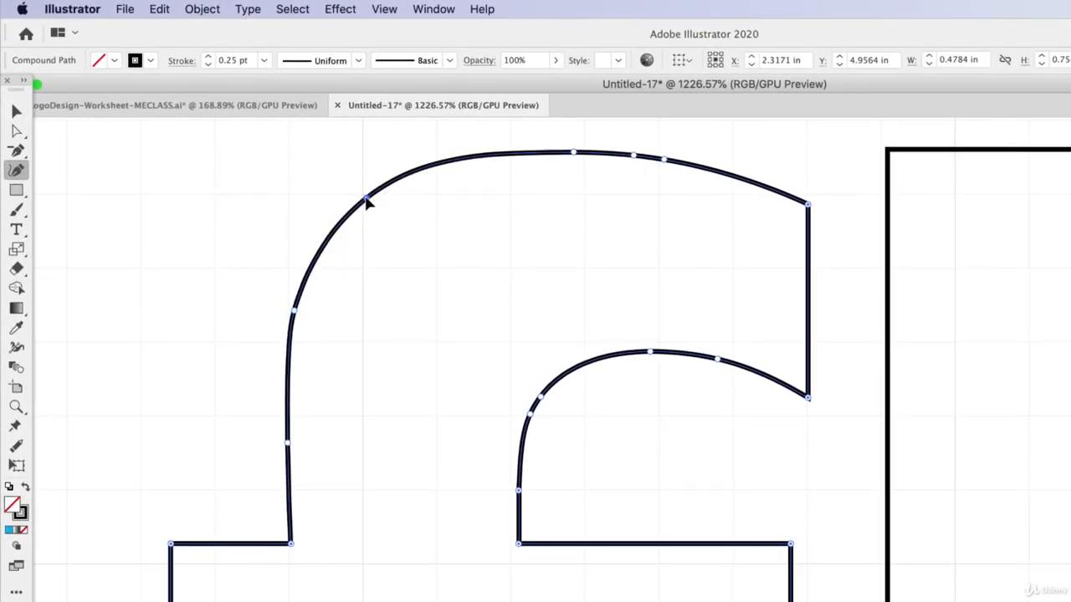
# Raise the anchor at the top of the f's arch and space the anchors towards the terminal further along the curve
pyautogui.moveTo(576, 153); pyautogui.dragTo(635, 152)
pyautogui.press('super+z')
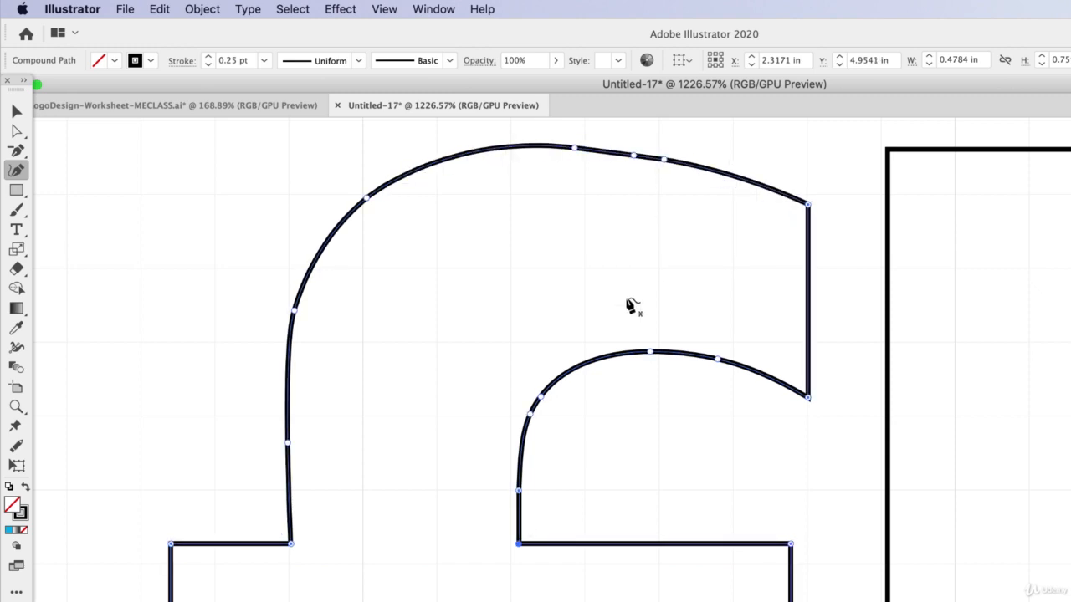
pyautogui.scroll(1, 608, 368)
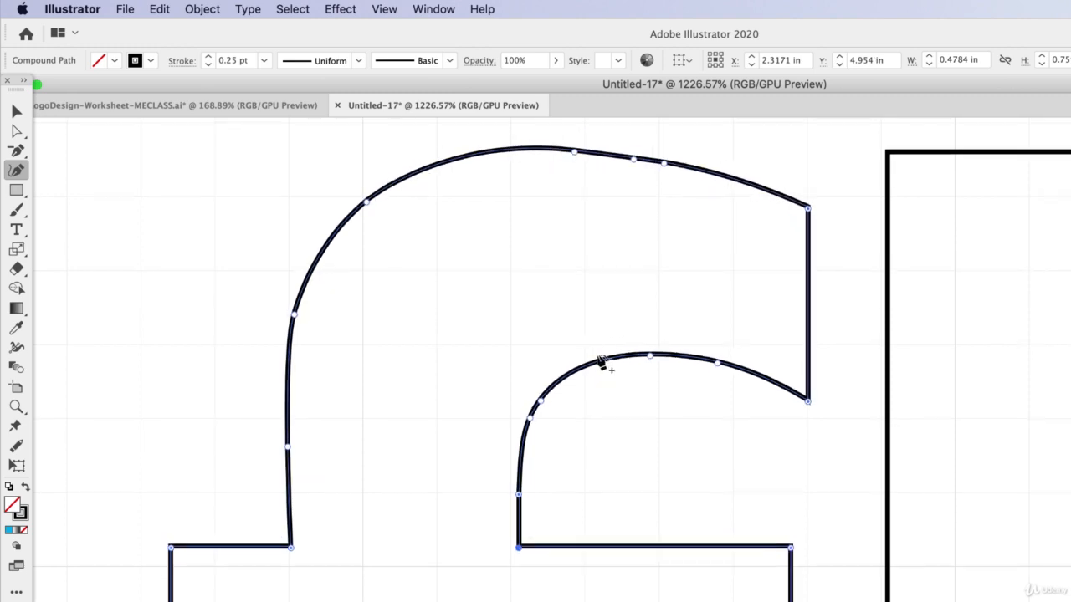
pyautogui.moveTo(665, 170); pyautogui.dragTo(708, 181)
pyautogui.click(645, 164)
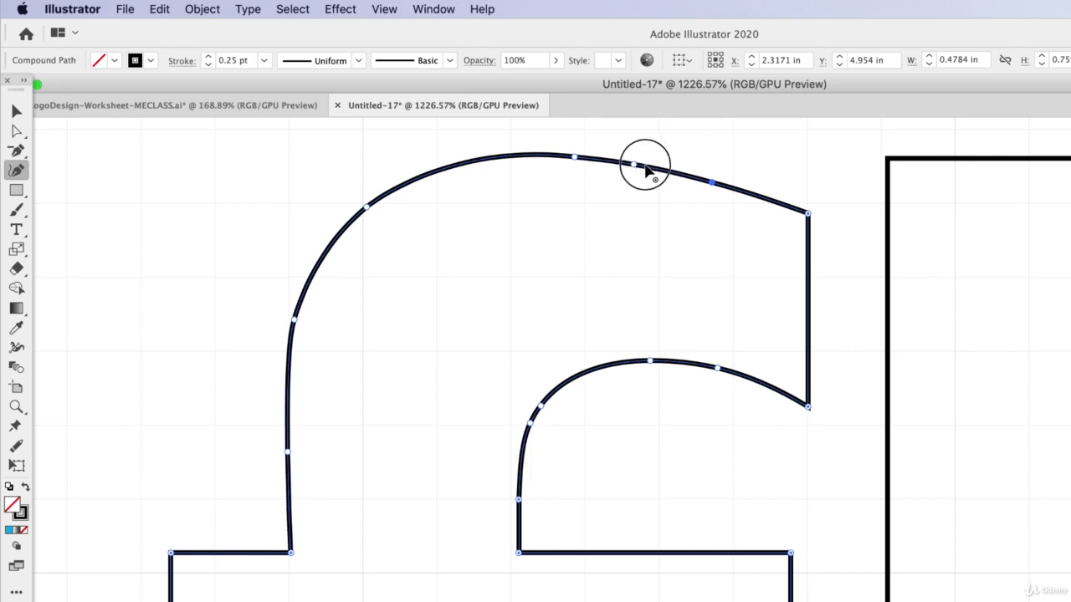
pyautogui.moveTo(645, 165); pyautogui.dragTo(650, 166)
pyautogui.moveTo(712, 182); pyautogui.dragTo(725, 180)
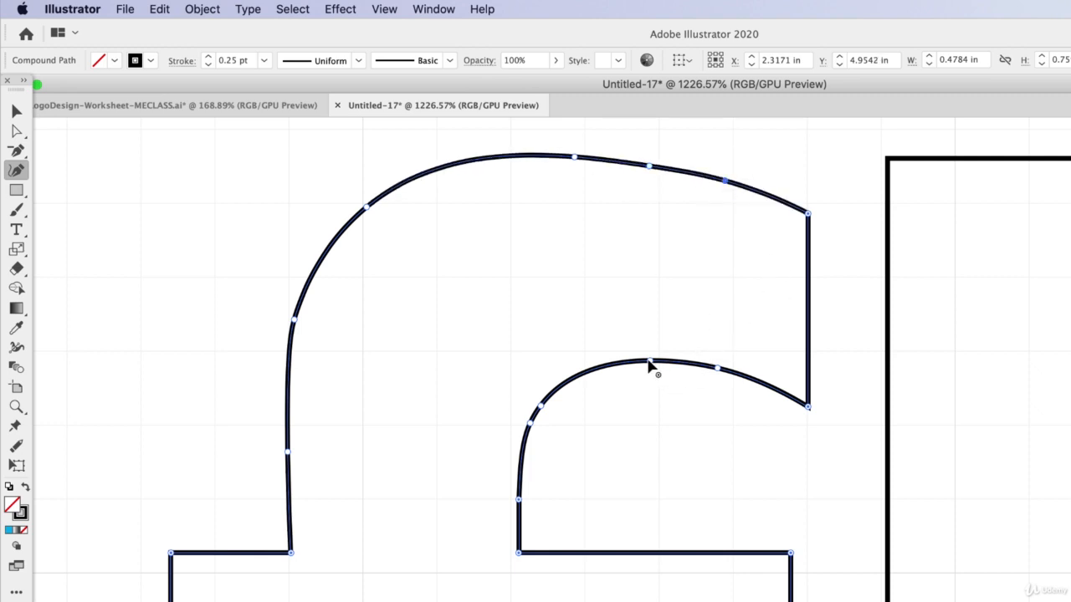
# Smooth the f's inner curve by repositioning its anchors and converting the corner point where it meets the stem to a curve
pyautogui.moveTo(650, 366); pyautogui.dragTo(650, 360)
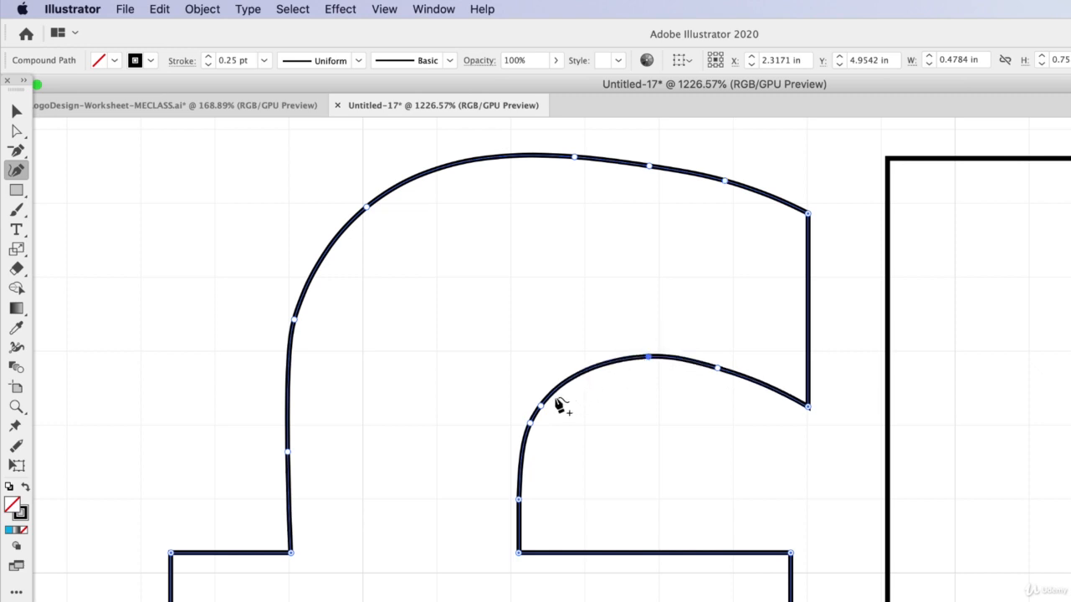
pyautogui.moveTo(540, 405); pyautogui.dragTo(524, 424)
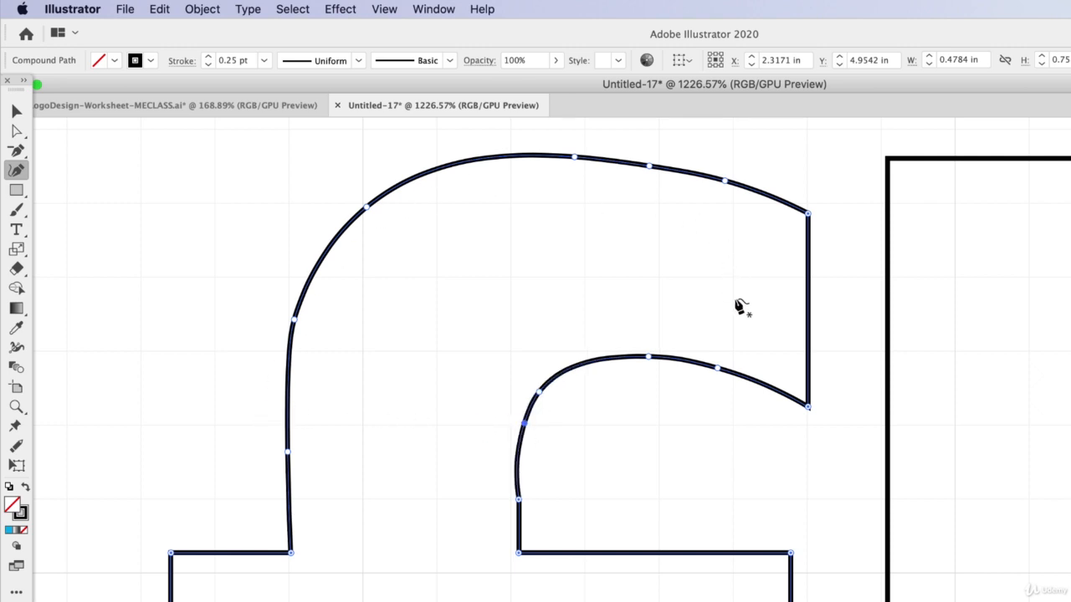
pyautogui.moveTo(525, 425); pyautogui.dragTo(530, 429)
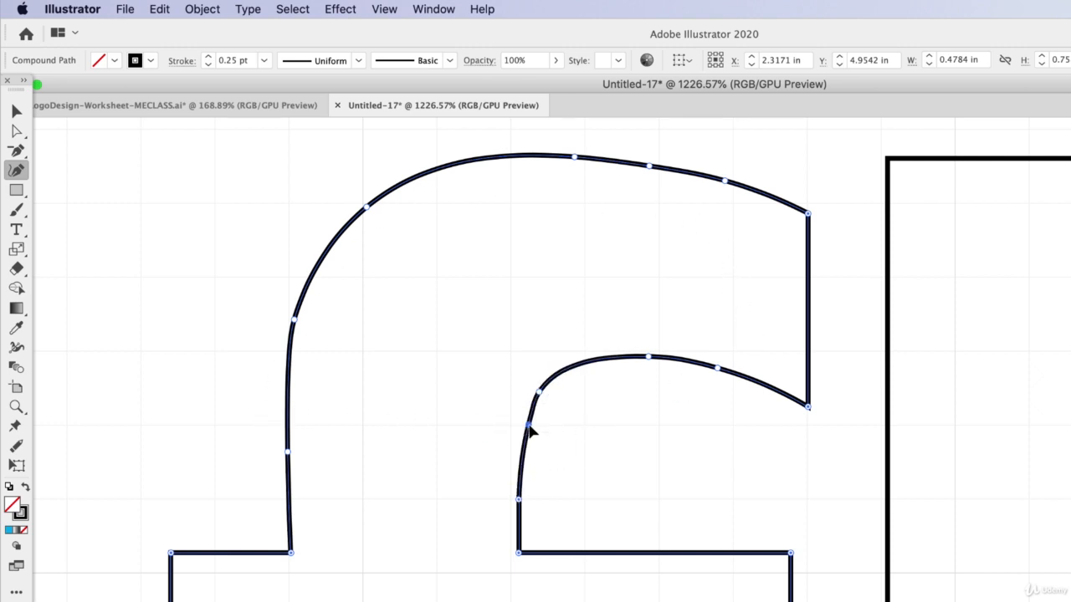
pyautogui.moveTo(539, 393); pyautogui.dragTo(558, 369)
pyautogui.moveTo(648, 357); pyautogui.dragTo(650, 350)
pyautogui.moveTo(718, 368); pyautogui.dragTo(720, 366)
pyautogui.doubleClick(519, 500)
pyautogui.moveTo(529, 425); pyautogui.dragTo(525, 423)
# Move the inner corner where the f's stem meets the crossbar to the right and toggle Smart Guides
pyautogui.scroll(3, 631, 574)
pyautogui.scroll(3, 630, 574)
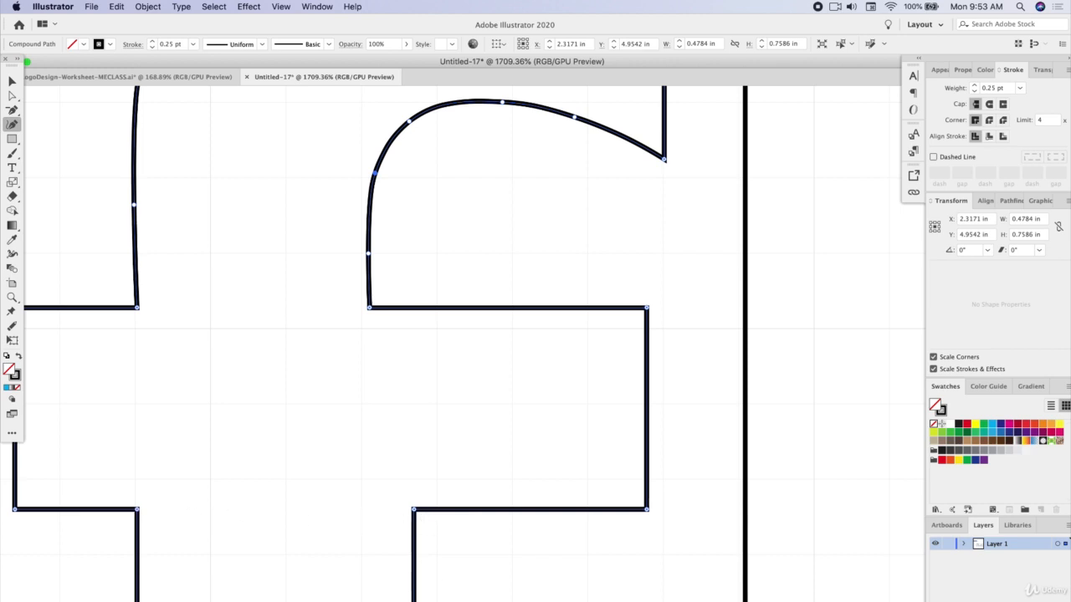
pyautogui.scroll(-4, 416, 549)
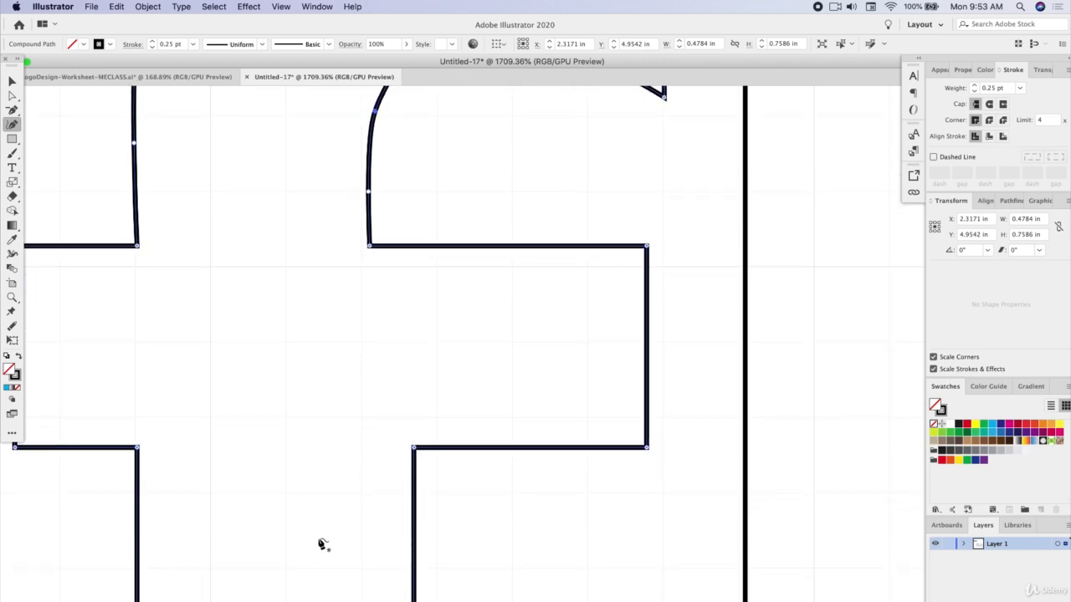
pyautogui.scroll(5, 377, 351)
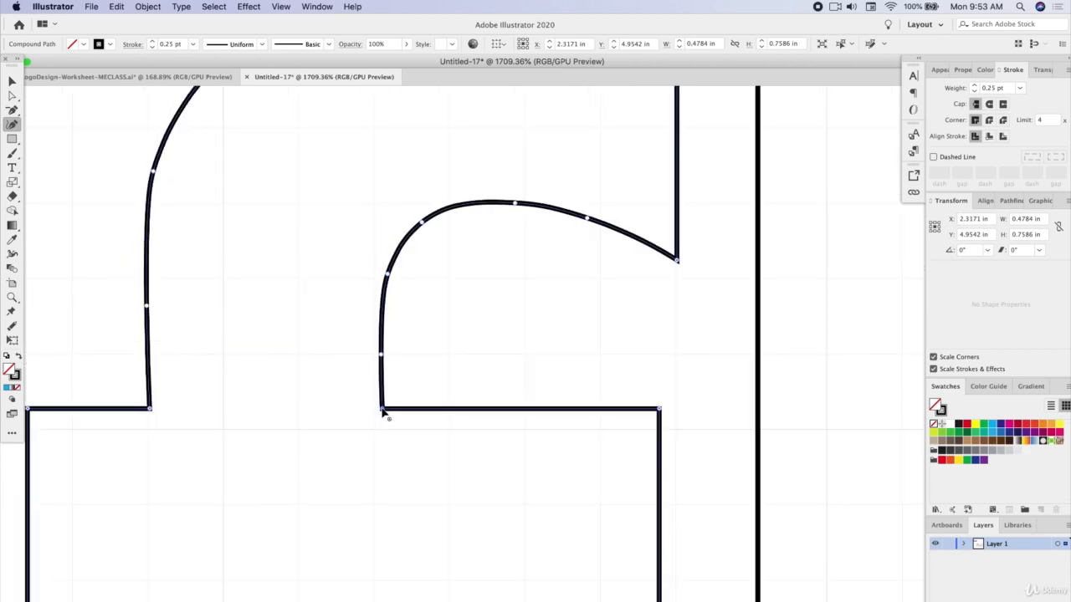
pyautogui.moveTo(383, 412); pyautogui.dragTo(425, 412)
pyautogui.click(281, 6)
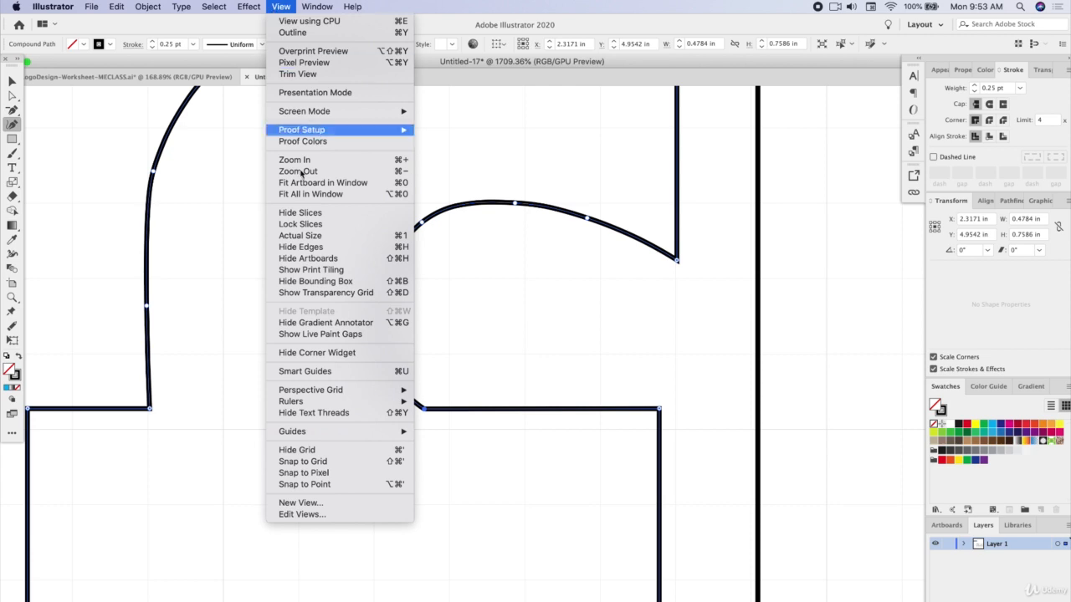
pyautogui.click(314, 373)
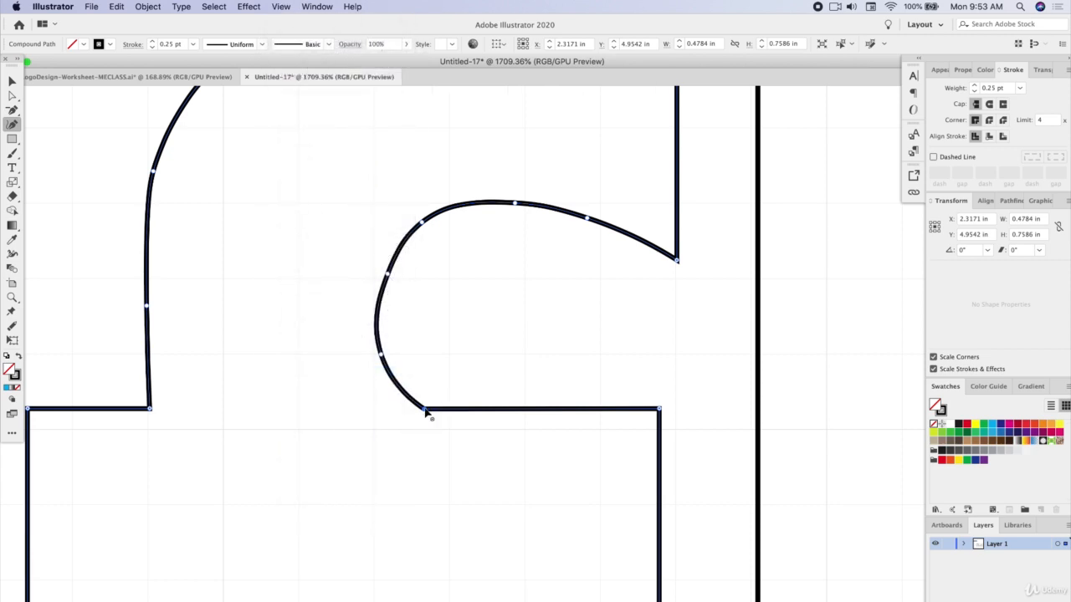
pyautogui.moveTo(425, 410)
pyautogui.mouseDown()
pyautogui.moveTo(407, 411)
pyautogui.moveTo(426, 411)
pyautogui.mouseUp()
# Shift the anchors of the f's inner curve to the right in line with the moved crossbar corner
pyautogui.moveTo(381, 351); pyautogui.dragTo(410, 351)
pyautogui.moveTo(388, 275); pyautogui.dragTo(411, 272)
pyautogui.moveTo(422, 222); pyautogui.dragTo(444, 228)
pyautogui.moveTo(515, 203); pyautogui.dragTo(524, 203)
pyautogui.moveTo(412, 275); pyautogui.dragTo(417, 274)
pyautogui.moveTo(409, 351); pyautogui.dragTo(423, 352)
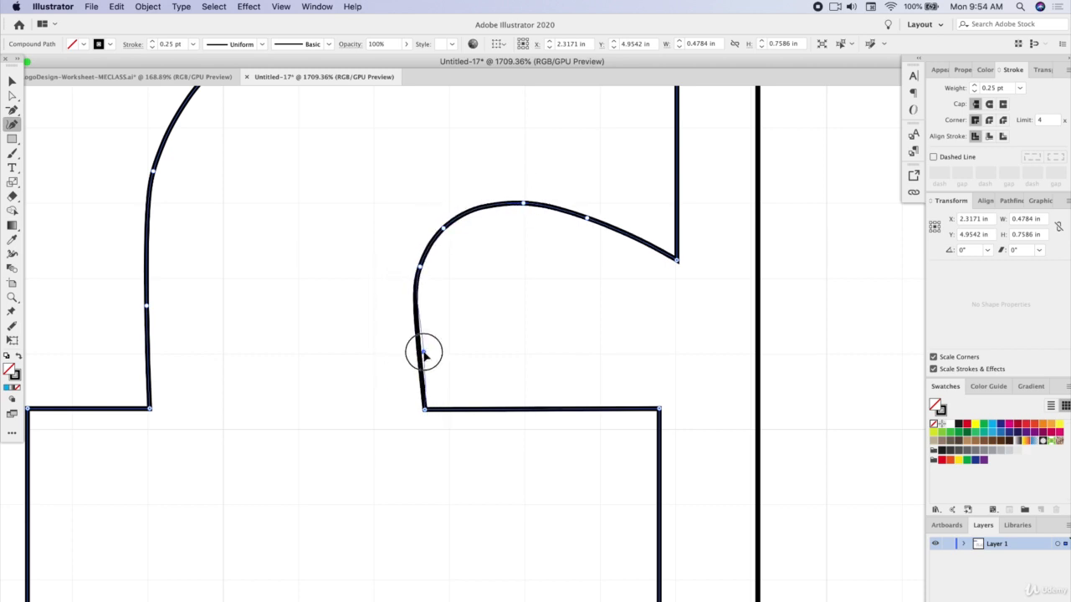
# Fine-tune the f's crossbar corner and the upper-left anchors of its inner curve into a vertical side with a round bend
pyautogui.moveTo(425, 410); pyautogui.dragTo(419, 409)
pyautogui.moveTo(418, 272); pyautogui.dragTo(425, 268)
pyautogui.moveTo(445, 229); pyautogui.dragTo(458, 217)
pyautogui.press('Escape')
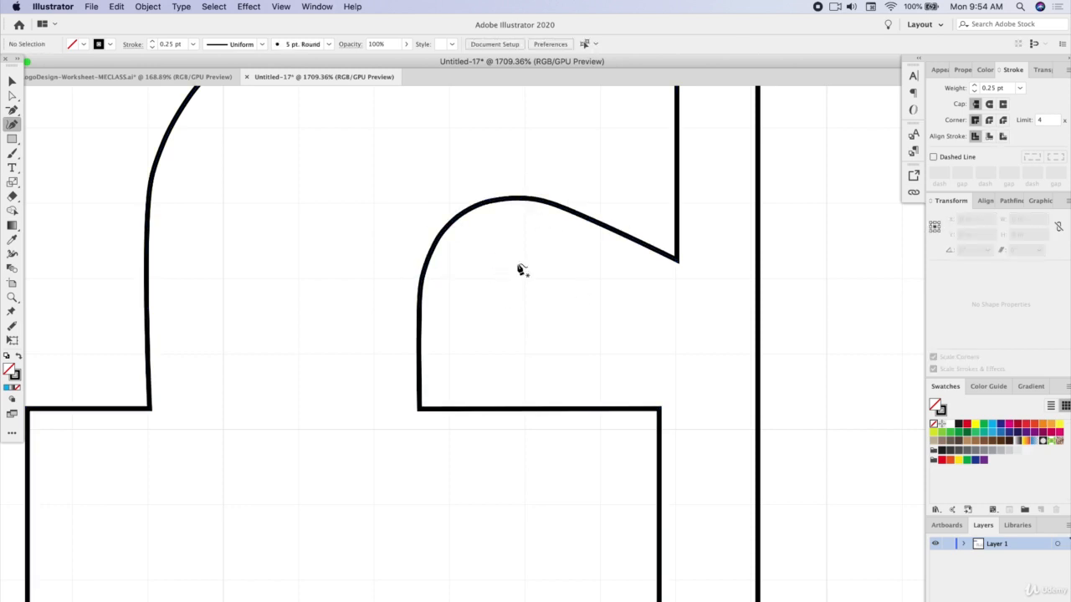
pyautogui.scroll(-5, 548, 321)
pyautogui.scroll(7, 394, 298)
pyautogui.click(353, 292)
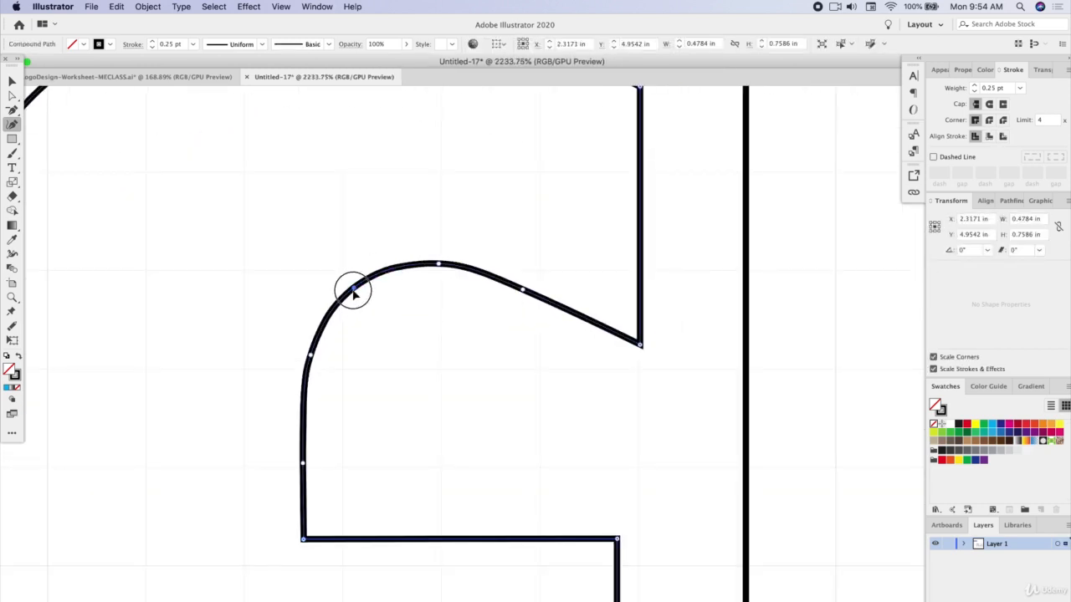
# Select all the flux letters and turn the outlines into a black fill with no stroke
pyautogui.scroll(-4, 373, 293)
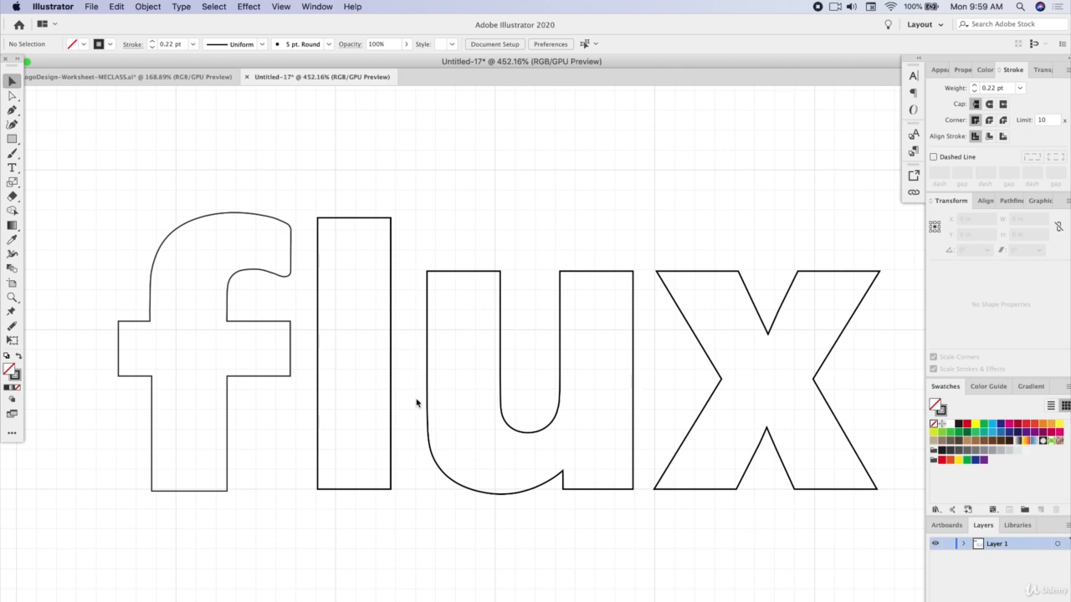
pyautogui.moveTo(172, 154); pyautogui.dragTo(827, 471)
pyautogui.click(17, 379)
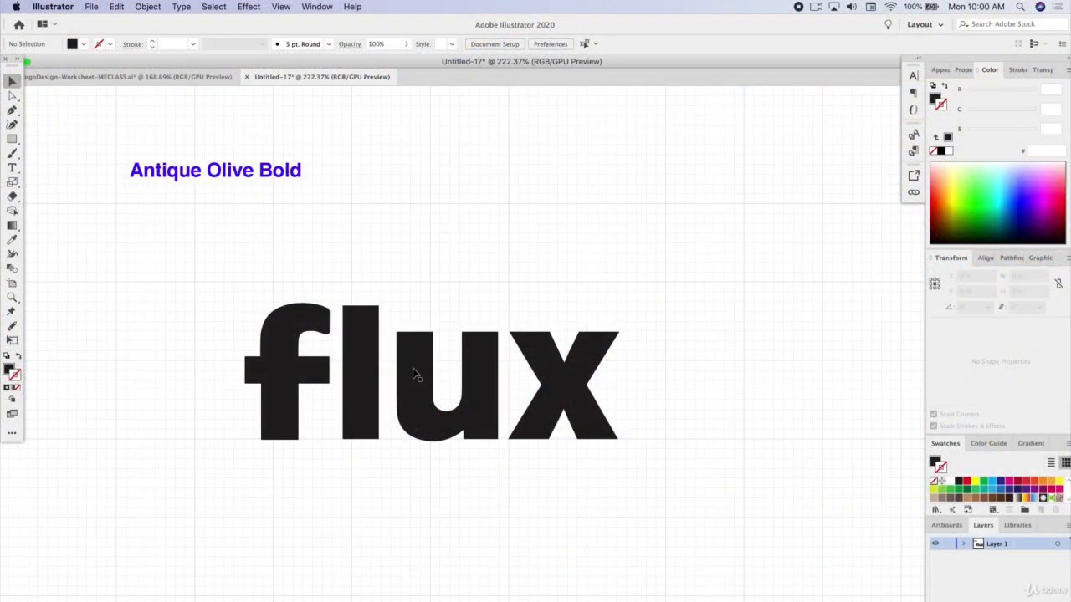
# Try to round the letter corners with the live corner widget at the x's upper-right tip, and deselect the lettering
pyautogui.moveTo(201, 270); pyautogui.dragTo(677, 484)
pyautogui.click(12, 98)
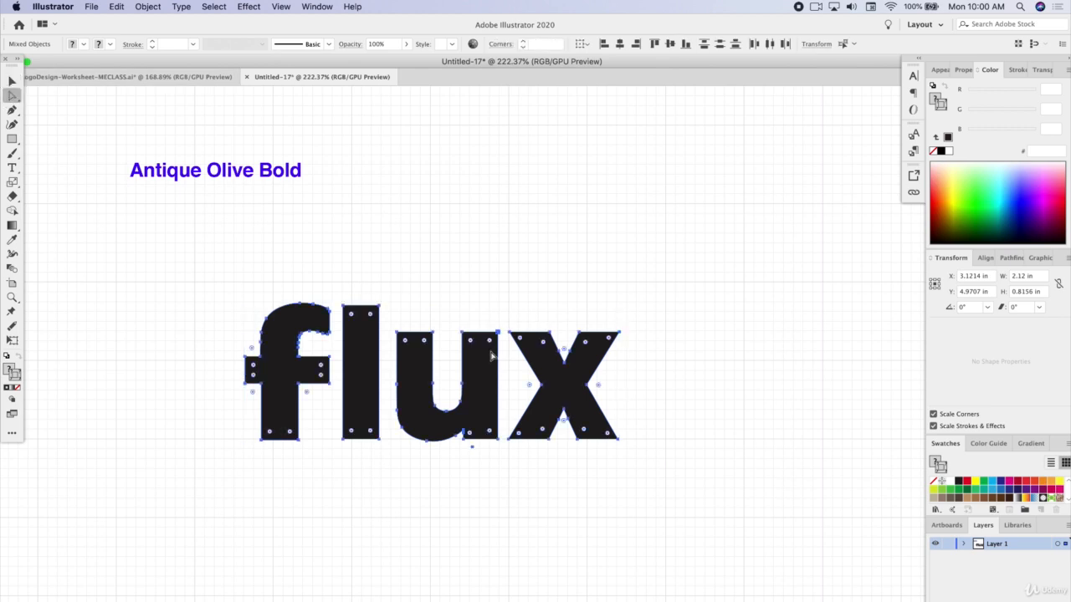
pyautogui.scroll(5, 578, 392)
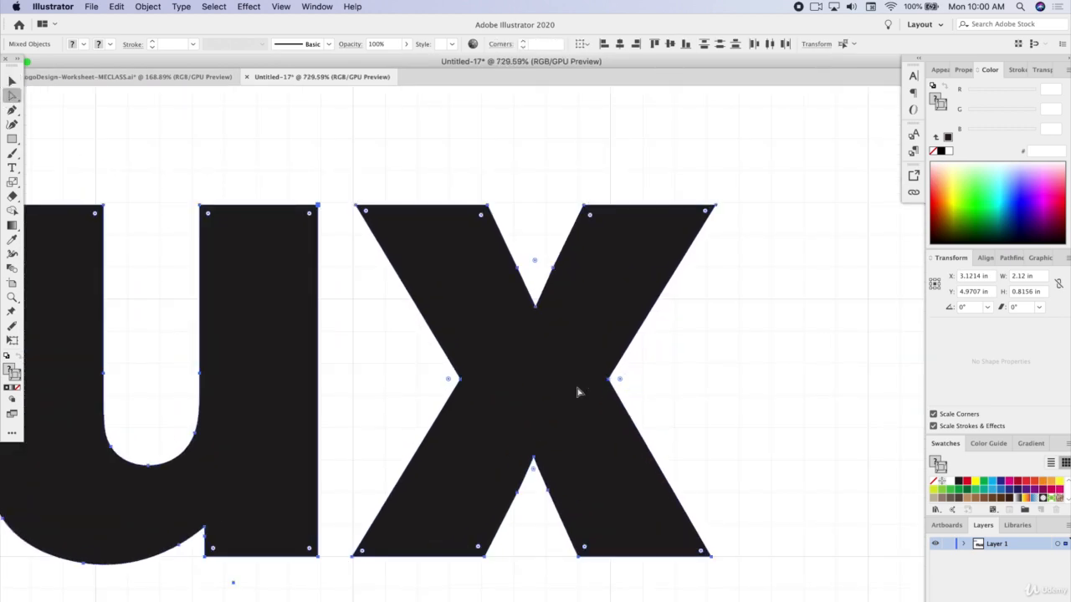
pyautogui.hscroll(3, 578, 391)
pyautogui.scroll(3, 502, 299)
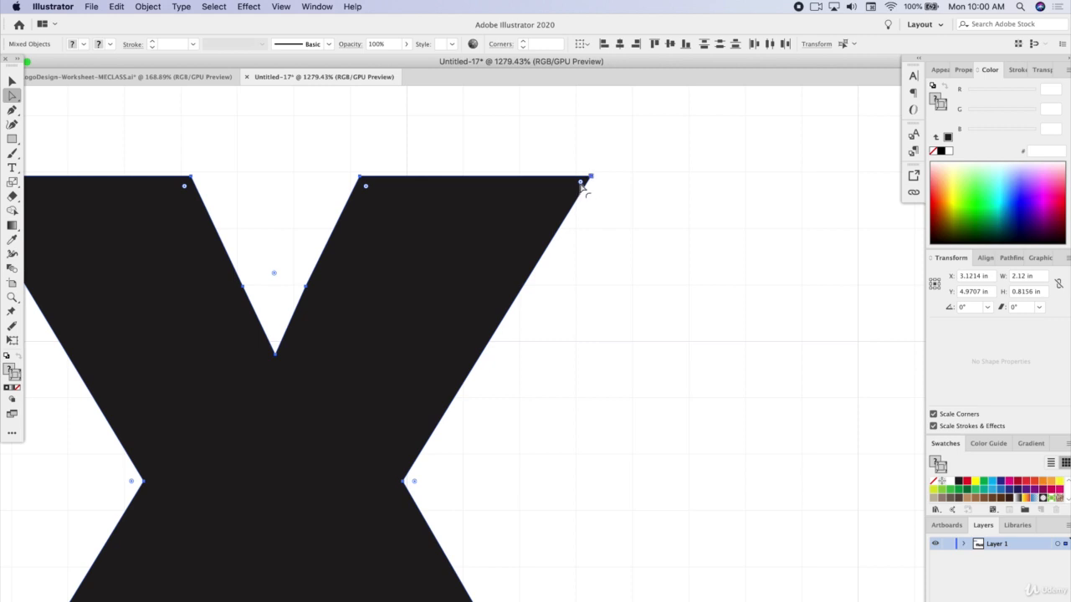
pyautogui.moveTo(580, 182)
pyautogui.mouseDown()
pyautogui.moveTo(562, 195)
pyautogui.moveTo(578, 184)
pyautogui.mouseUp()
pyautogui.moveTo(577, 183); pyautogui.dragTo(568, 199)
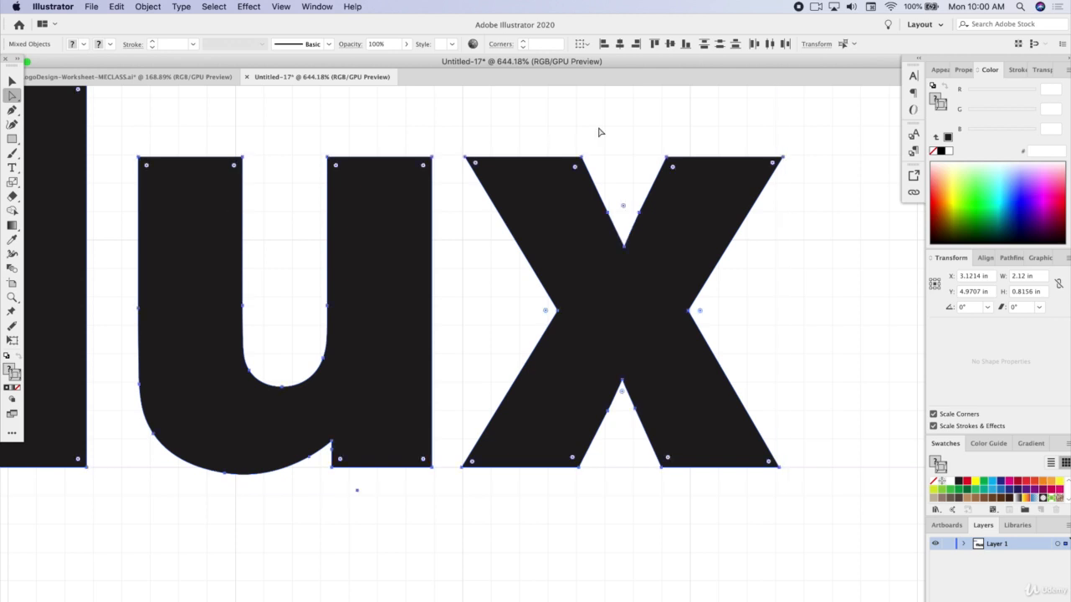
pyautogui.scroll(-4, 619, 176)
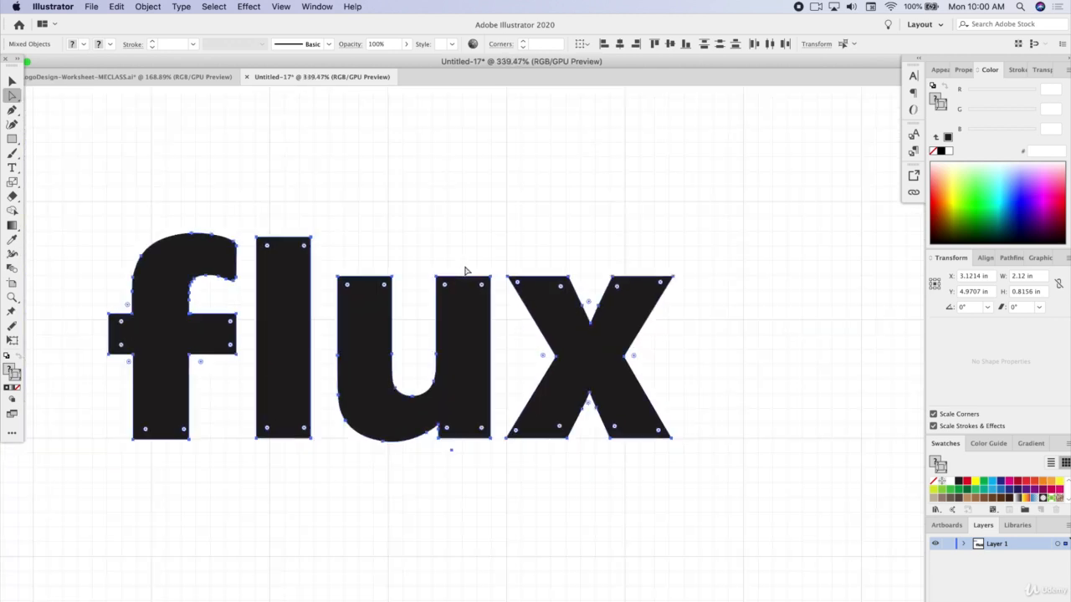
pyautogui.click(403, 205)
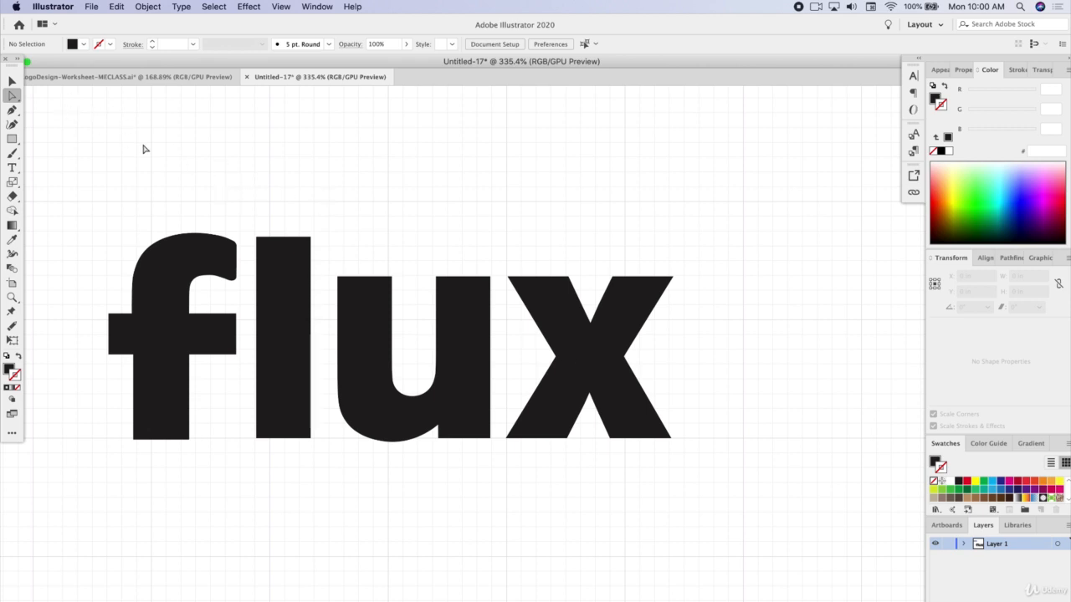
# Ungroup the l, u and x so each letter can be selected on its own
pyautogui.click(15, 82)
pyautogui.click(621, 321)
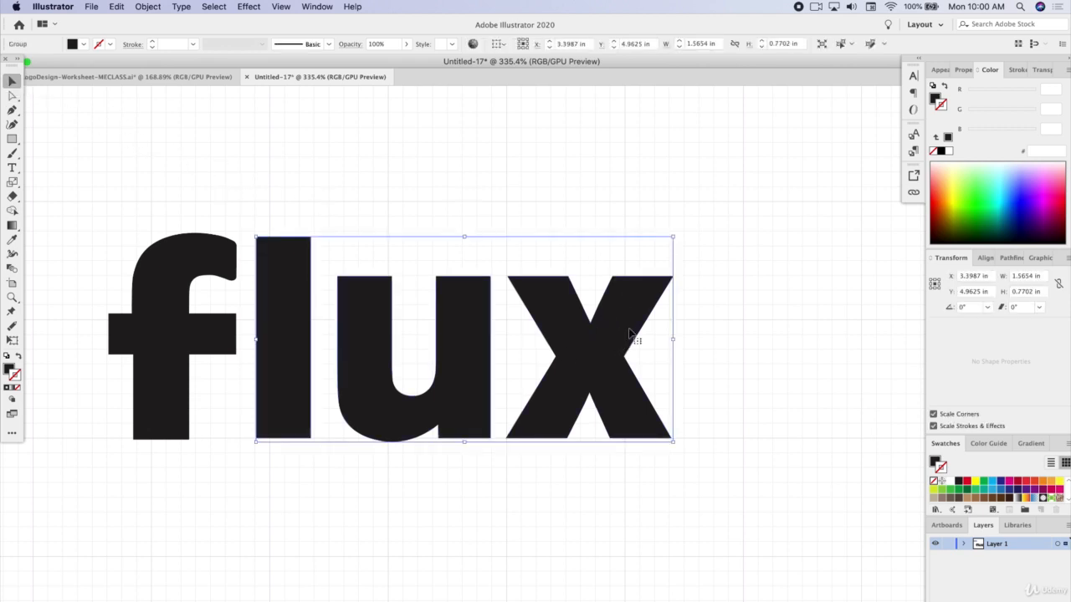
pyautogui.rightClick(641, 333)
pyautogui.click(670, 431)
pyautogui.click(614, 306)
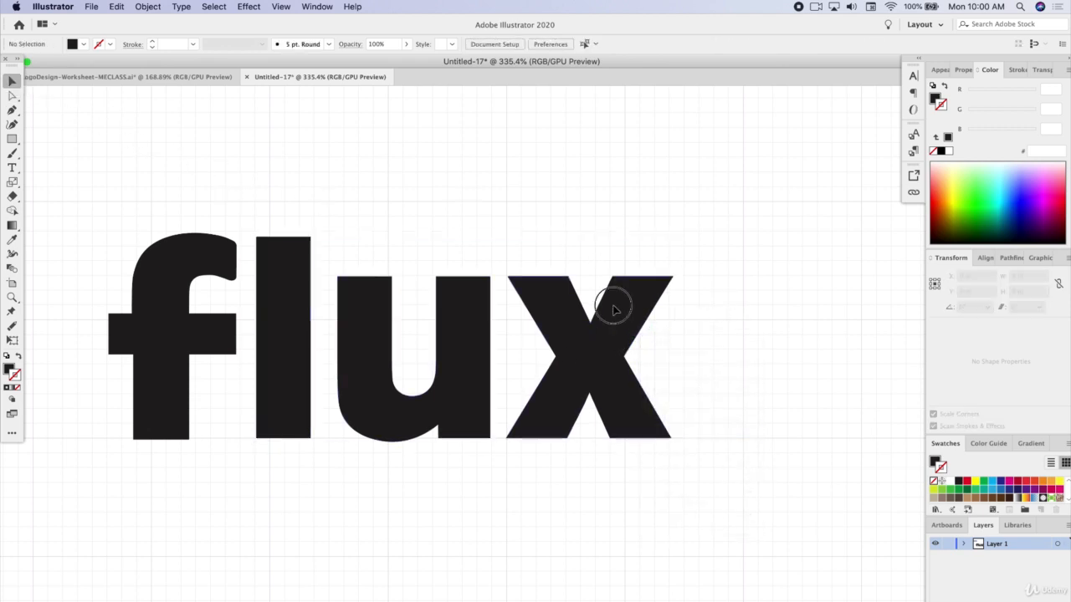
# Round all corners of the x with its live corner widget to 0.01 in and deselect it
pyautogui.scroll(1, 676, 329)
pyautogui.scroll(4, 676, 329)
pyautogui.click(11, 97)
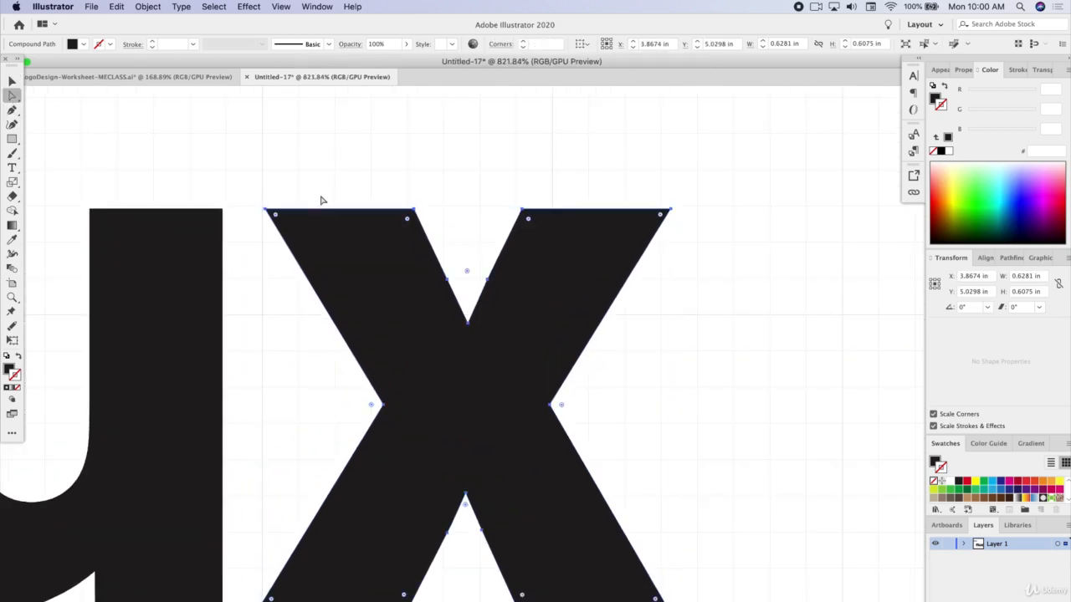
pyautogui.click(272, 215)
pyautogui.scroll(5, 272, 215)
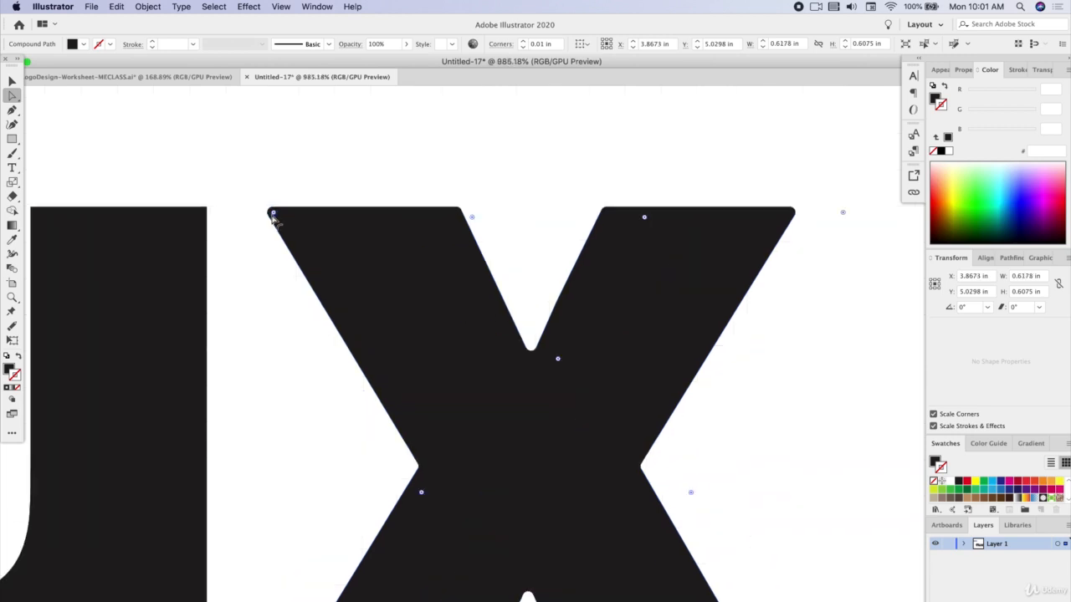
pyautogui.moveTo(275, 213); pyautogui.dragTo(278, 214)
pyautogui.press('super+shift+a')
pyautogui.scroll(-3, 538, 375)
pyautogui.scroll(-2, 536, 375)
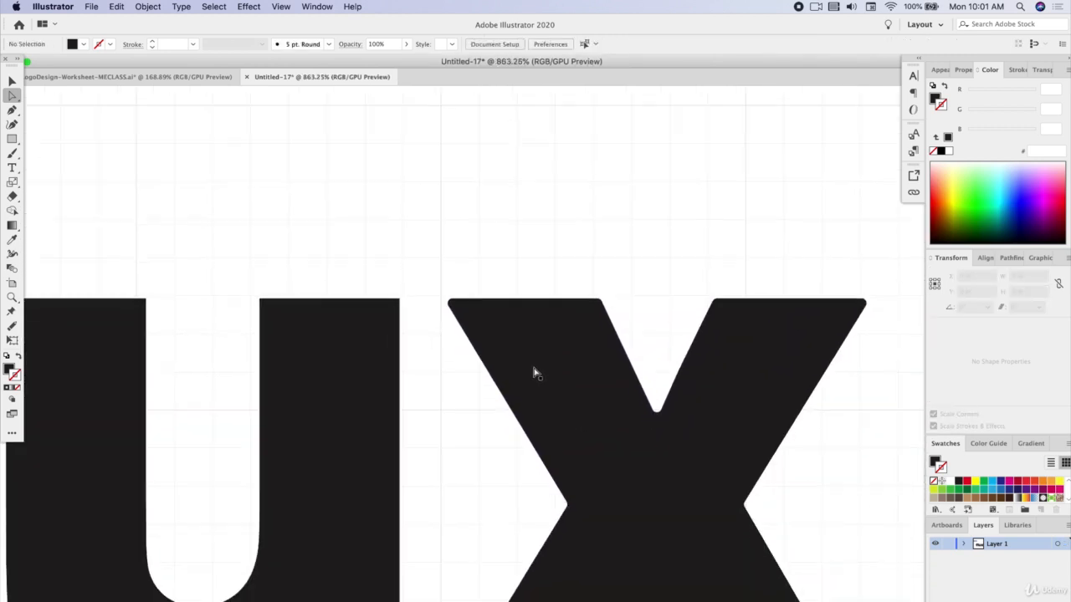
# Round the corners of the u with its live corner widget to 0.01 in
pyautogui.click(398, 287)
pyautogui.moveTo(434, 220); pyautogui.dragTo(433, 221)
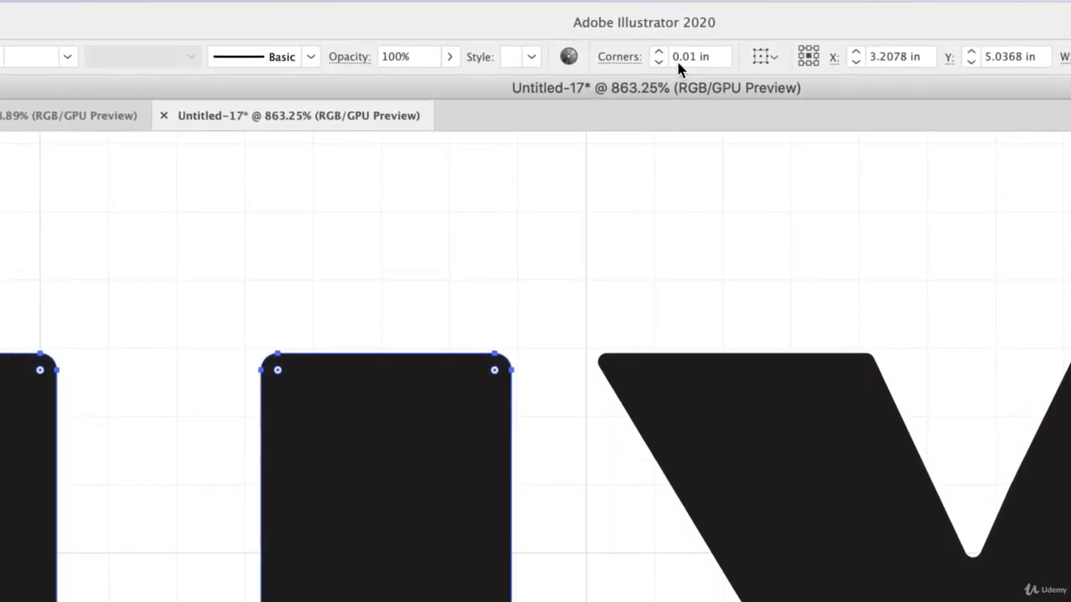
pyautogui.moveTo(195, 538); pyautogui.dragTo(202, 535)
pyautogui.hscroll(-6, 204, 539)
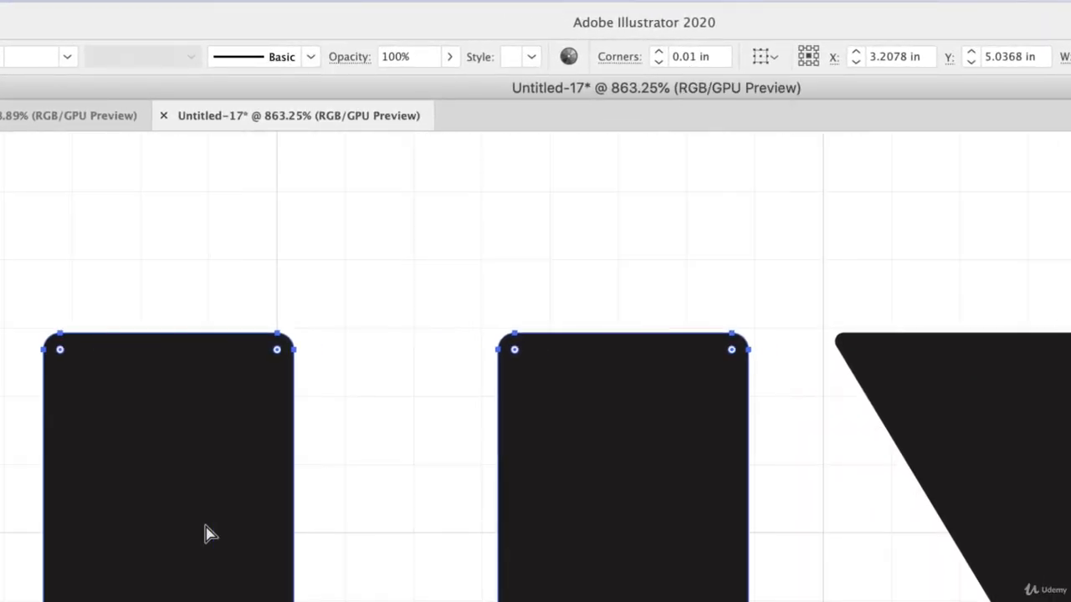
# Round the corners of the l to 0.01 in and soften the f's corners to match, leaving nothing selected
pyautogui.click(62, 292)
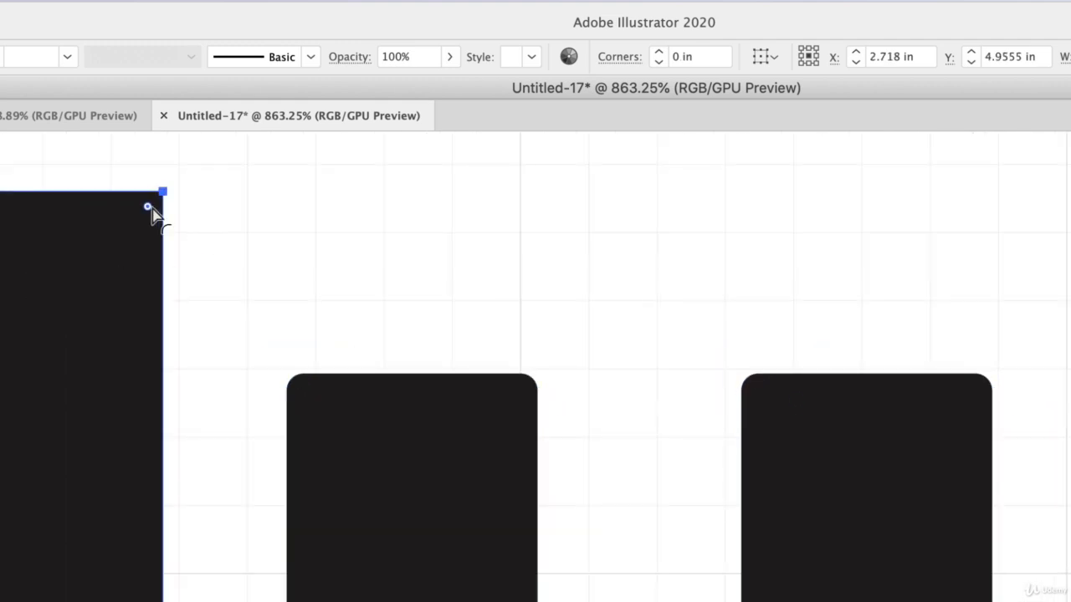
pyautogui.moveTo(148, 207); pyautogui.dragTo(151, 210)
pyautogui.hscroll(-5, 342, 249)
pyautogui.click(215, 272)
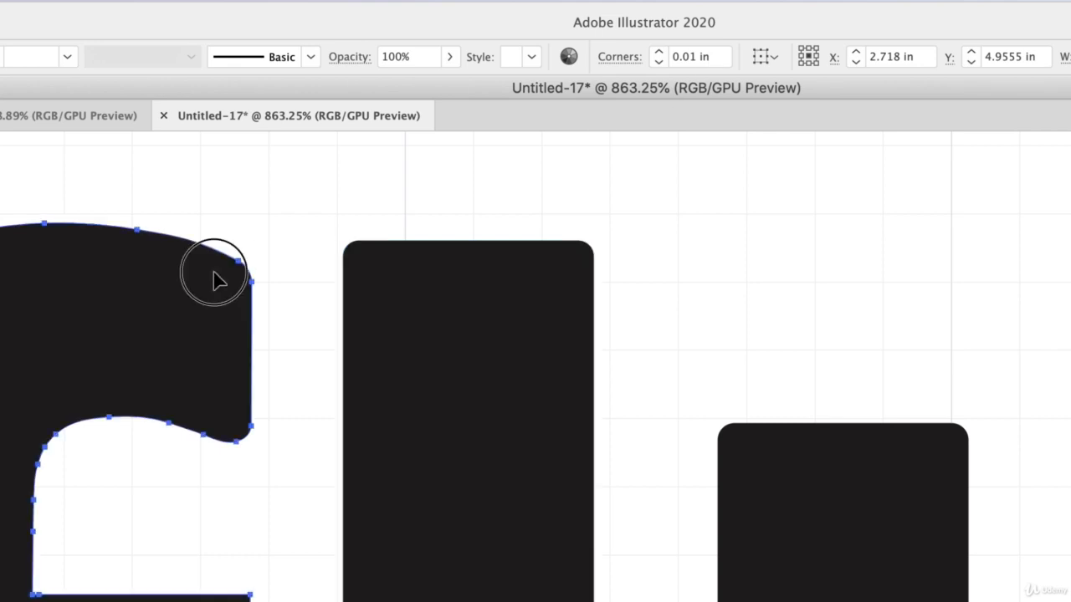
pyautogui.press('super+shift+a')
pyautogui.scroll(-6, 209, 385)
pyautogui.hscroll(1, 208, 383)
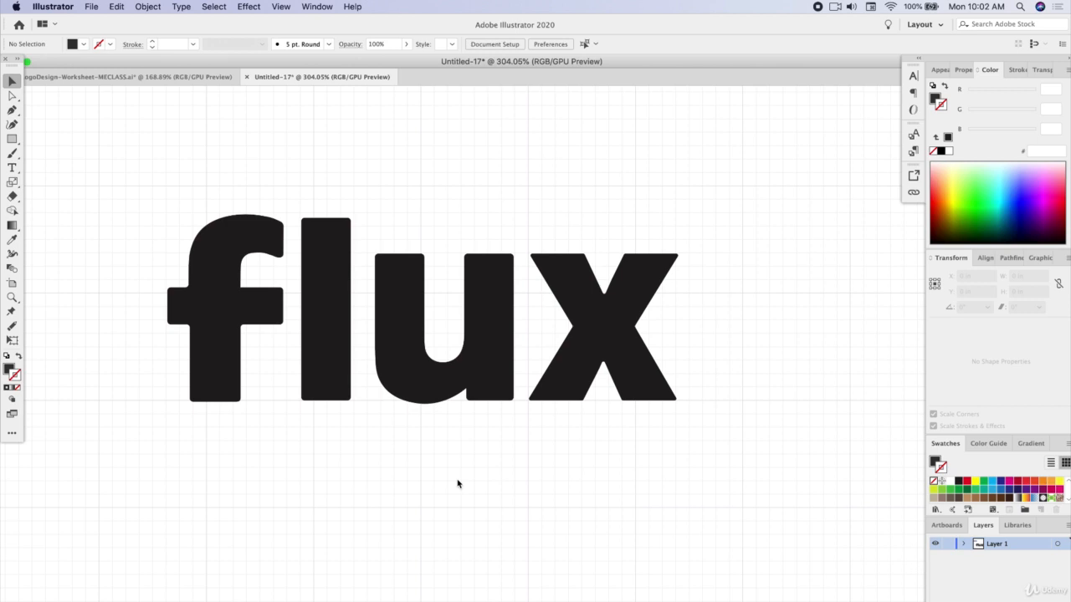
# Select all four flux letters and shift the whole word slightly on the canvas, keeping the letter spacing
pyautogui.scroll(3, 331, 471)
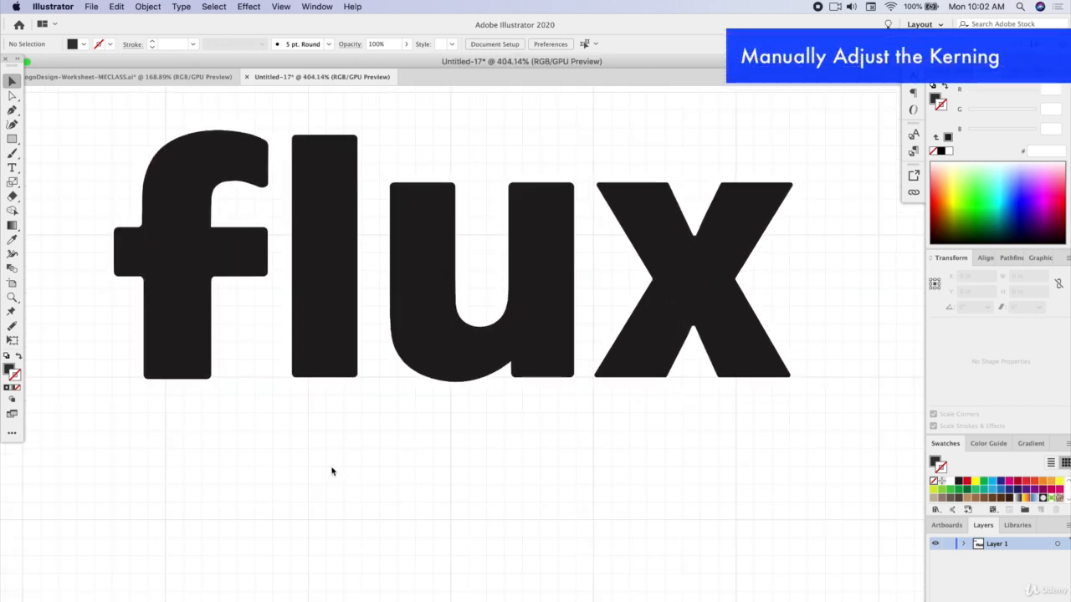
pyautogui.scroll(2, 332, 471)
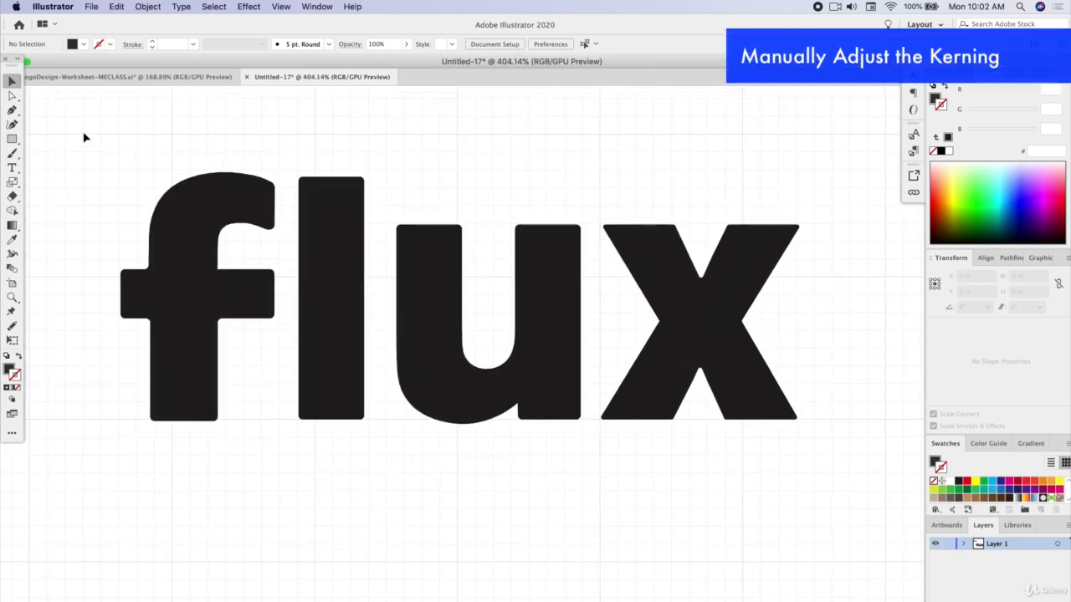
pyautogui.scroll(1, 203, 174)
pyautogui.click(668, 310)
pyautogui.moveTo(724, 405); pyautogui.dragTo(758, 399)
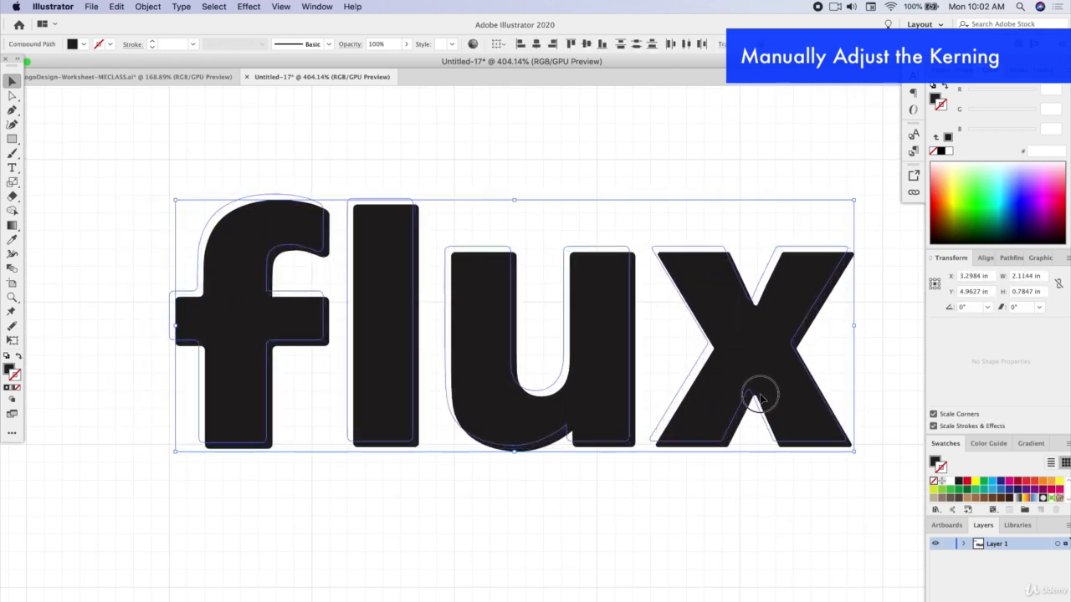
pyautogui.click(82, 303)
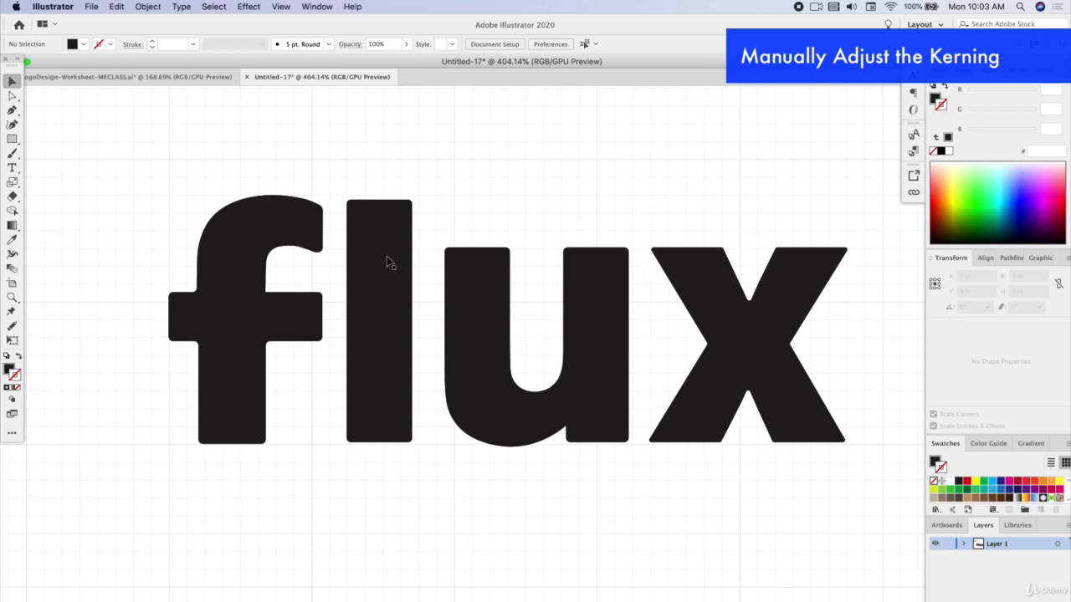
pyautogui.moveTo(370, 174); pyautogui.dragTo(876, 439)
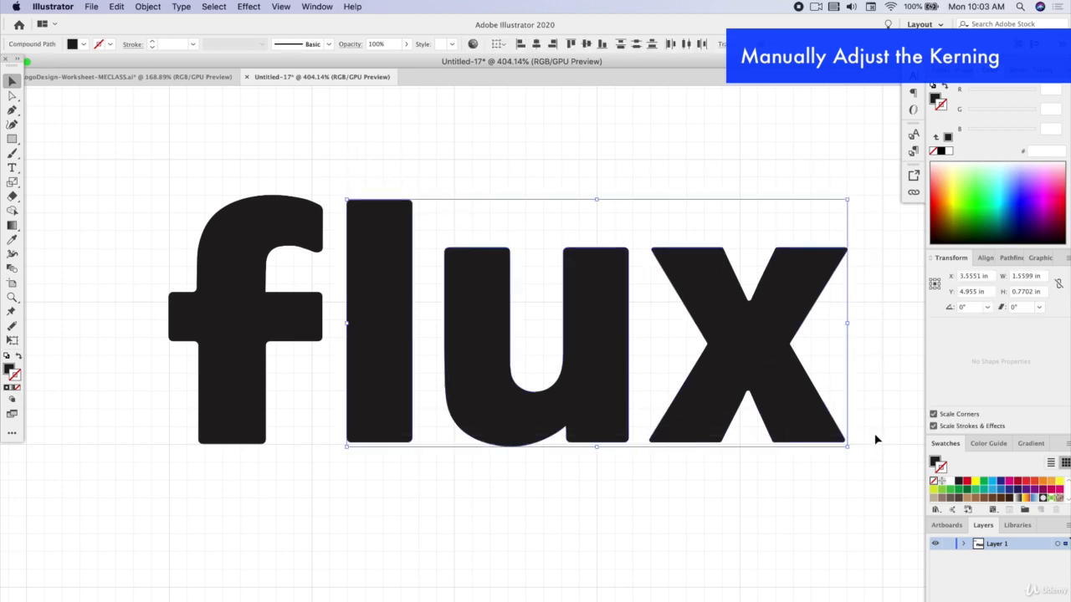
pyautogui.scroll(3, 303, 346)
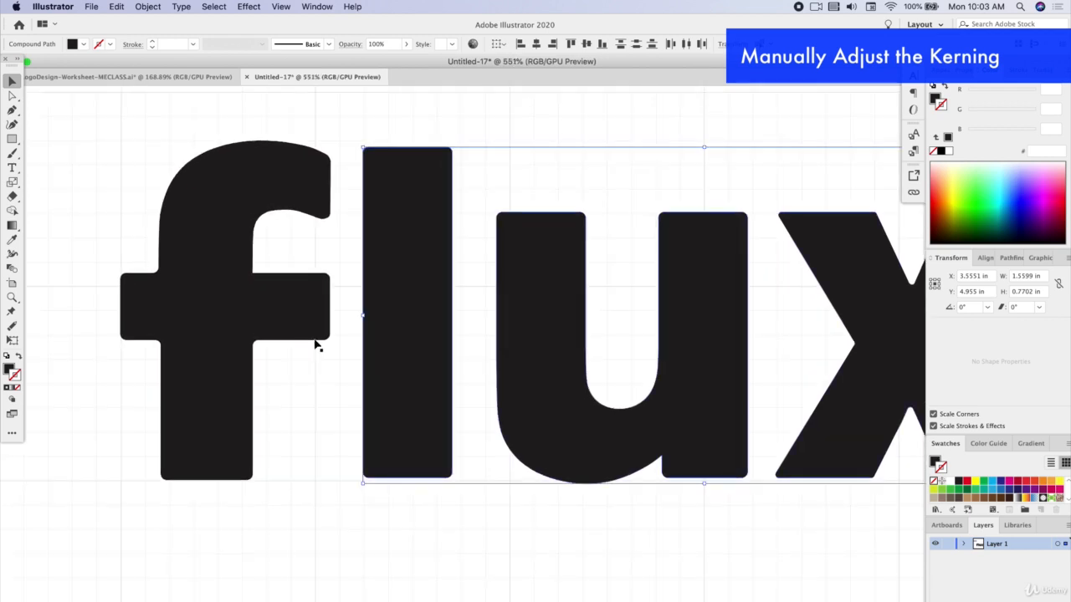
pyautogui.hscroll(5, 317, 345)
pyautogui.scroll(-2, 316, 346)
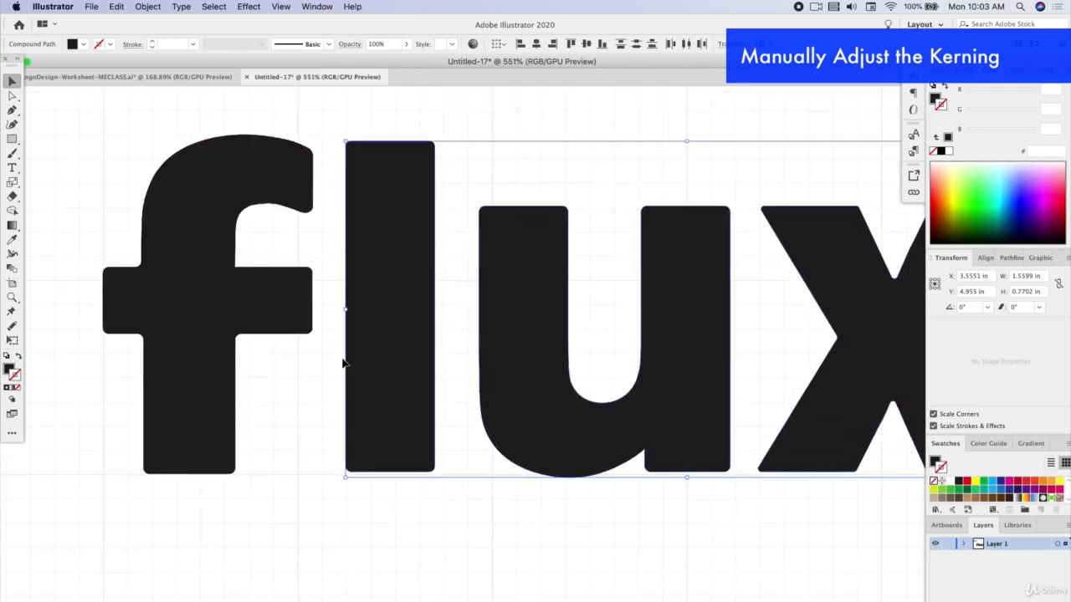
pyautogui.click(396, 513)
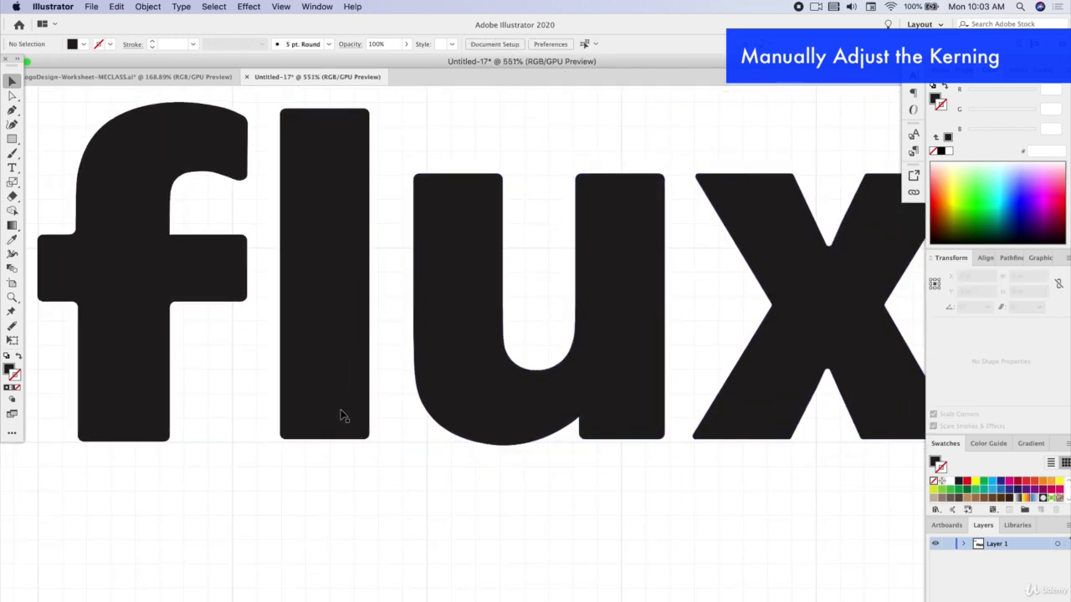
# Move the l, x and u down slightly so their bottoms line up with the base of the f
pyautogui.click(337, 410)
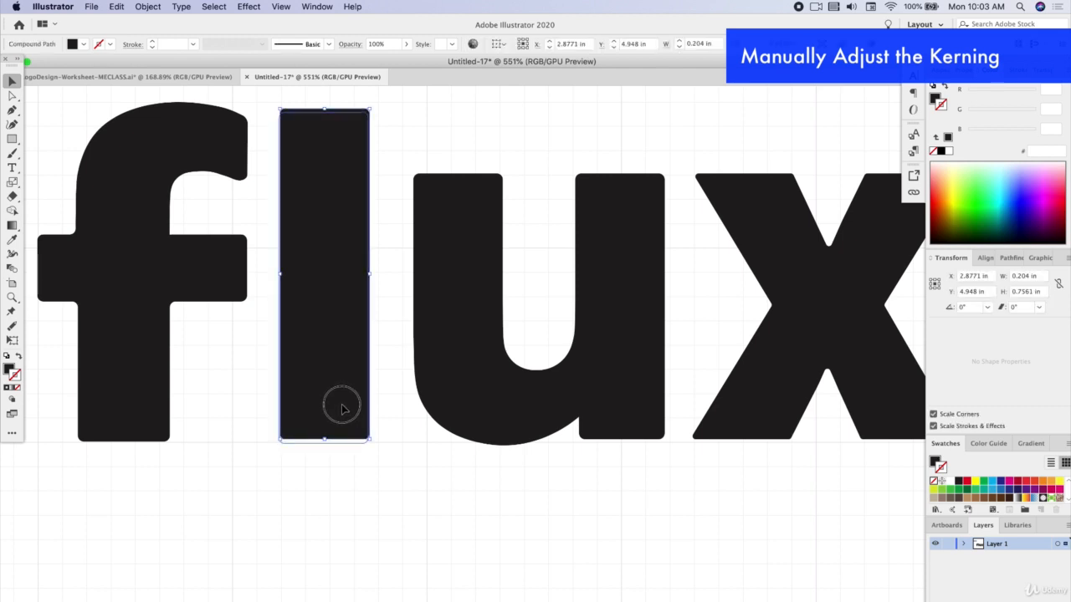
pyautogui.moveTo(342, 404); pyautogui.dragTo(342, 404)
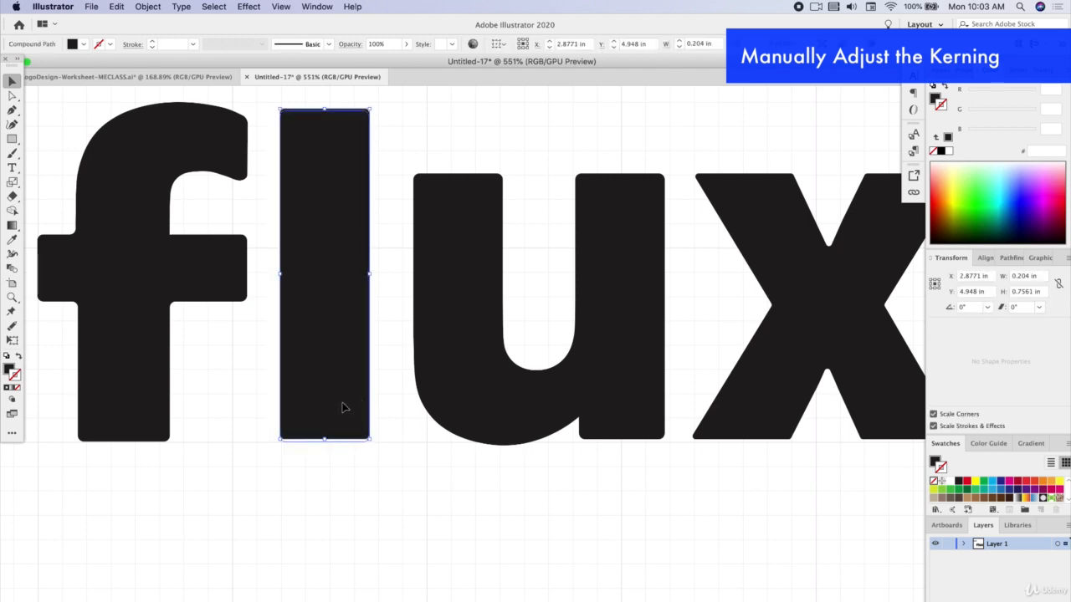
pyautogui.moveTo(742, 418); pyautogui.dragTo(742, 421)
pyautogui.click(742, 422)
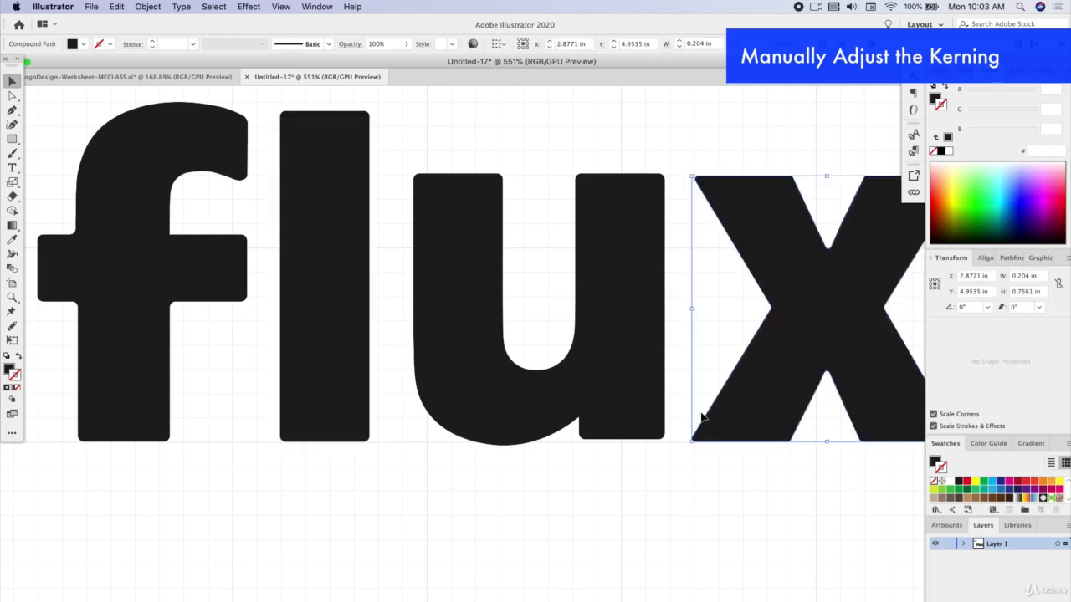
pyautogui.click(601, 398)
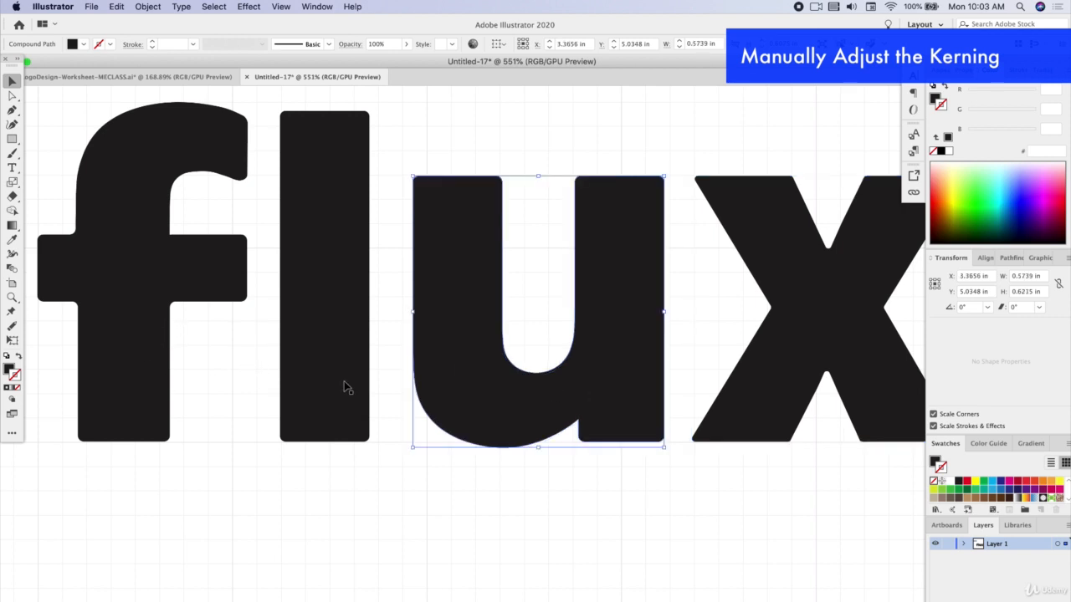
# Tighten the kerning by nudging the l left by one increment and the u left by three
pyautogui.click(338, 342)
pyautogui.press('Left')
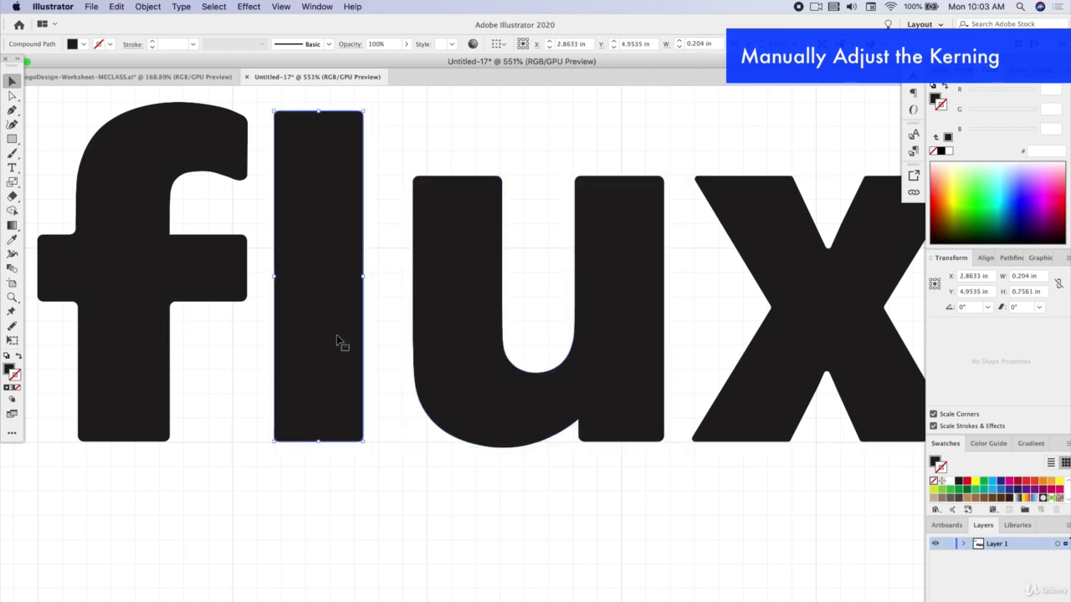
pyautogui.click(435, 309)
pyautogui.press('Left')
pyautogui.press('Left')
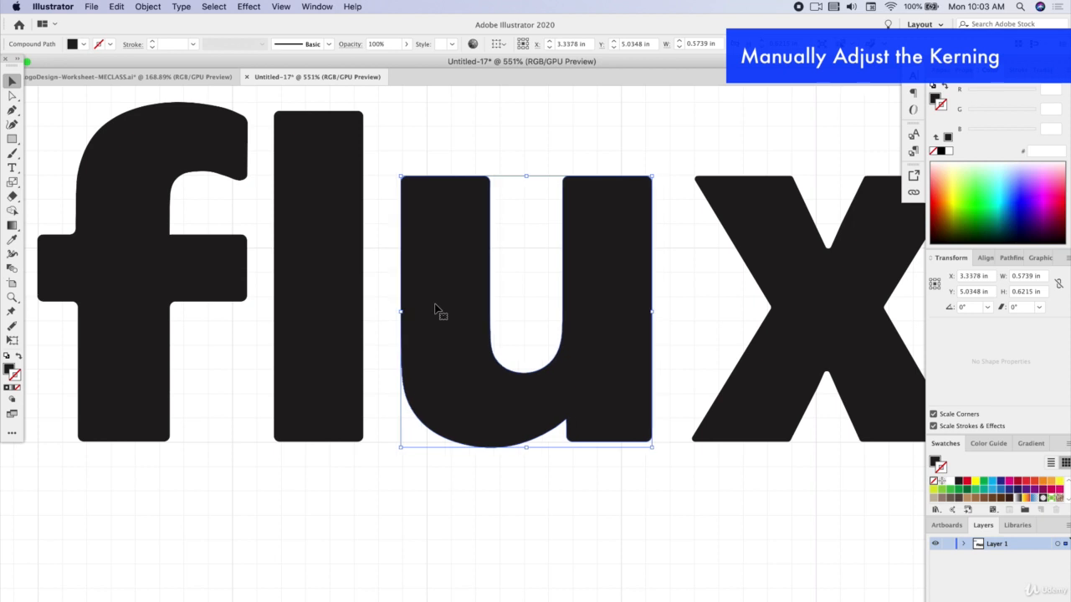
pyautogui.press('Left')
# Nudge the x left to close up the gap after the u, fine-tune its position and deselect it
pyautogui.click(789, 259)
pyautogui.press('Left')
pyautogui.press('Left')
pyautogui.press('Left')
pyautogui.press('Left')
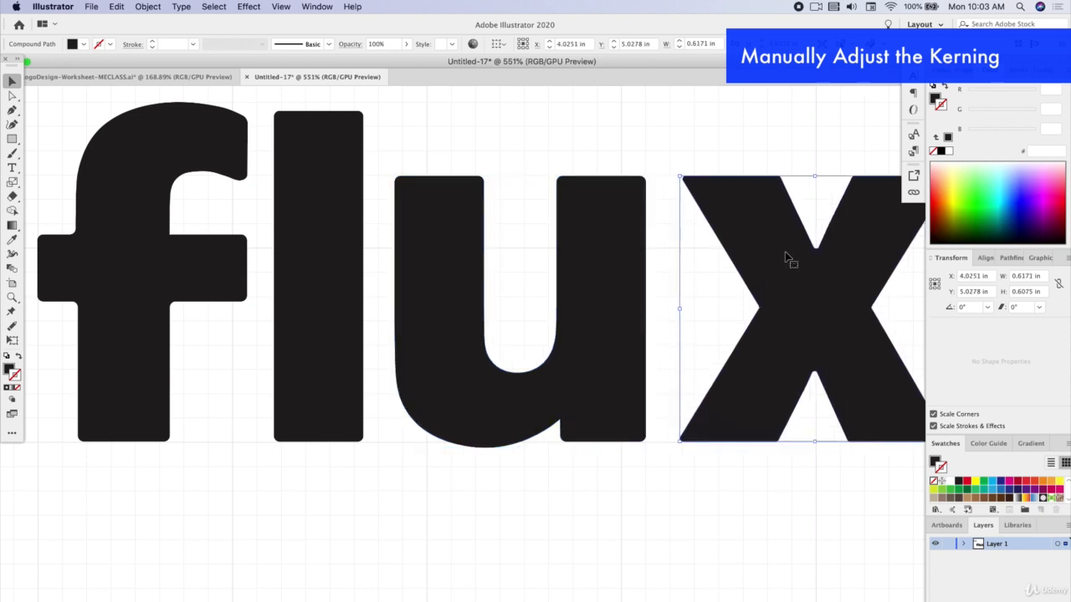
pyautogui.click(664, 174)
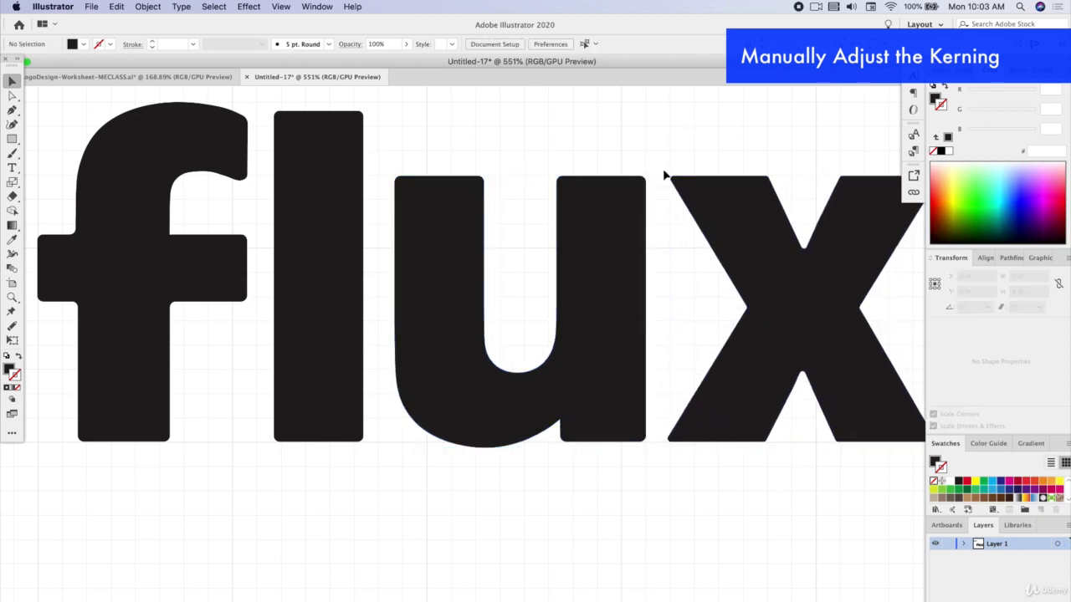
pyautogui.click(709, 198)
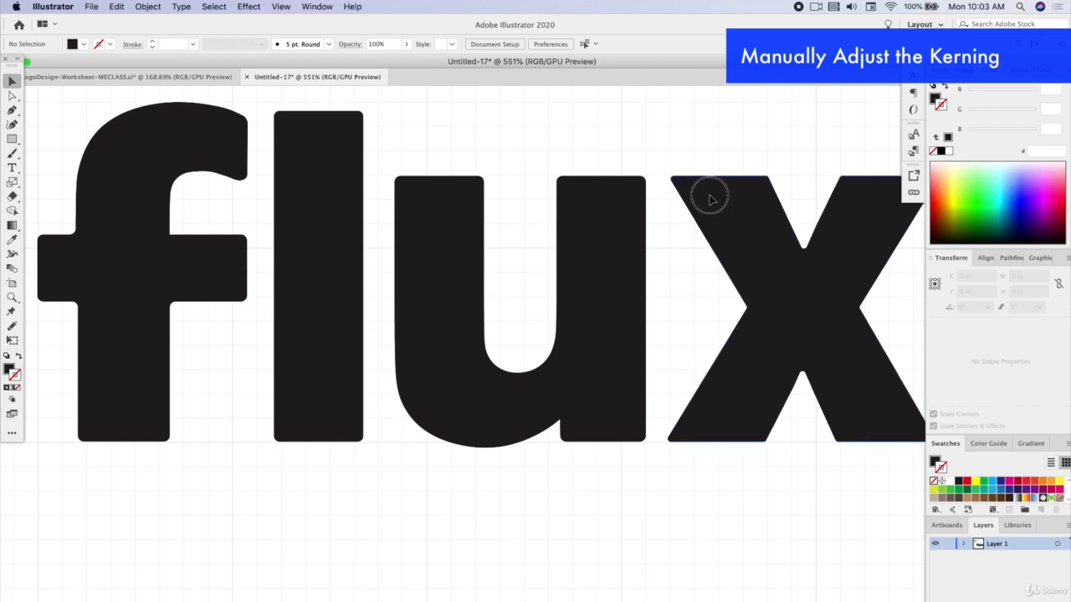
pyautogui.press('Left')
pyautogui.press('Right')
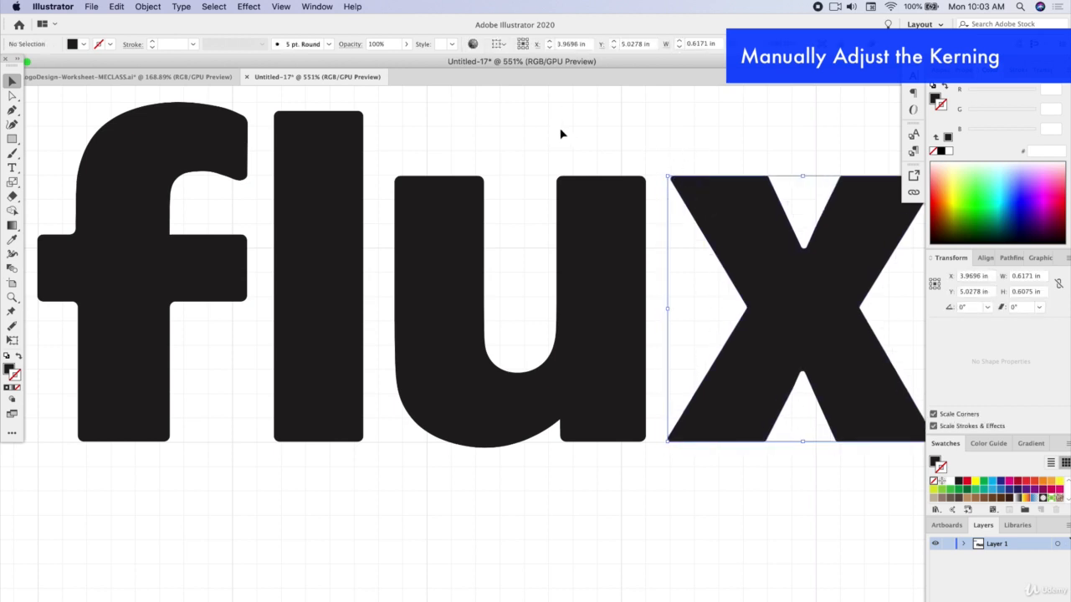
pyautogui.click(565, 132)
# Draw a spacer rectangle about 0.05 by 0.74 in filling the gap between u and x, with an aqua fill and no stroke
pyautogui.click(12, 139)
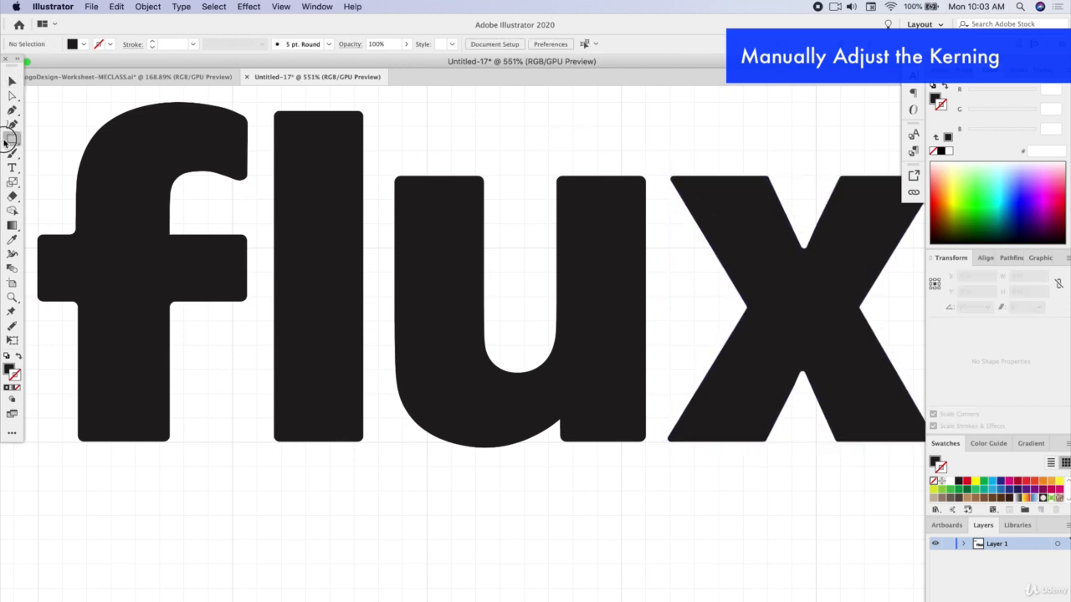
pyautogui.moveTo(647, 156); pyautogui.dragTo(670, 480)
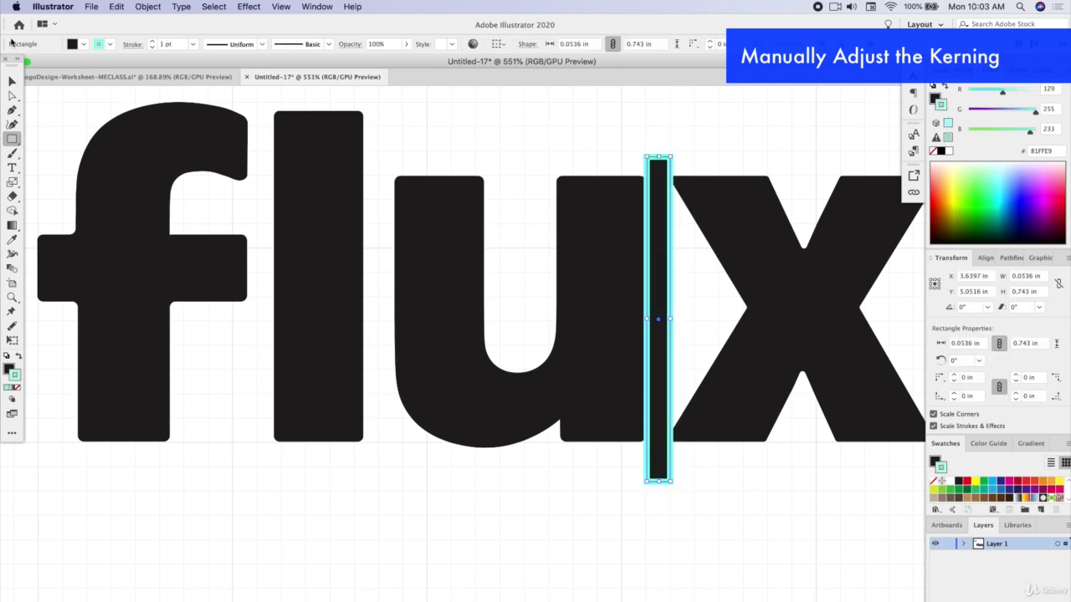
pyautogui.click(19, 357)
pyautogui.click(19, 389)
pyautogui.click(11, 81)
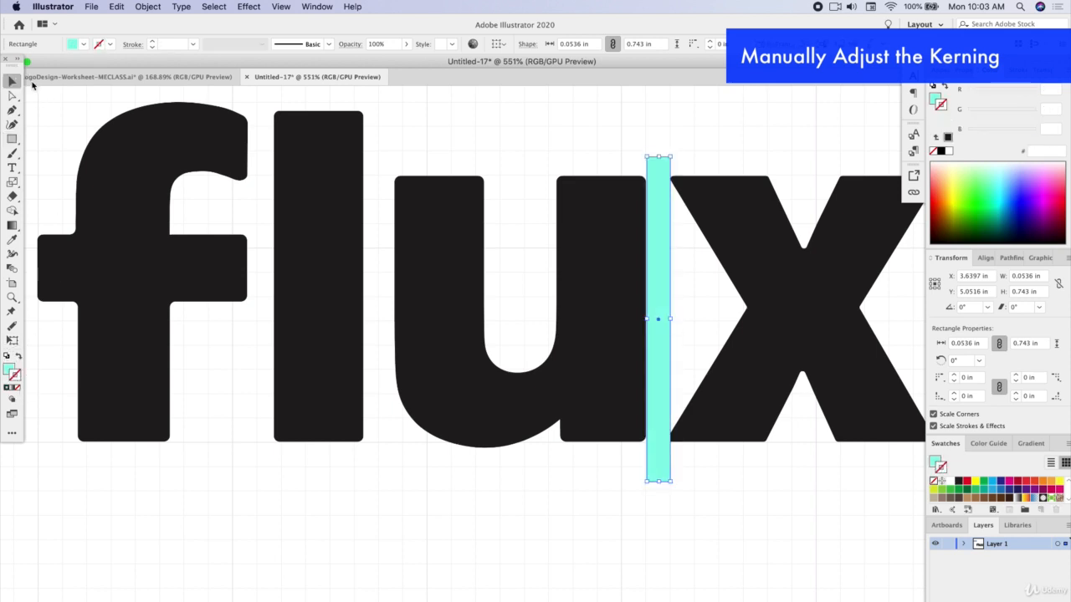
# Copy the spacer at 46% opacity into the f–l and l–u gaps, and move the f right against its spacer
pyautogui.moveTo(662, 222)
pyautogui.mouseDown()
pyautogui.moveTo(391, 223)
pyautogui.moveTo(385, 210)
pyautogui.moveTo(269, 197)
pyautogui.mouseUp()
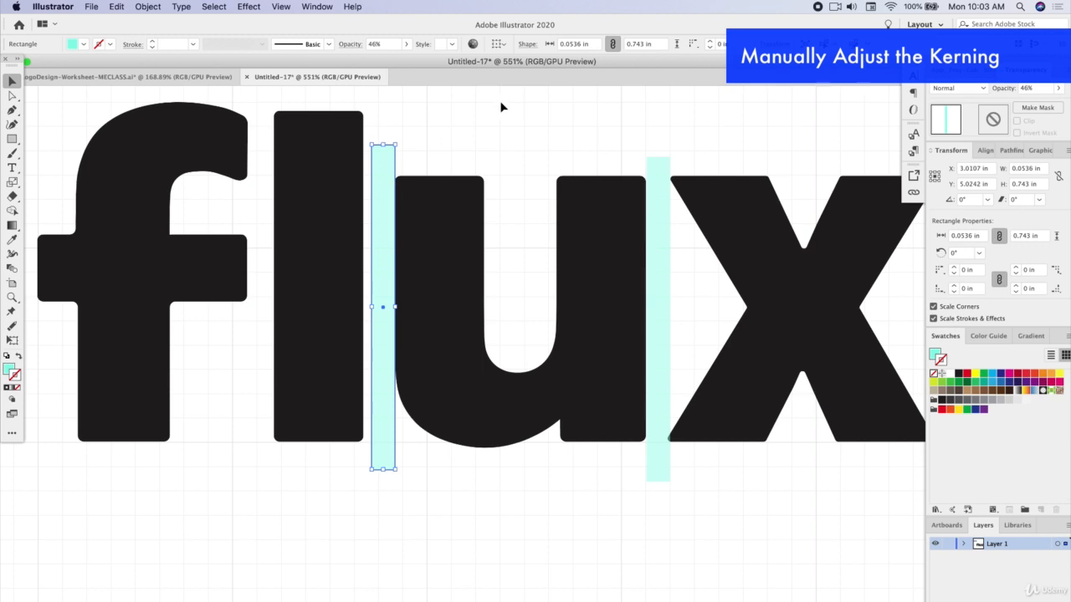
pyautogui.click(502, 107)
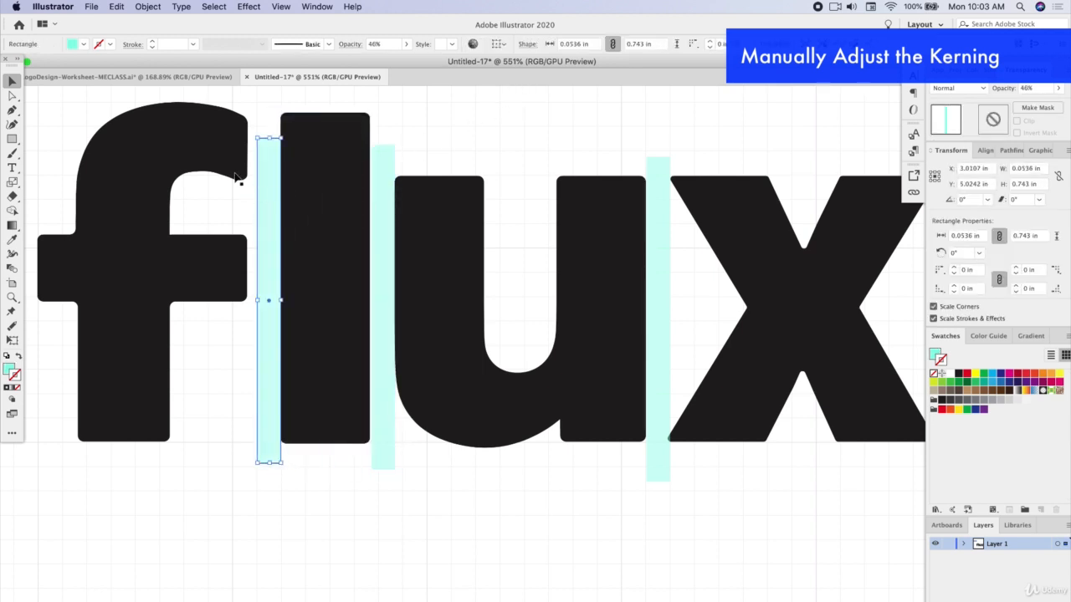
pyautogui.click(209, 143)
pyautogui.moveTo(214, 152); pyautogui.dragTo(222, 152)
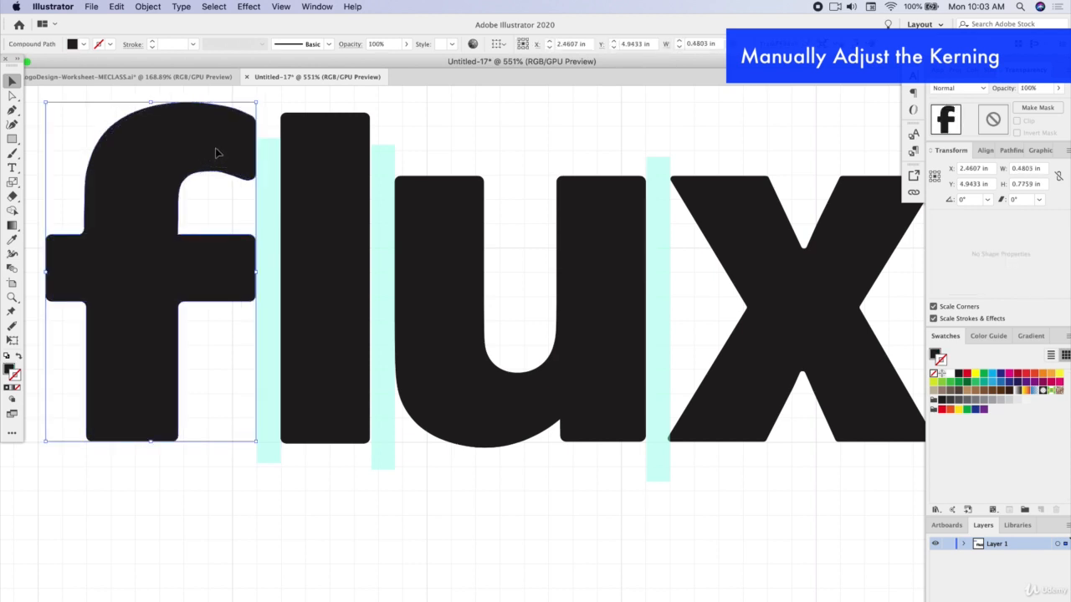
pyautogui.click(440, 115)
# Delete the three aqua spacer rectangles from the gaps between the flux letters
pyautogui.click(279, 160)
pyautogui.keyDown('shift'); pyautogui.click(387, 169); pyautogui.keyUp('shift')
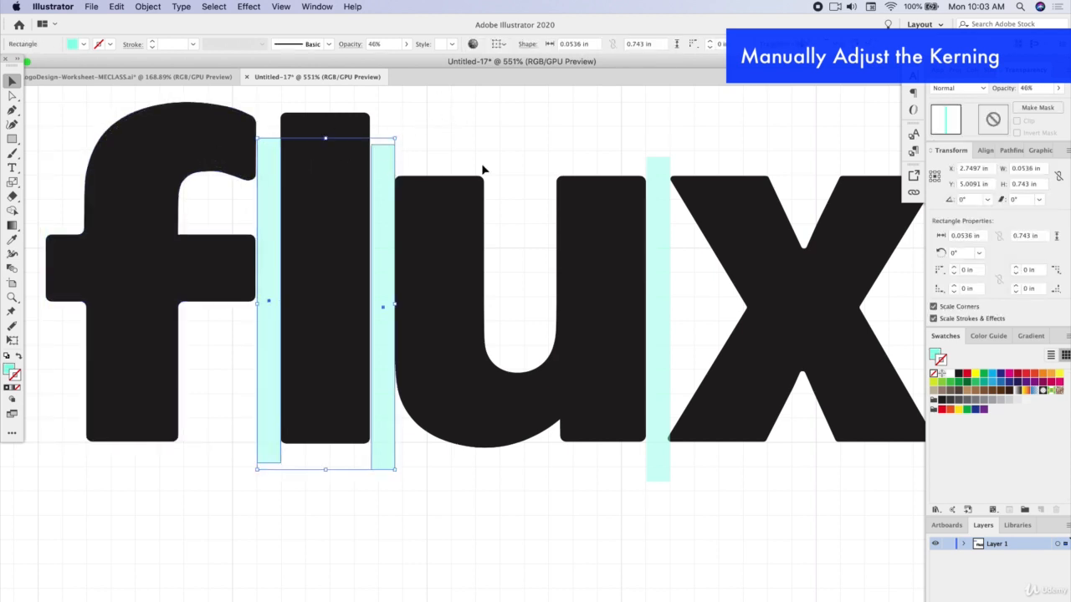
pyautogui.keyDown('shift'); pyautogui.click(660, 176); pyautogui.keyUp('shift')
pyautogui.keyDown('shift'); pyautogui.click(725, 192); pyautogui.keyUp('shift')
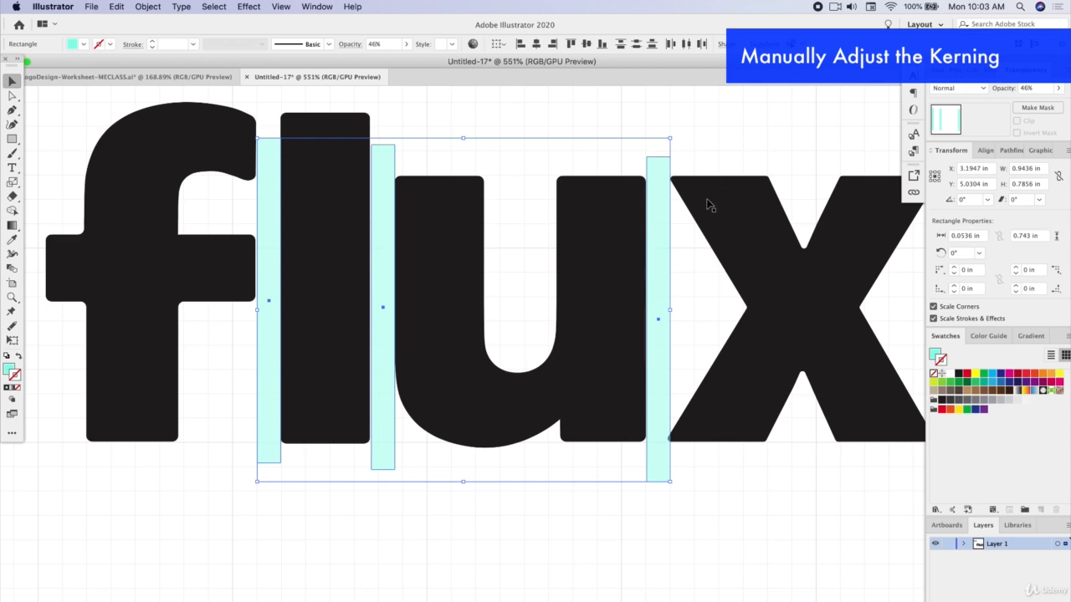
pyautogui.scroll(-5, 610, 376)
pyautogui.hscroll(3, 610, 376)
pyautogui.press('Delete')
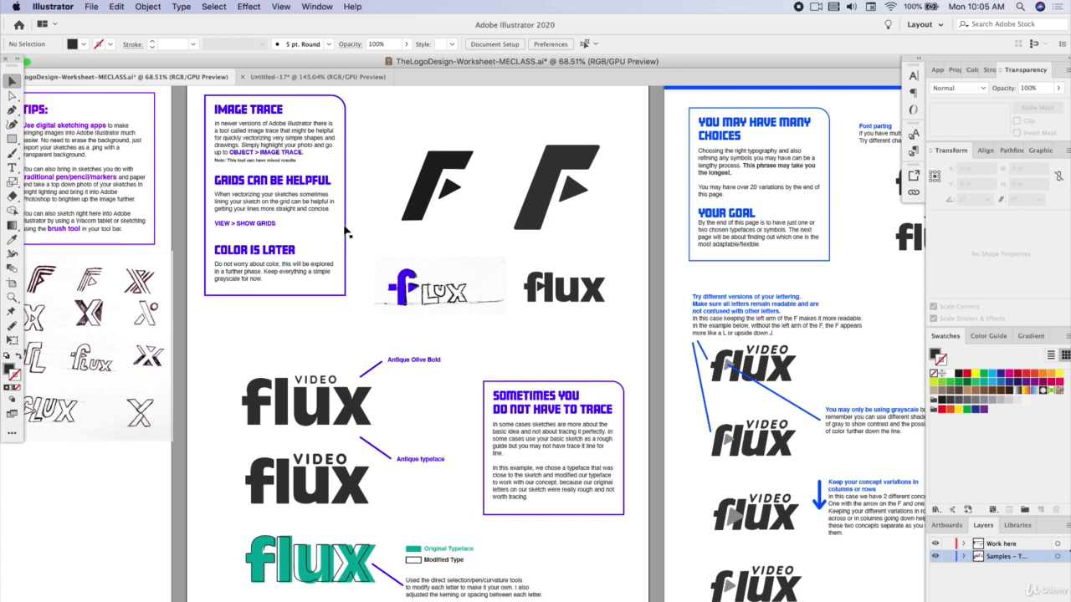
# In the Untitled-17 document, try to remove the right arm of the f's crossbar by deleting its anchor points, and undo it
pyautogui.click(322, 77)
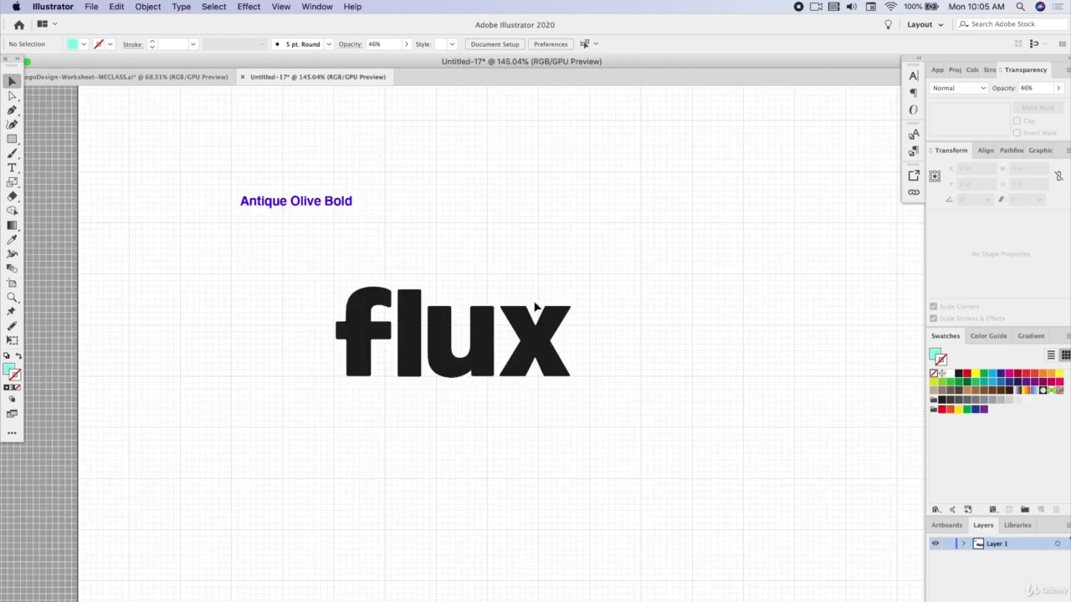
pyautogui.scroll(8, 462, 336)
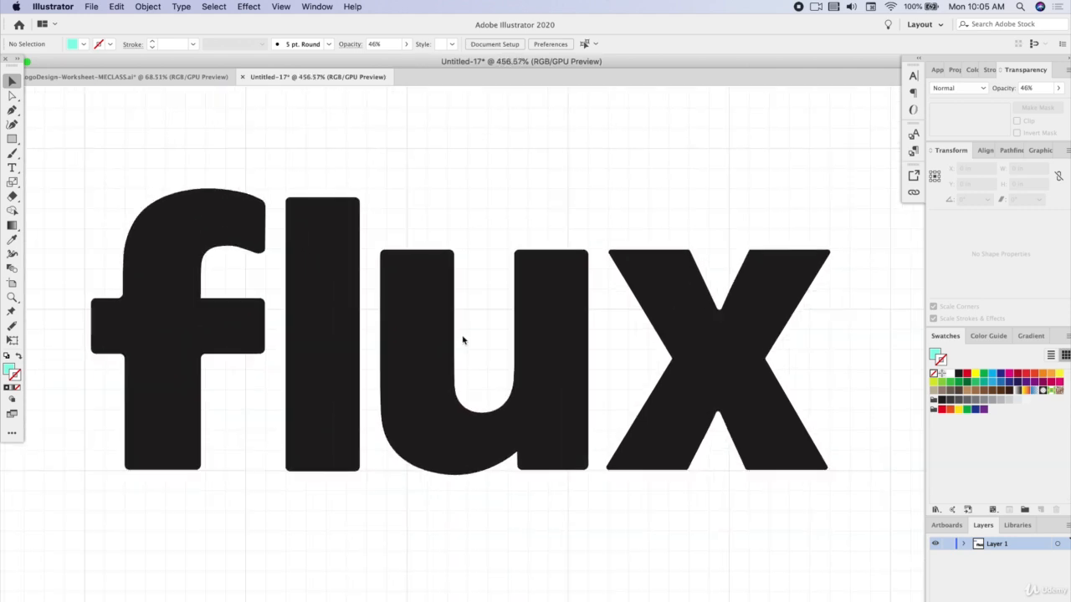
pyautogui.hscroll(-3, 463, 340)
pyautogui.click(13, 95)
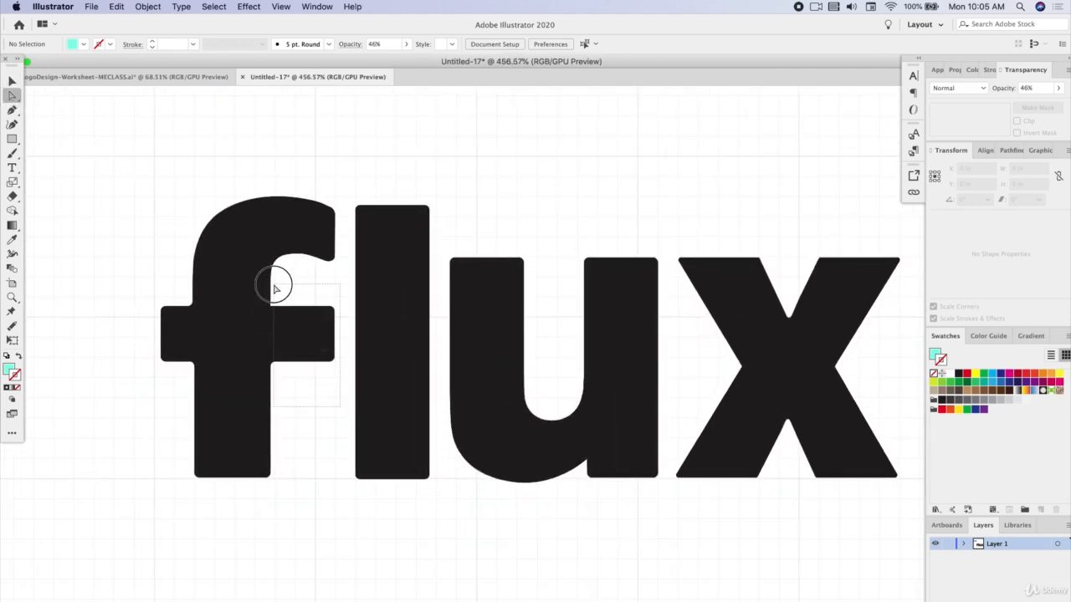
pyautogui.click(308, 320)
pyautogui.press('Delete')
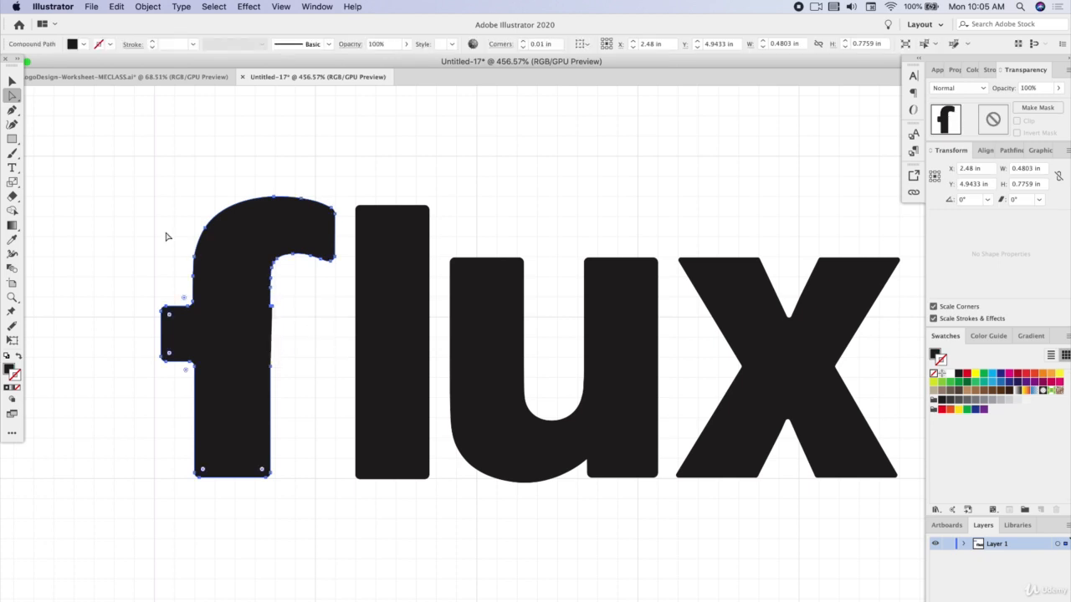
pyautogui.scroll(5, 167, 237)
pyautogui.scroll(-5, 349, 351)
pyautogui.hscroll(5, 349, 351)
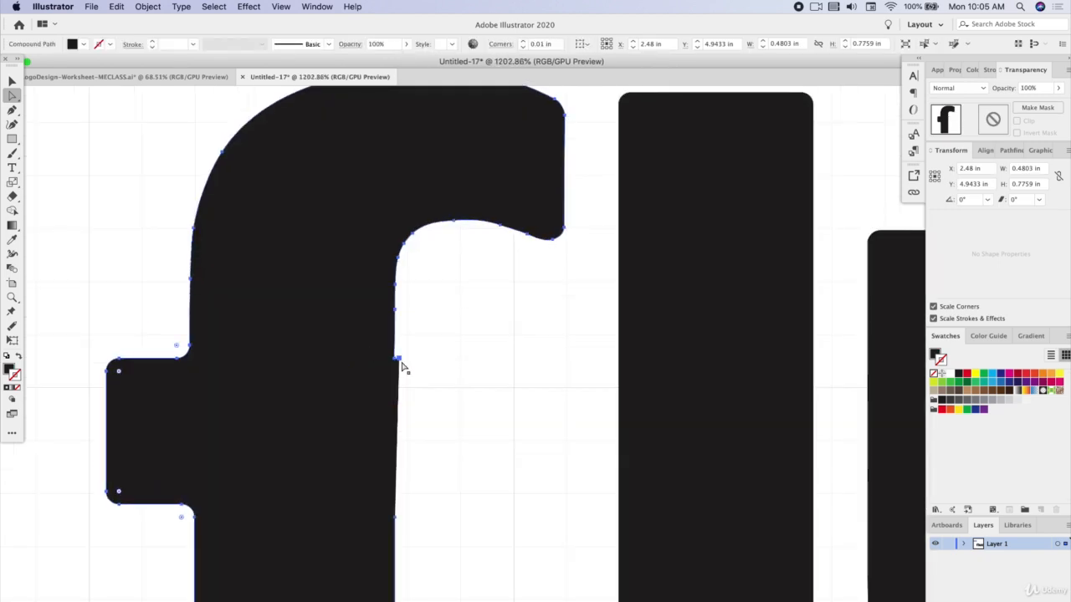
pyautogui.press('super+z')
pyautogui.scroll(-5, 476, 447)
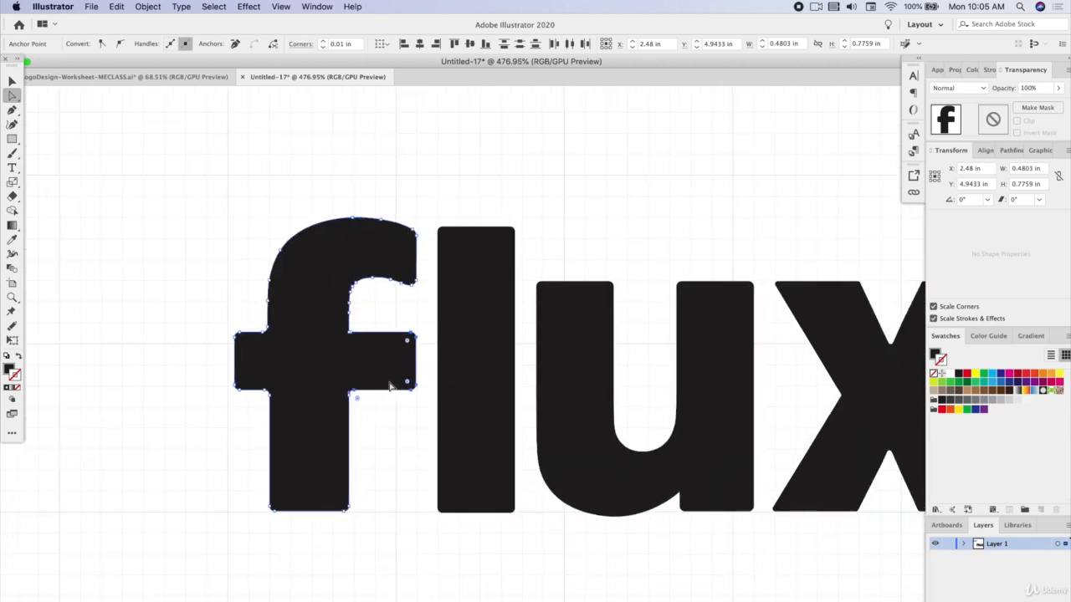
# Draw a black rectangle about 0.21 by 0.35 in covering the f's right crossbar arm, flush with the stem's edge
pyautogui.click(12, 139)
pyautogui.moveTo(427, 303); pyautogui.dragTo(348, 435)
pyautogui.press('v')
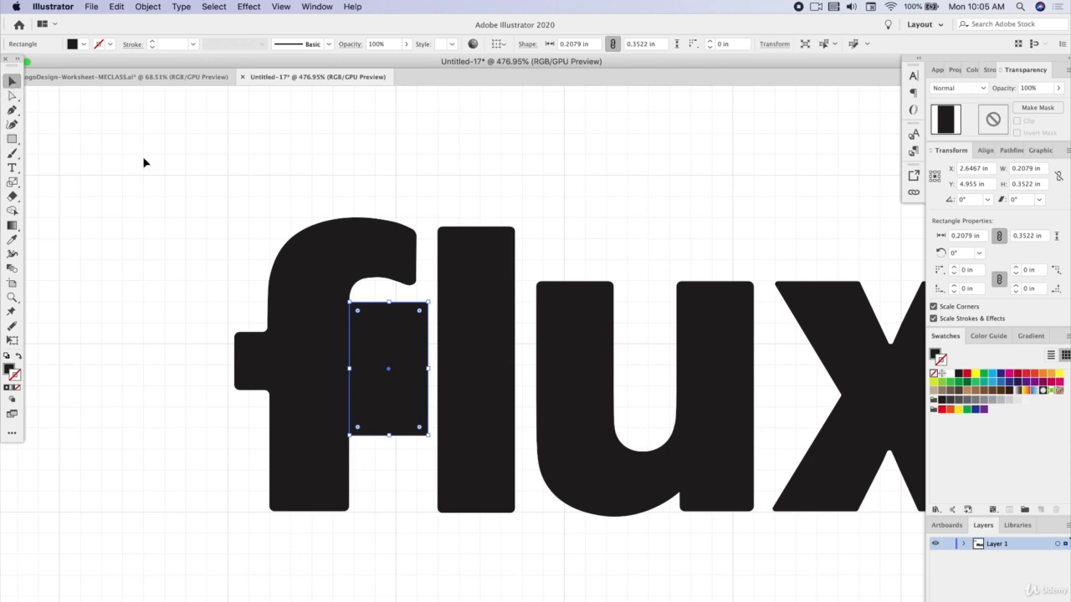
# Cut away the rectangle and the f's right crossbar arm with the Shape Builder tool, and deselect
pyautogui.keyDown('shift'); pyautogui.click(311, 318); pyautogui.keyUp('shift')
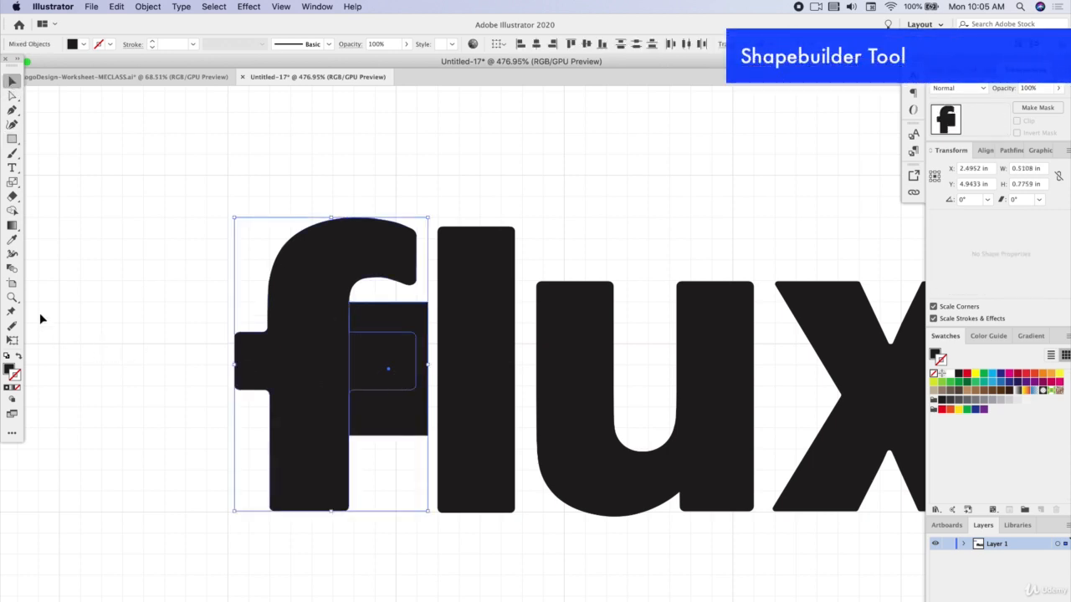
pyautogui.click(12, 211)
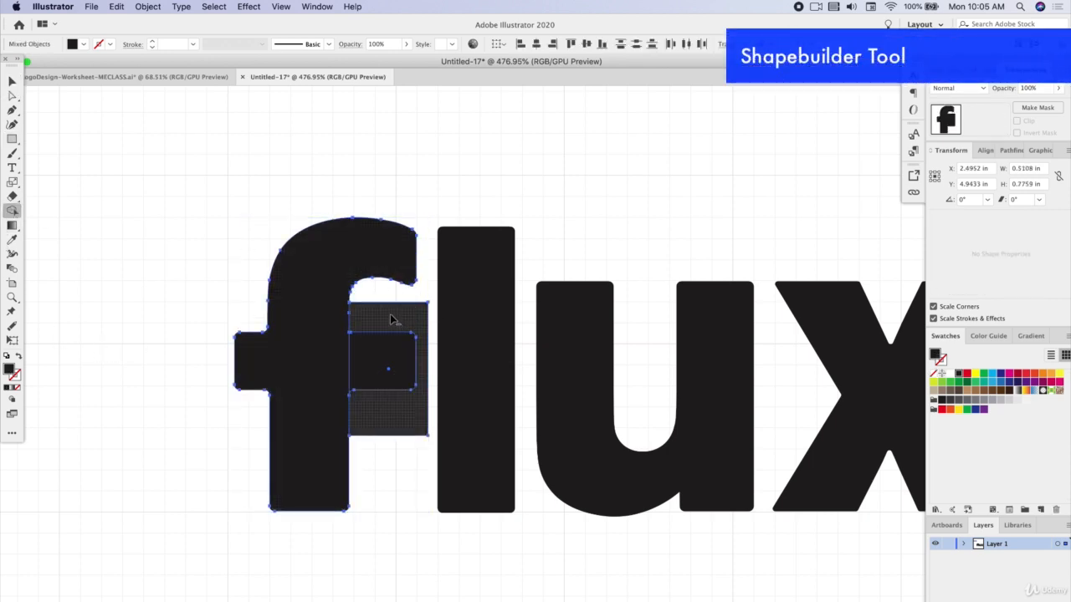
pyautogui.moveTo(391, 318); pyautogui.dragTo(395, 400)
pyautogui.press('v')
pyautogui.click(420, 388)
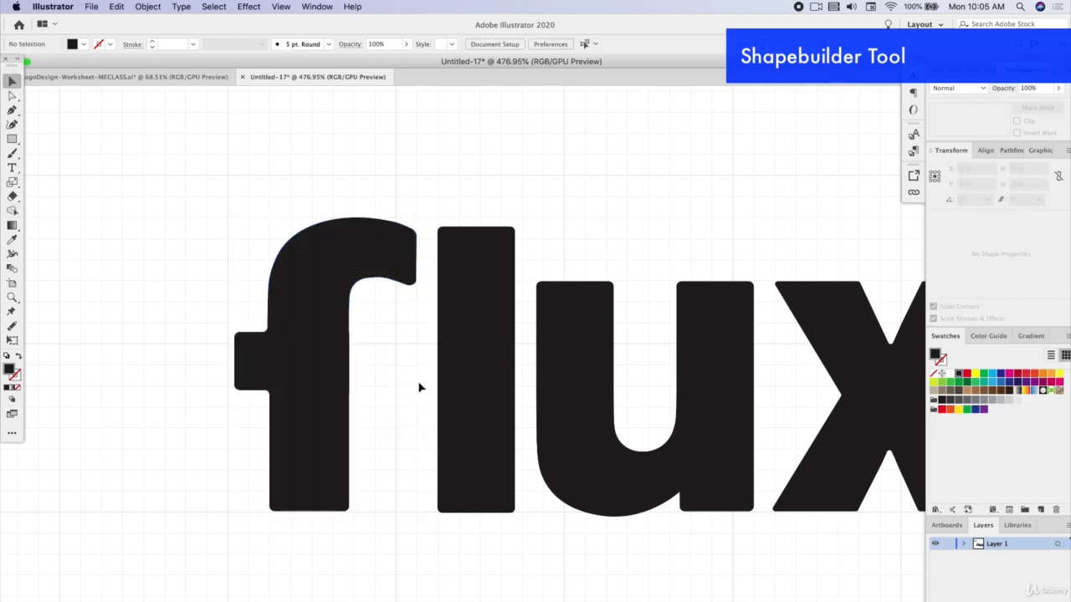
# Move the leftover anchor point on the f stem's right edge upward and remove it with the Delete Anchor Point tool
pyautogui.scroll(10, 359, 355)
pyautogui.click(270, 307)
pyautogui.click(12, 95)
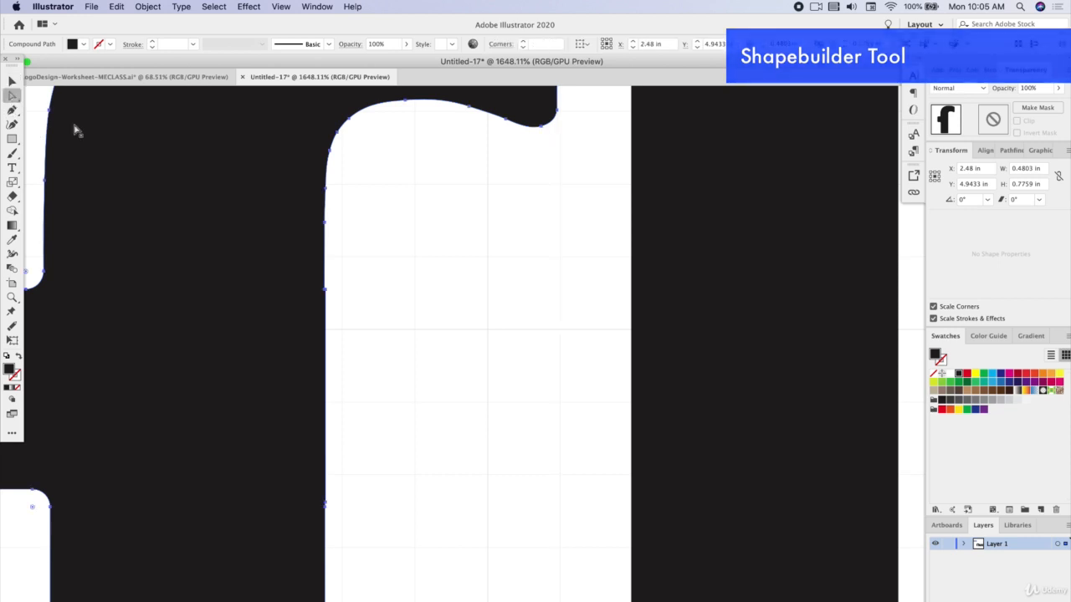
pyautogui.click(327, 289)
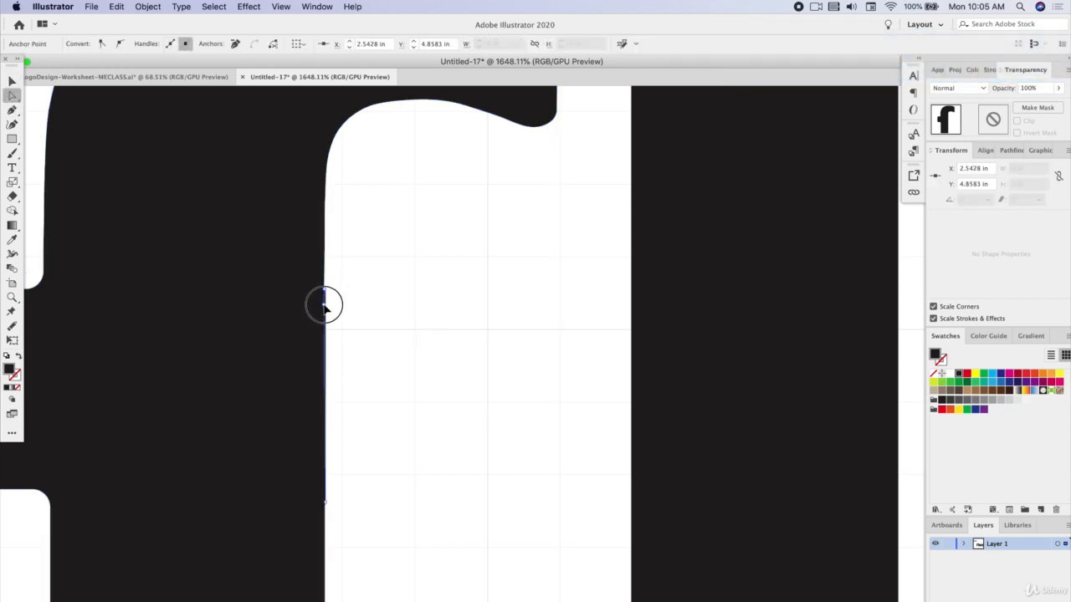
pyautogui.moveTo(325, 306); pyautogui.dragTo(325, 310)
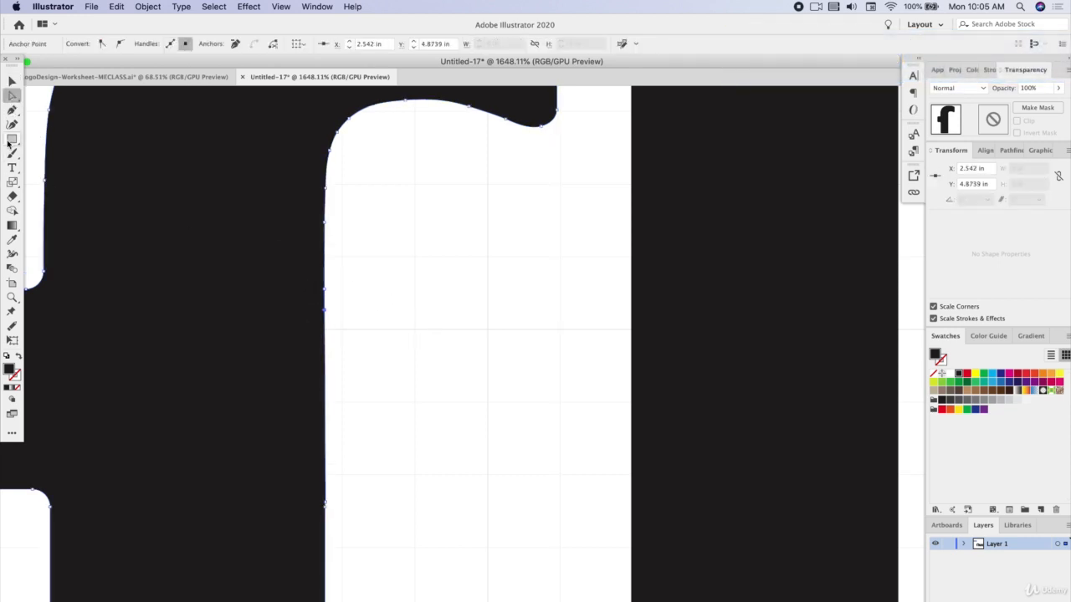
pyautogui.moveTo(12, 109); pyautogui.dragTo(52, 137)
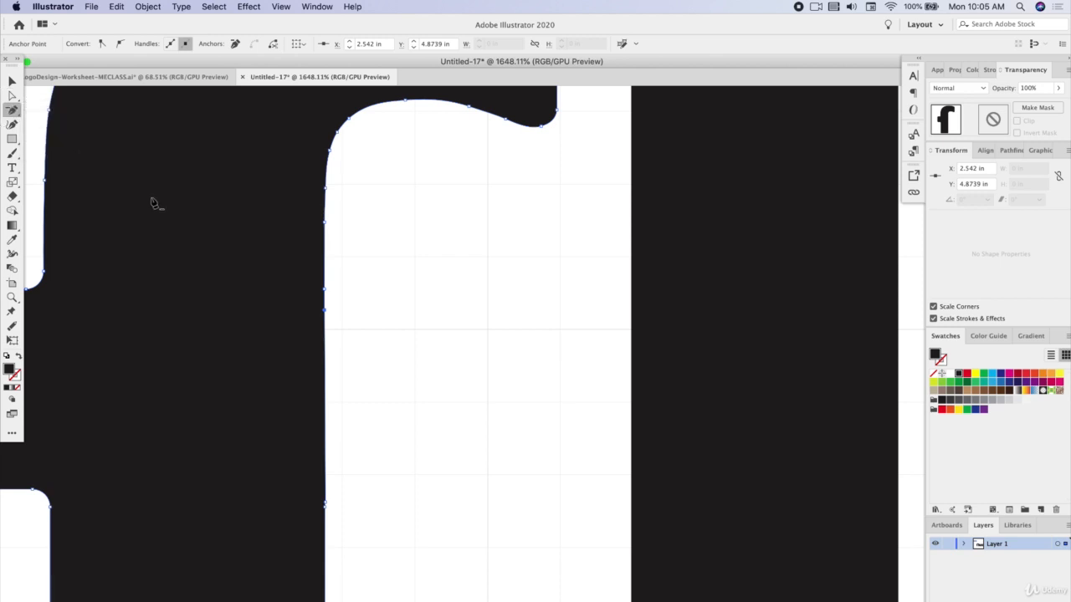
pyautogui.click(325, 313)
pyautogui.press('v')
pyautogui.click(471, 264)
# Switch back to the Pen tool and enable Snap to Grid
pyautogui.scroll(-5, 472, 267)
pyautogui.moveTo(12, 110); pyautogui.dragTo(55, 113)
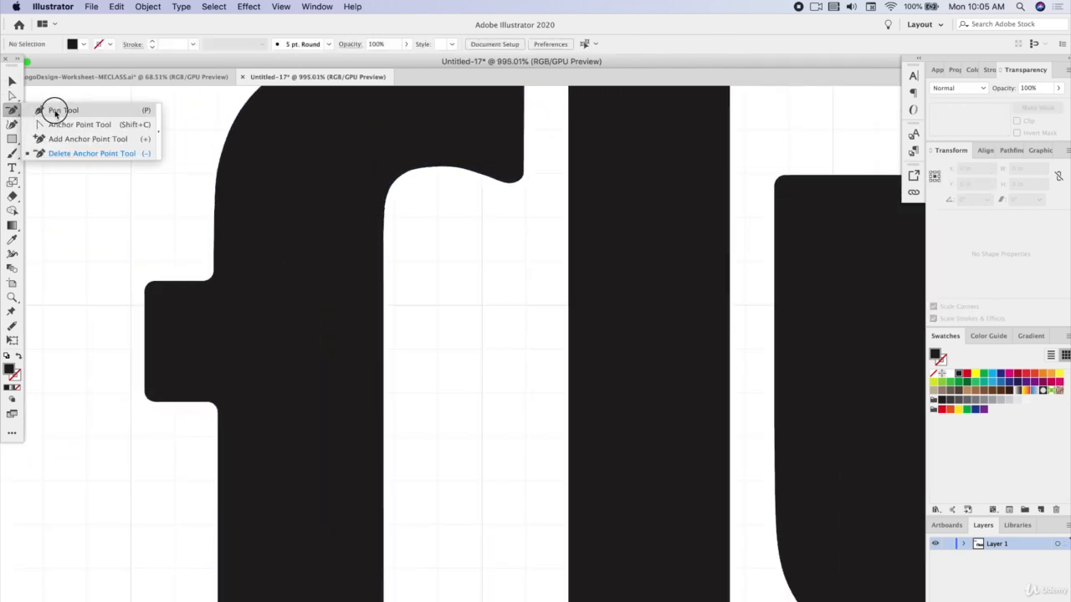
pyautogui.click(410, 262)
pyautogui.click(410, 478)
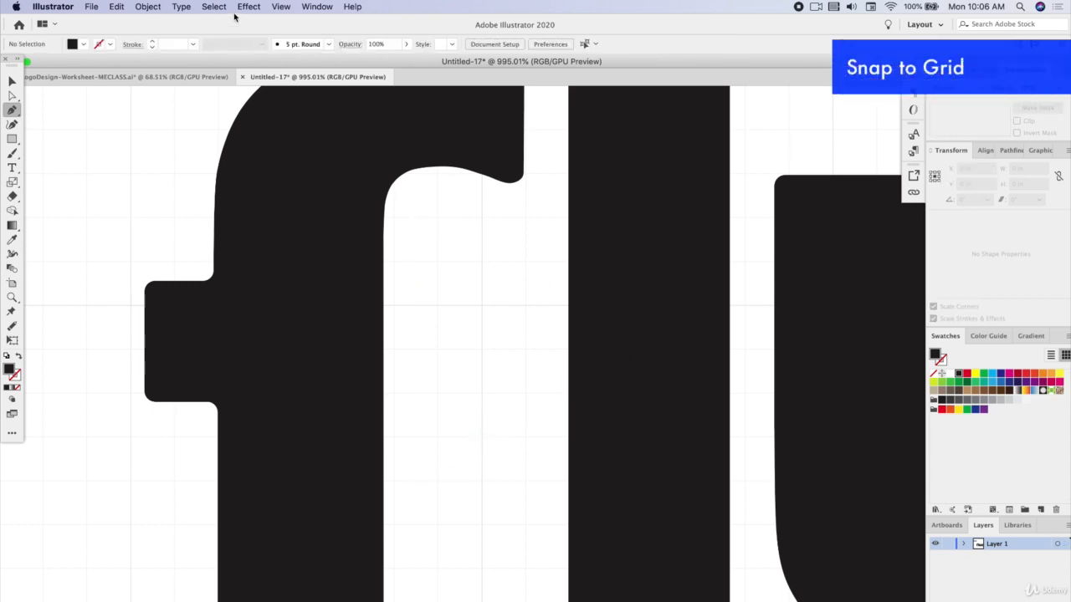
pyautogui.click(245, 7)
pyautogui.moveTo(281, 7)
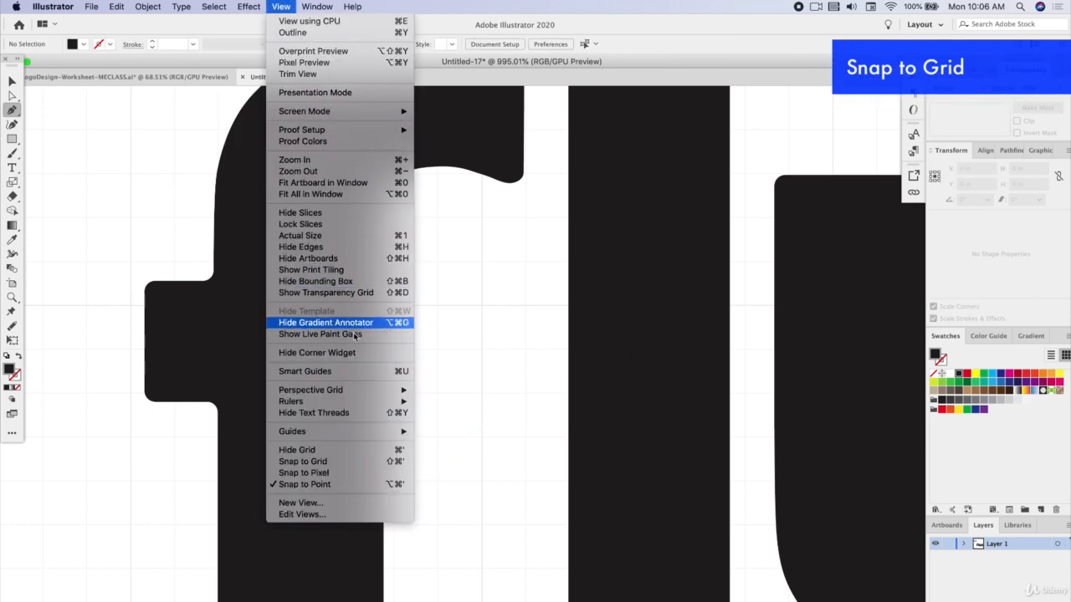
pyautogui.click(348, 463)
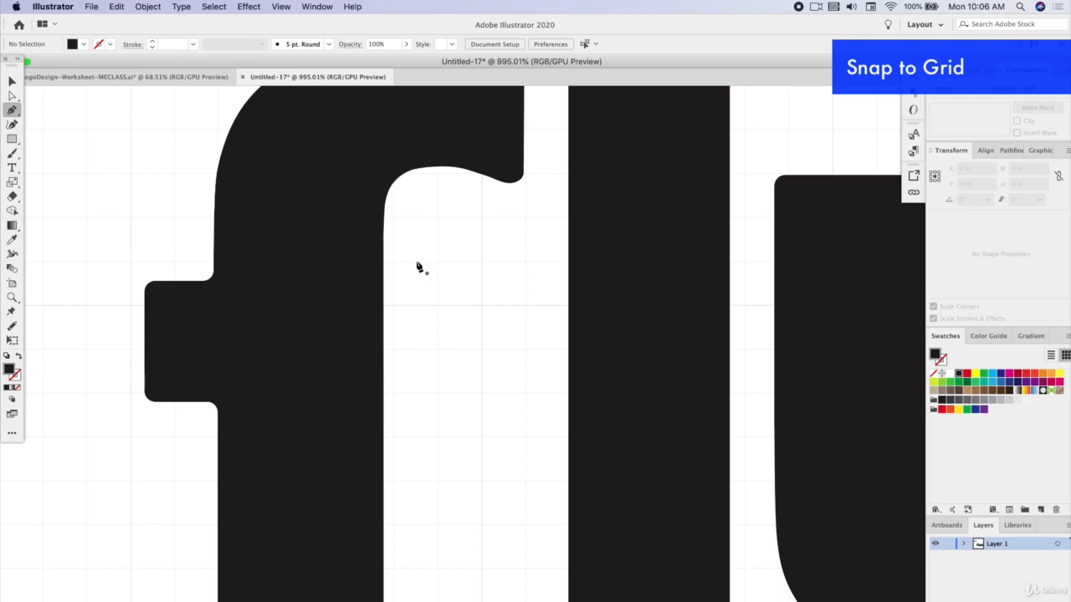
# Draw a black play-arrow triangle, resize it to about 0.24 by 0.29 in and place it beside the f's stem, its tip overlapping the l
pyautogui.scroll(-1, 418, 247)
pyautogui.scroll(-2, 422, 255)
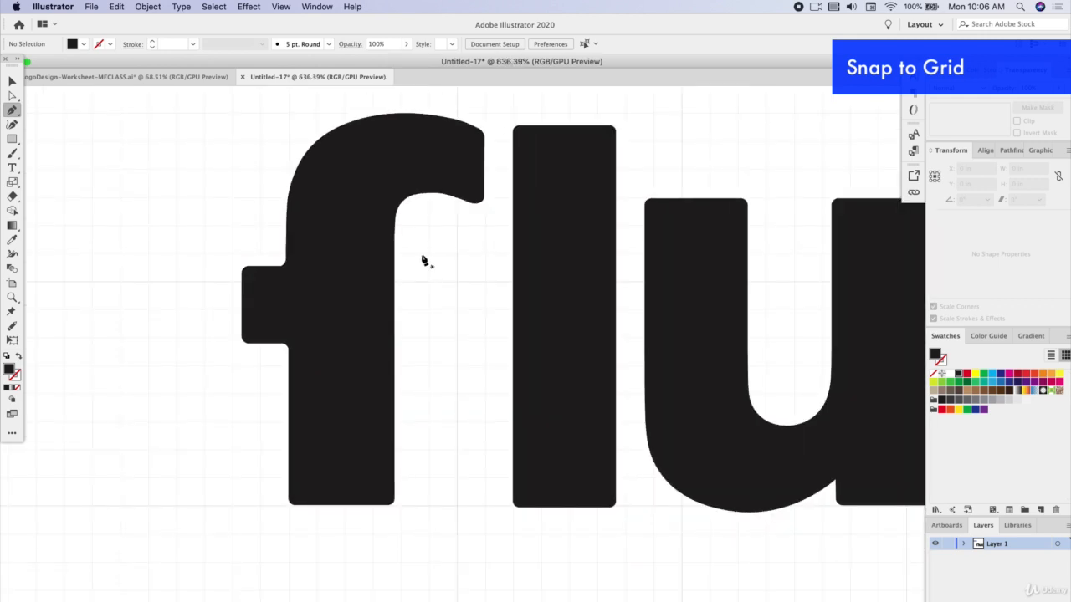
pyautogui.click(427, 253)
pyautogui.click(429, 395)
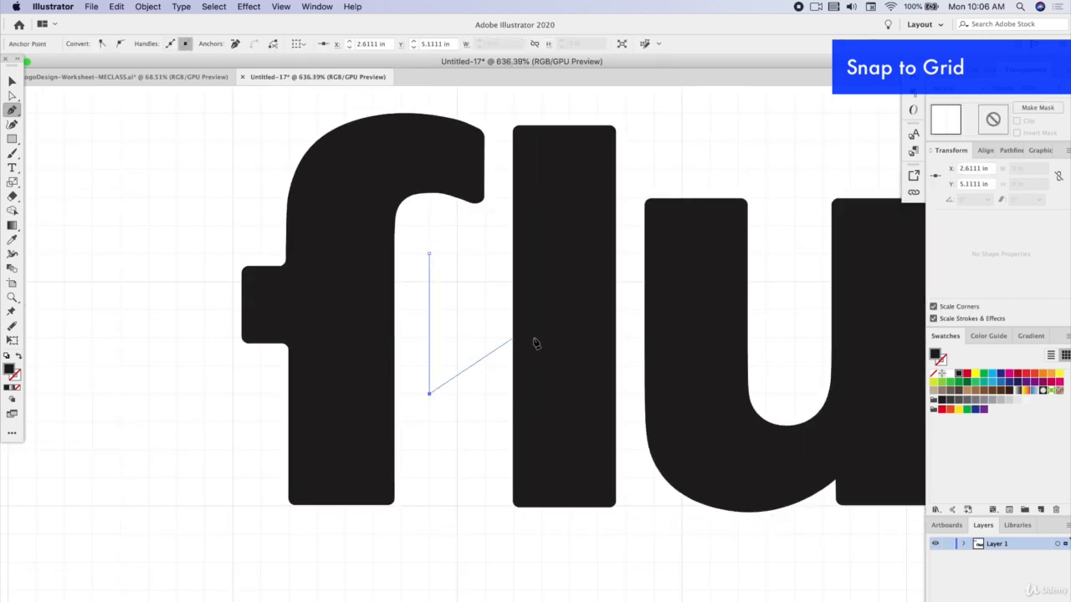
pyautogui.click(525, 293)
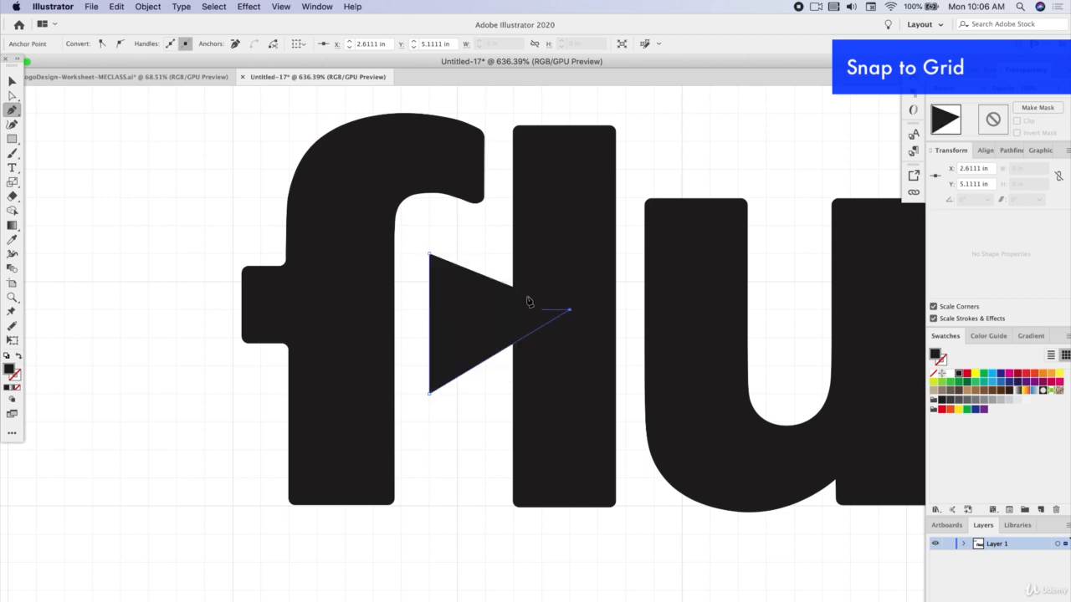
pyautogui.click(430, 253)
pyautogui.press('v')
pyautogui.click(456, 302)
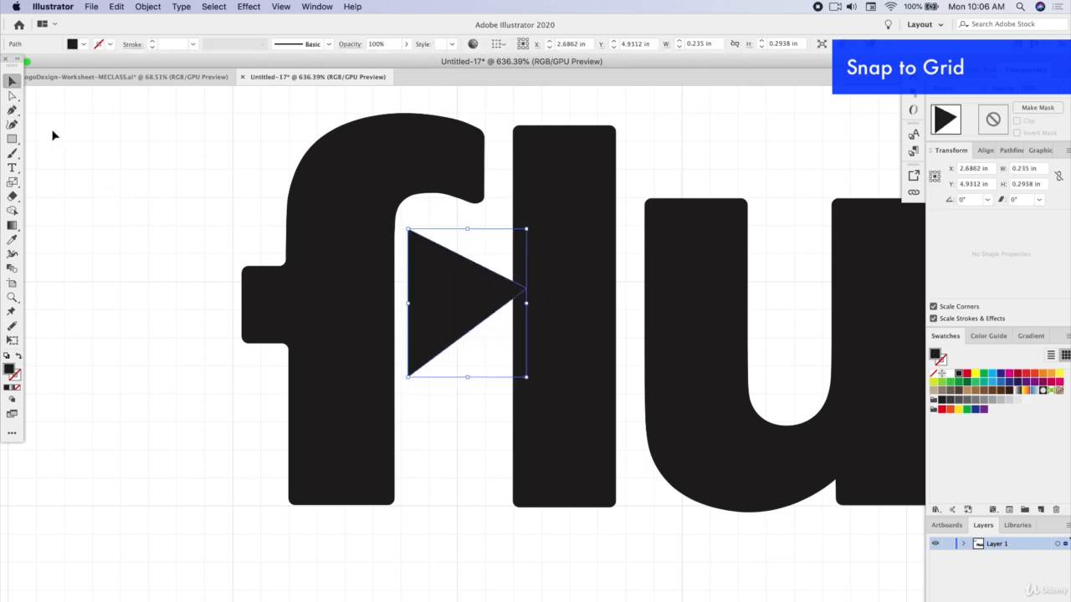
# Round all the play triangle's corners to a 0.03 in radius and deselect it
pyautogui.click(11, 94)
pyautogui.scroll(2, 435, 242)
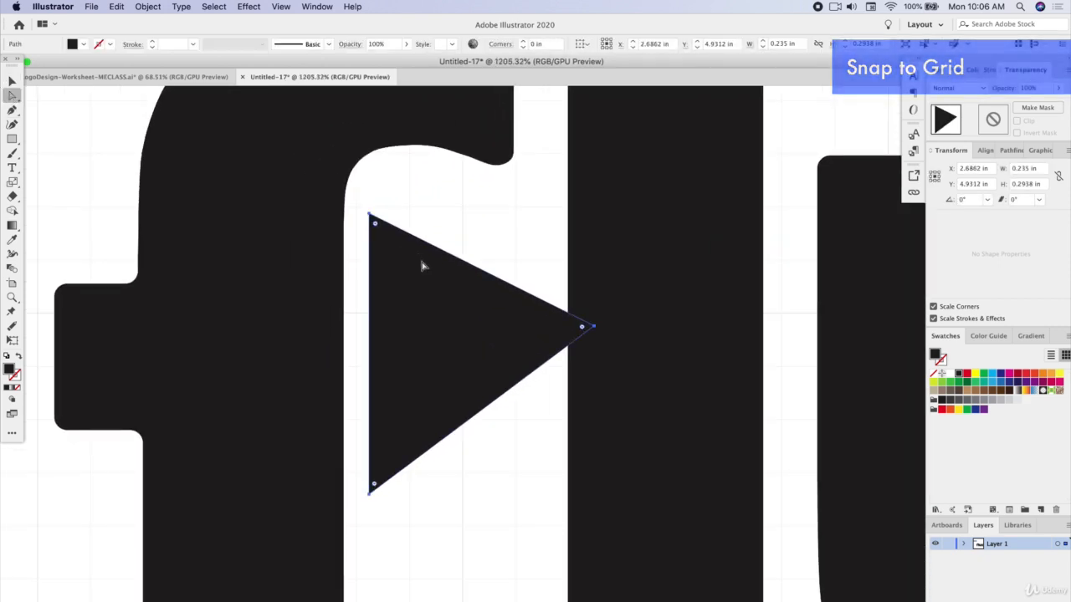
pyautogui.moveTo(375, 224); pyautogui.dragTo(374, 221)
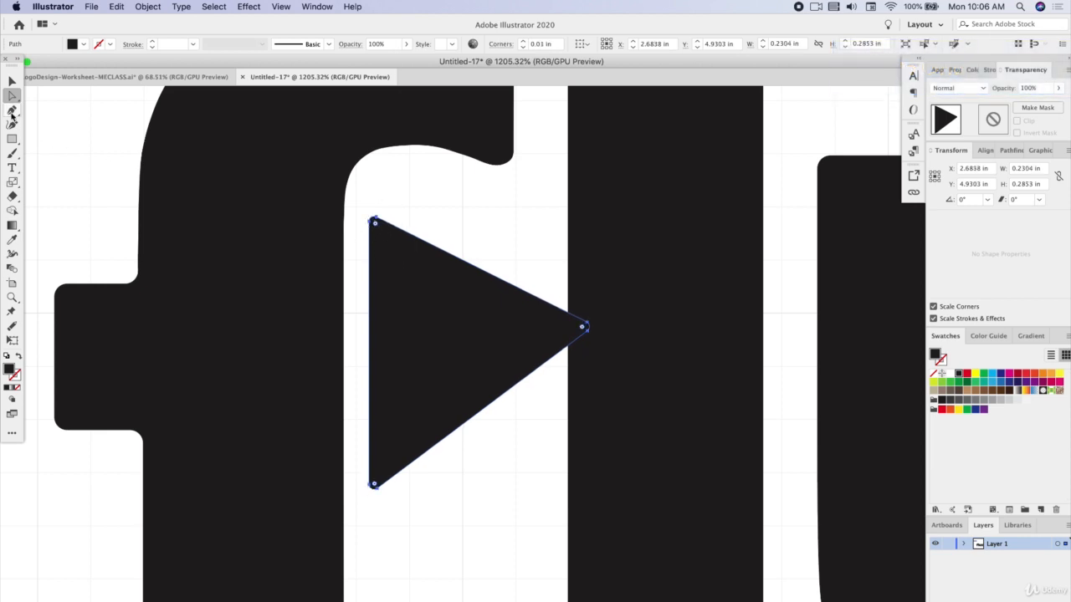
pyautogui.click(12, 81)
pyautogui.click(512, 187)
# Fill the play triangle with a mid-gray swatch so that it contrasts with the black letters, and deselect it
pyautogui.scroll(-5, 563, 282)
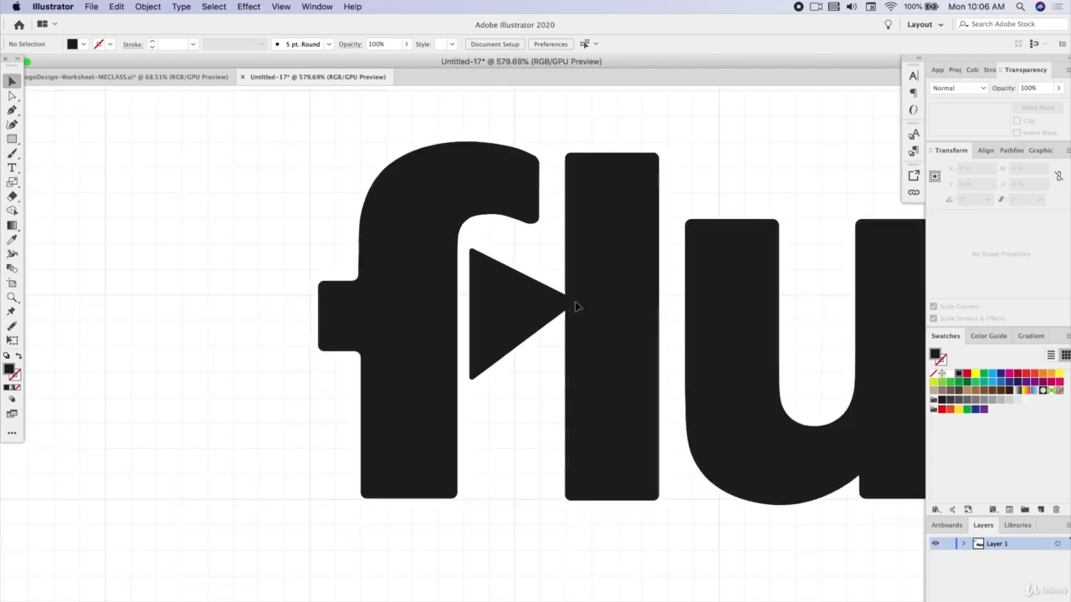
pyautogui.hscroll(3, 583, 311)
pyautogui.scroll(-4, 376, 339)
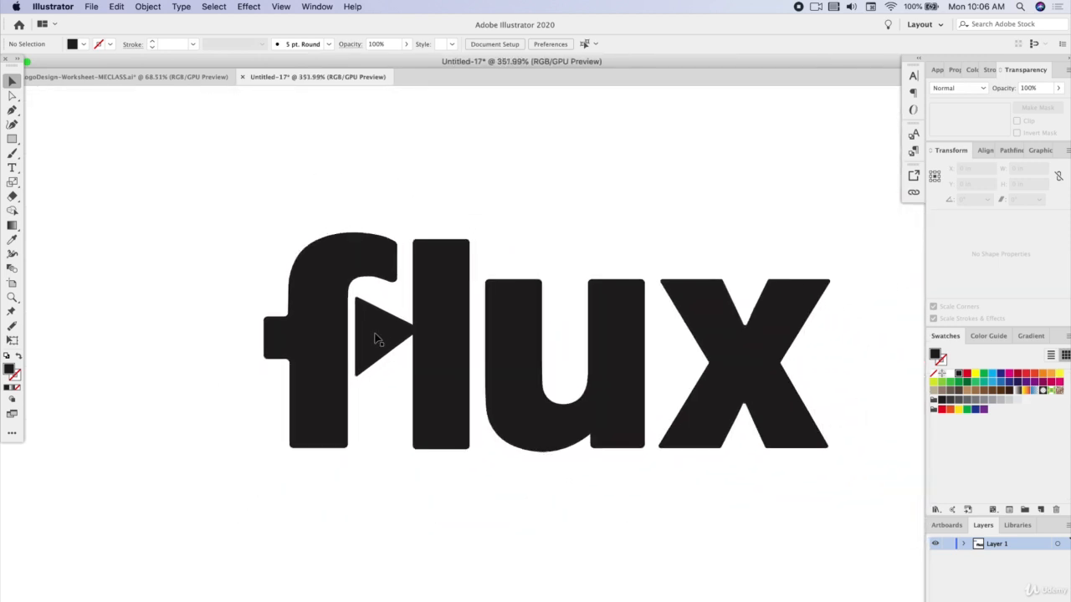
pyautogui.hscroll(2, 376, 339)
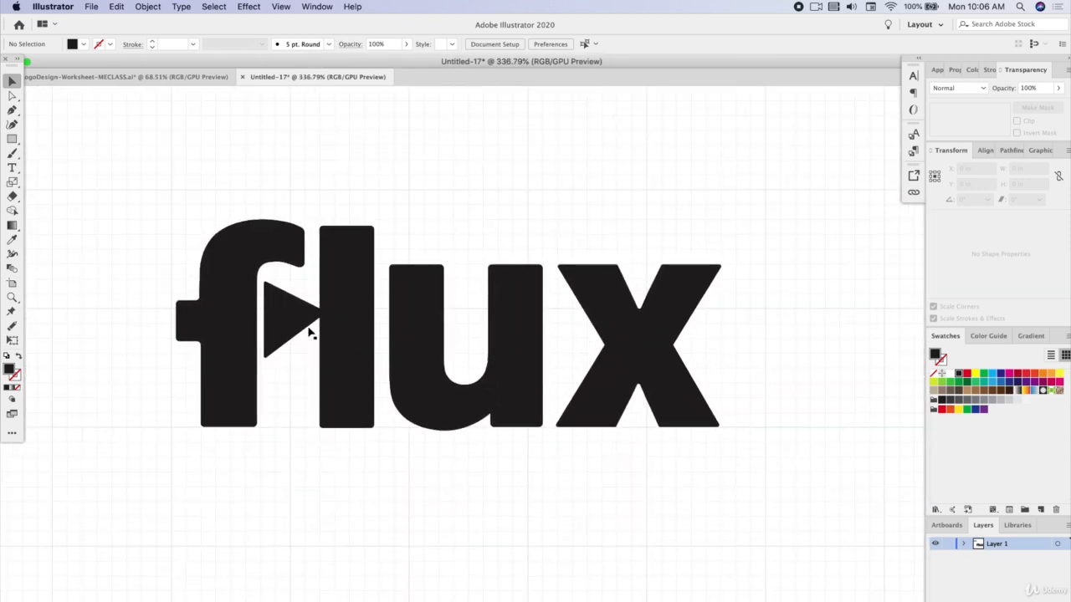
pyautogui.click(308, 333)
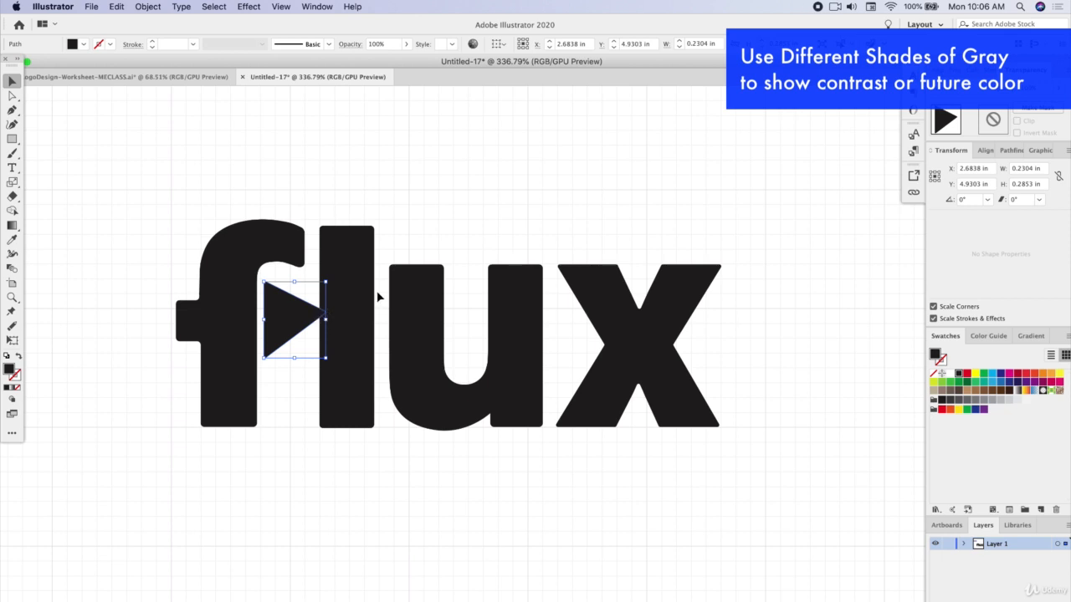
pyautogui.click(983, 402)
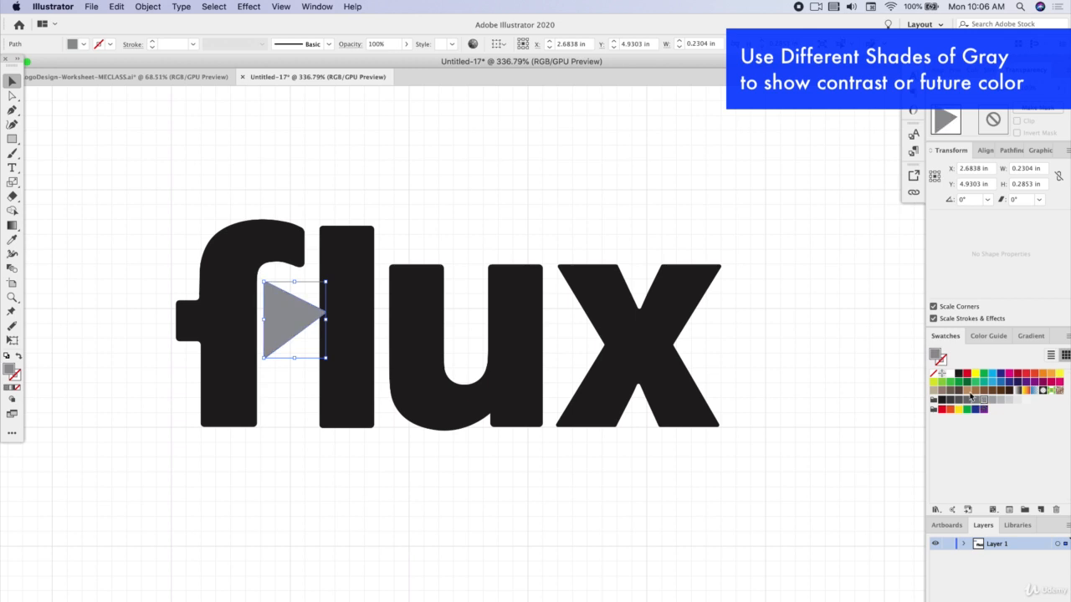
pyautogui.click(472, 210)
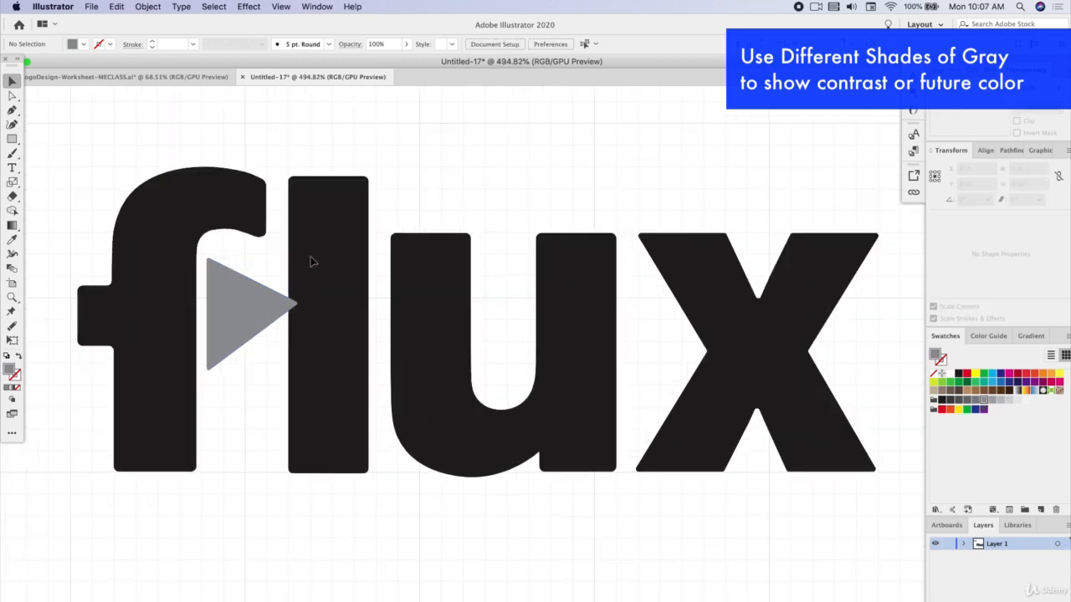
pyautogui.hscroll(1, 311, 257)
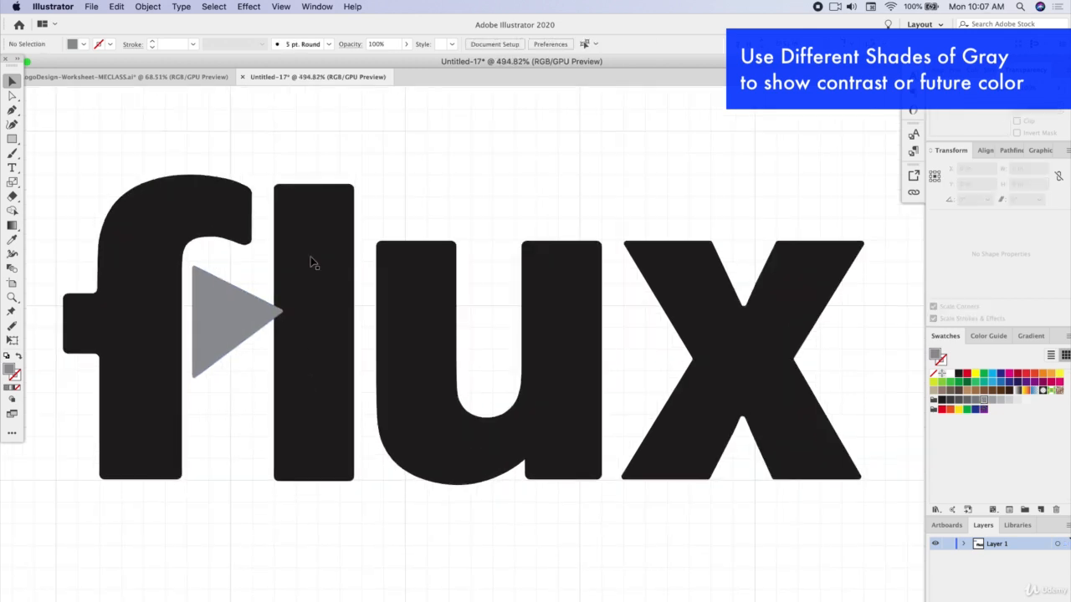
pyautogui.scroll(-3, 310, 264)
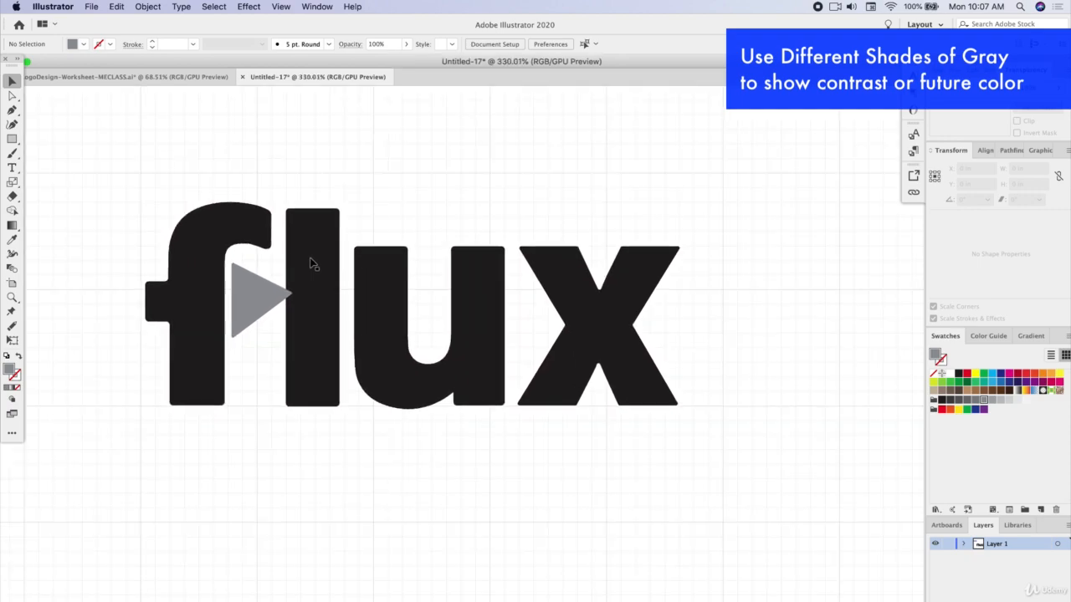